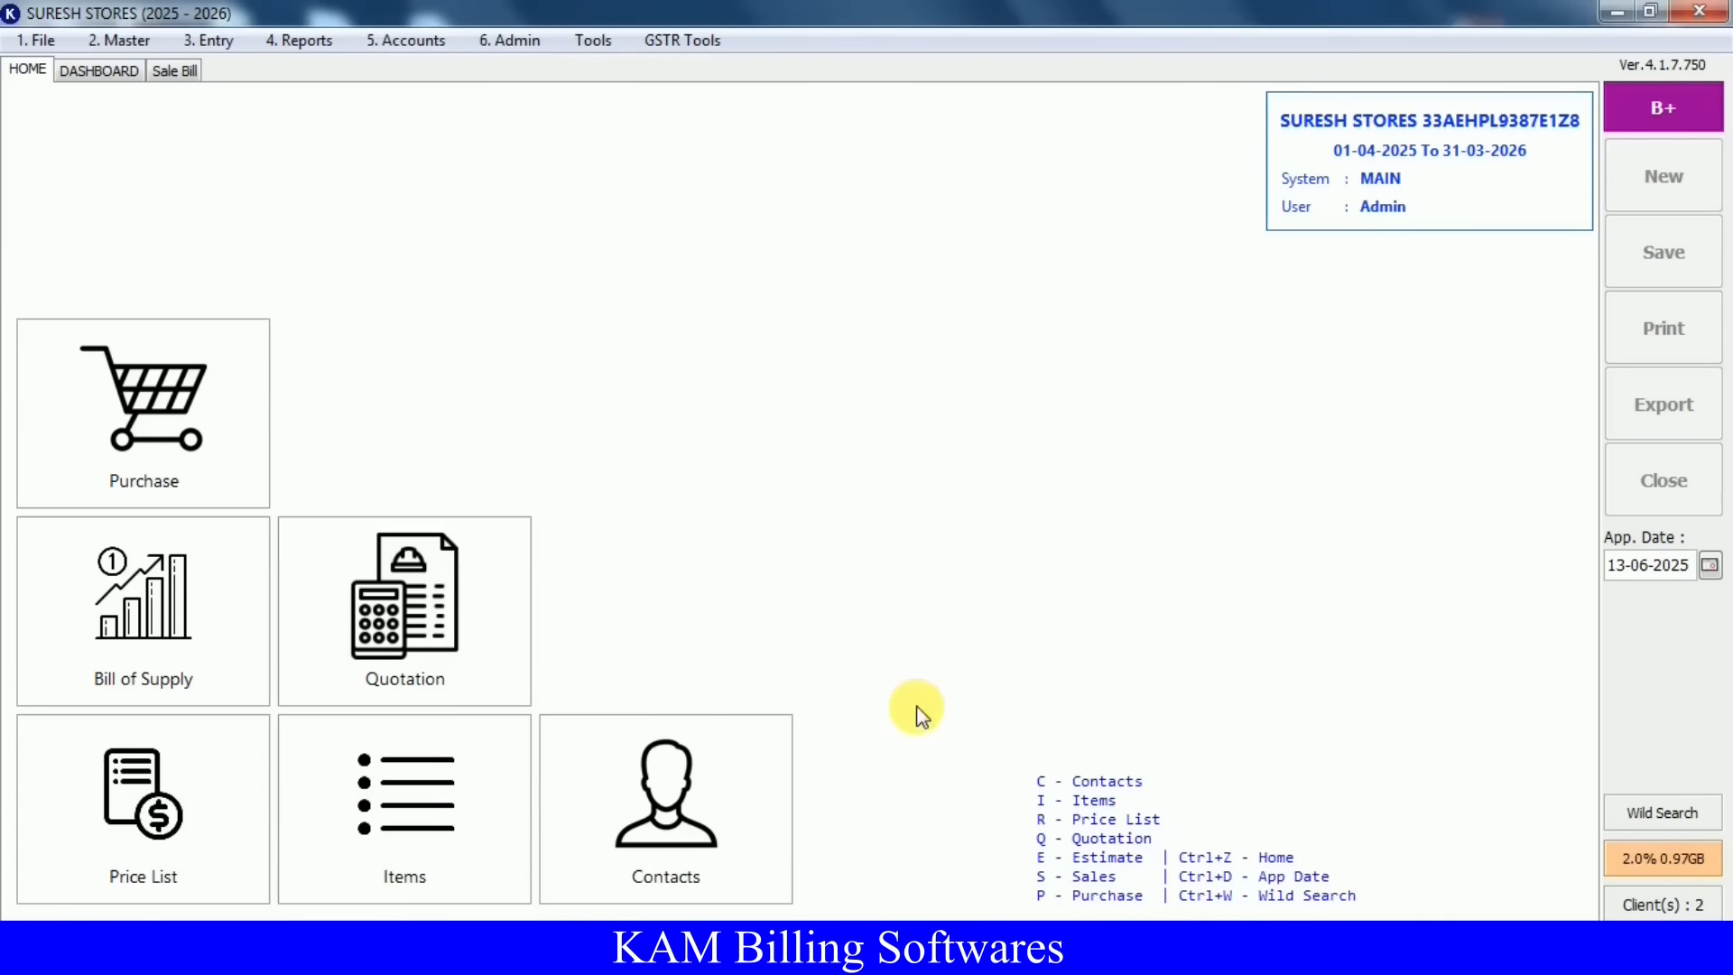
Open the sales bill entry and look through the list of previously saved bills
key("s")
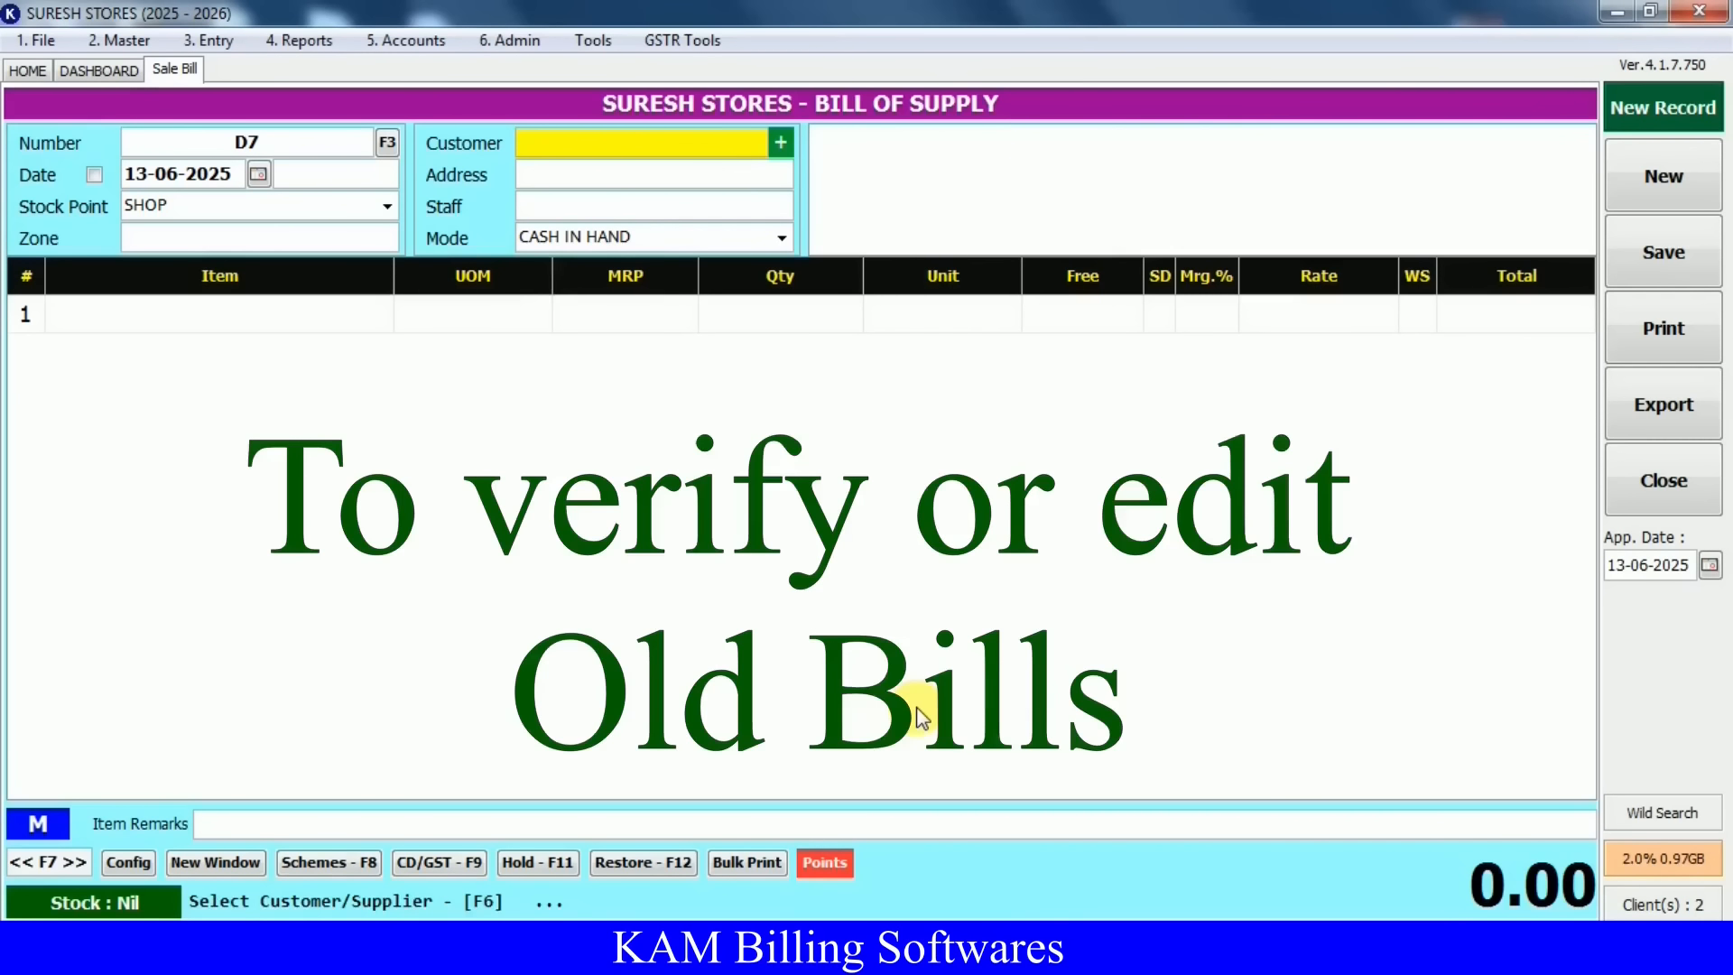
left_click(388, 146)
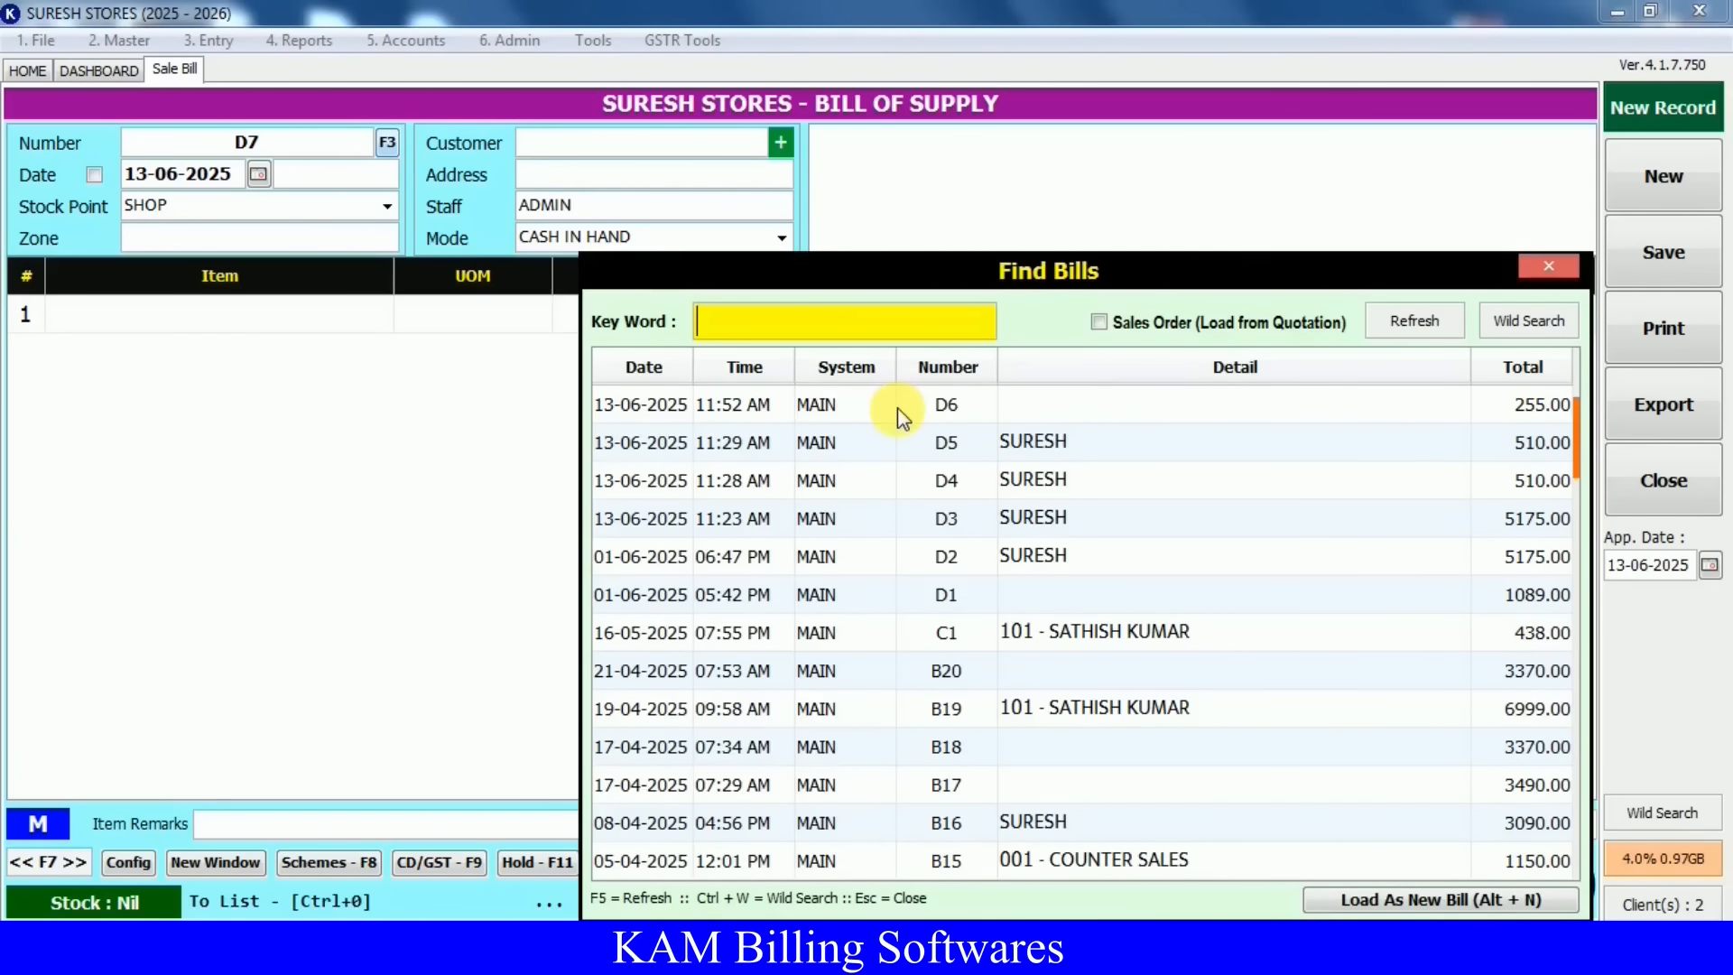
left_click(898, 408)
left_click(912, 444)
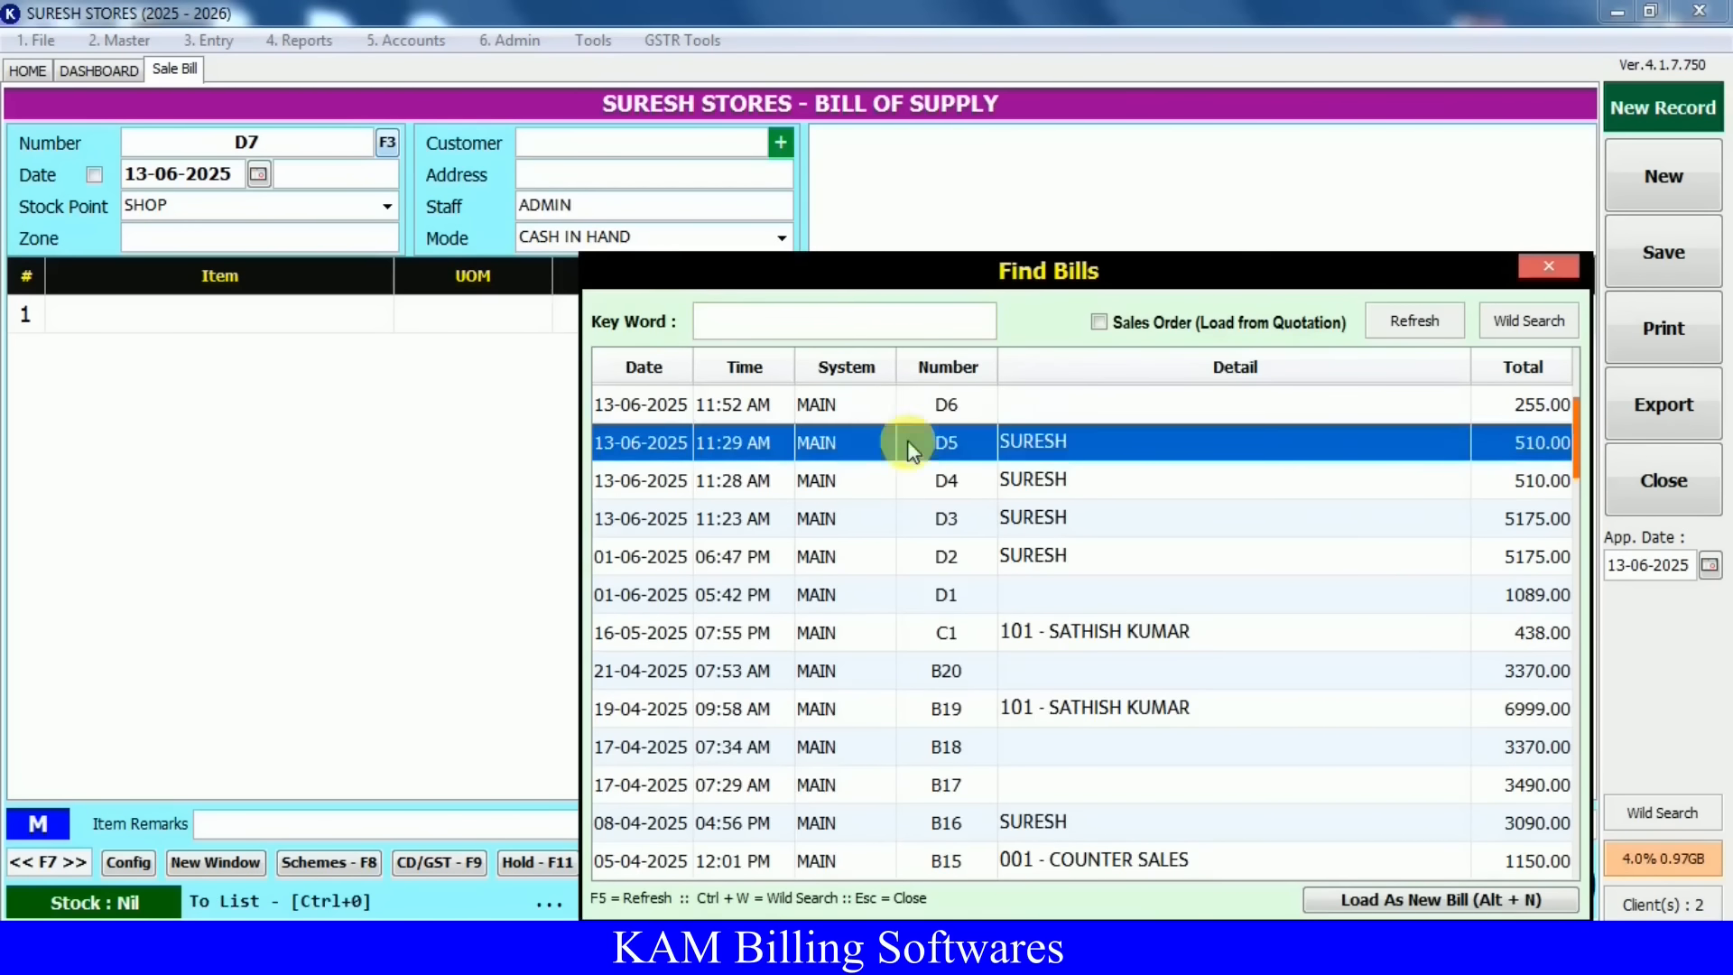
left_click(915, 487)
left_click(916, 520)
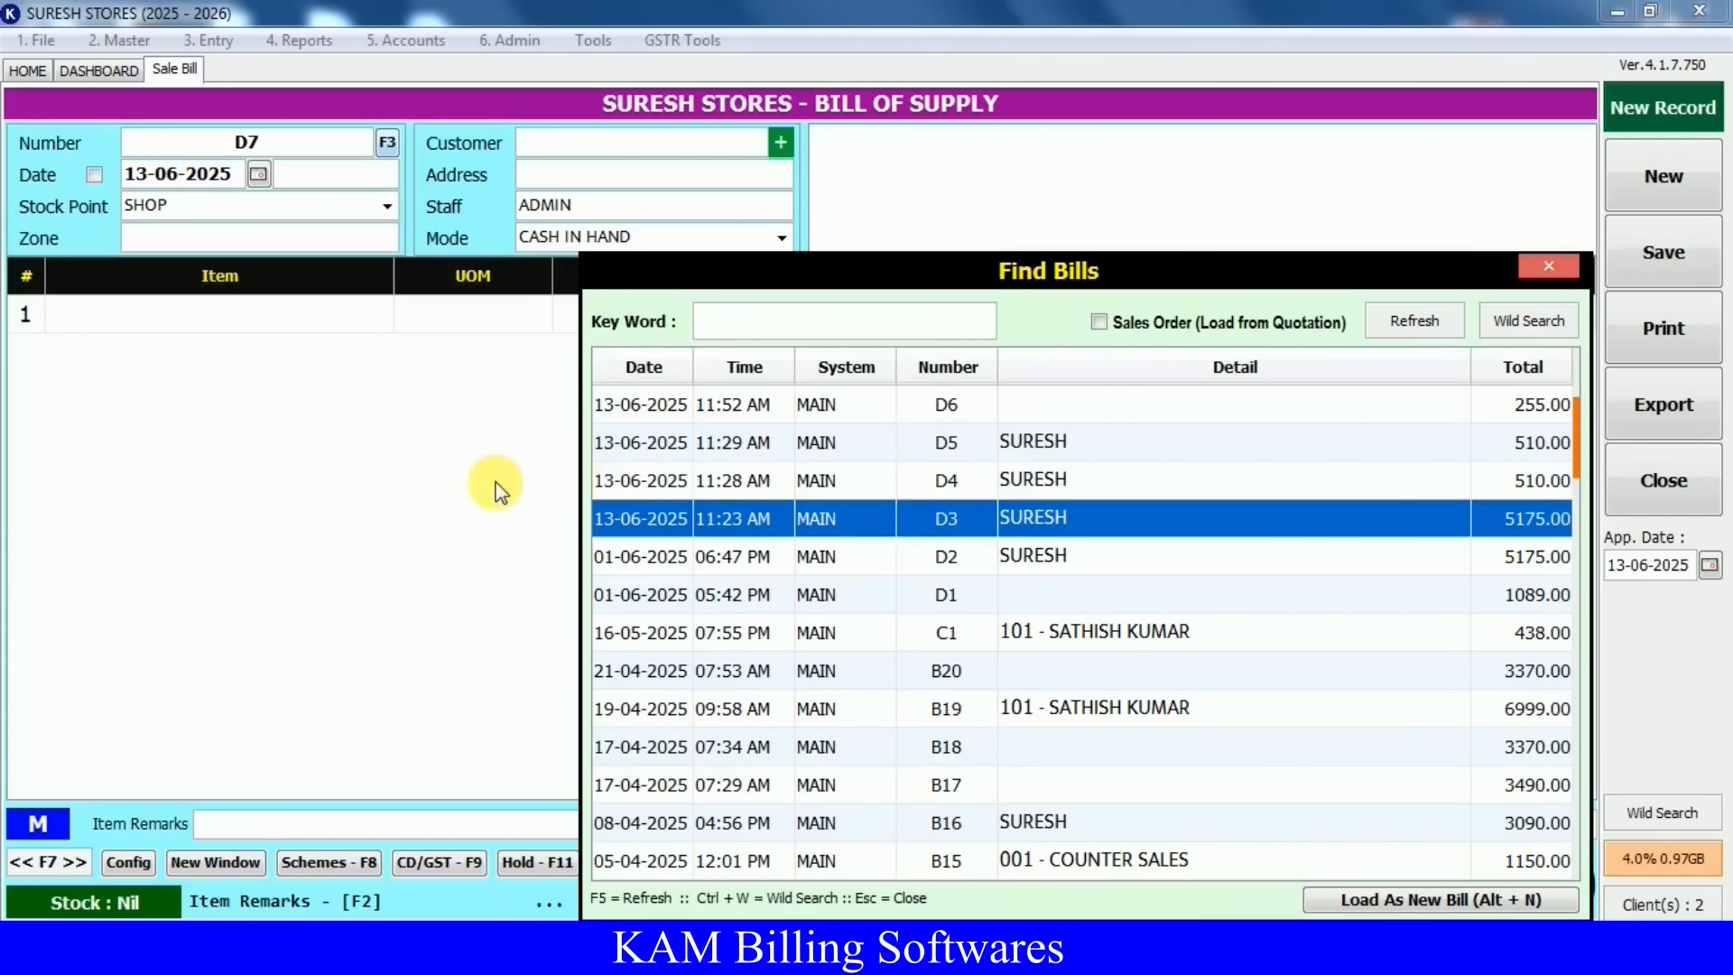
key("Escape")
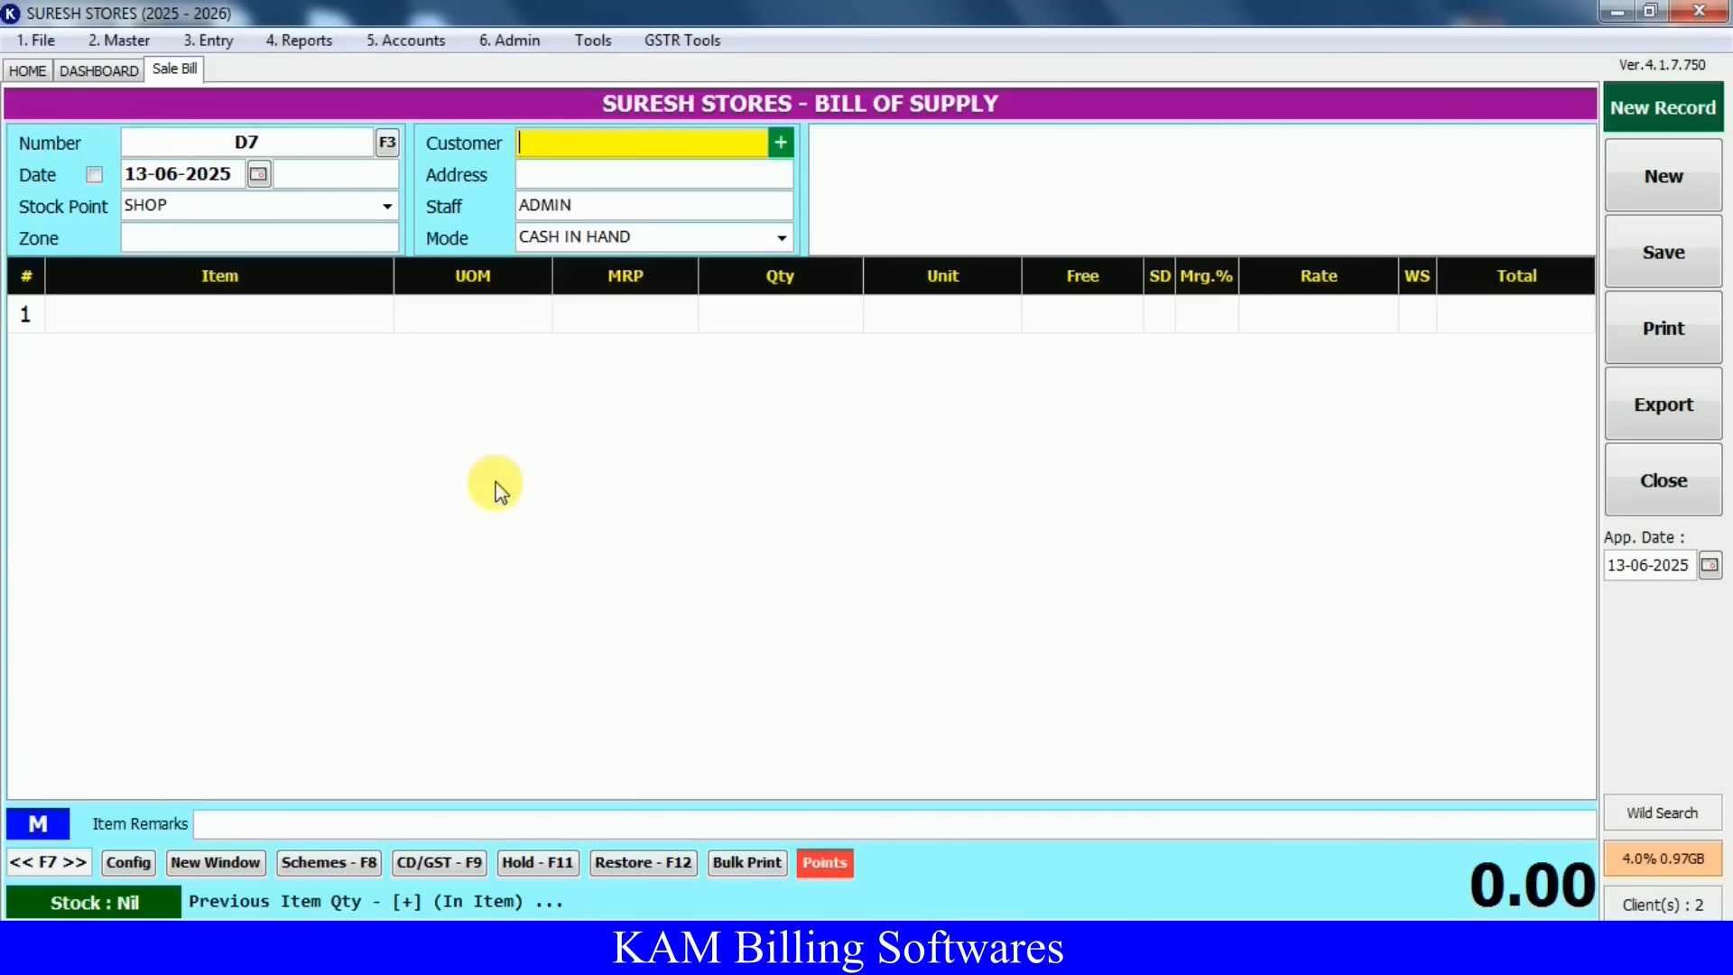
View the new customer form from the sales bill and close it without saving
left_click(783, 144)
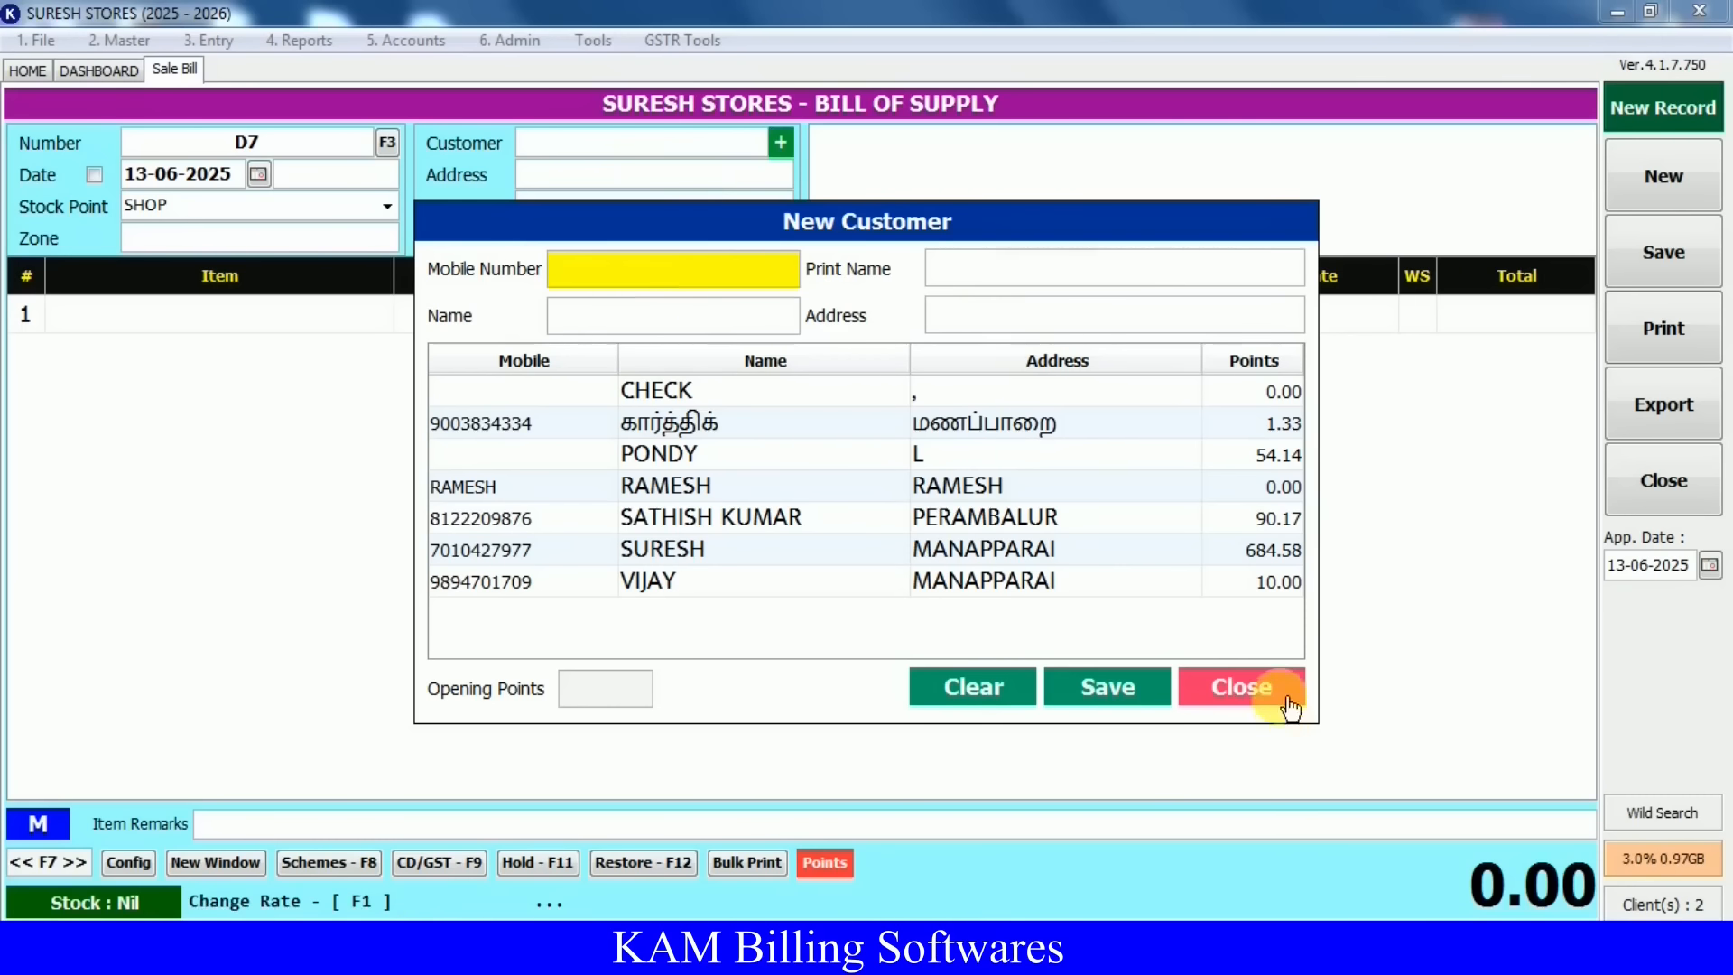
left_click(1286, 701)
Add the item d.gulabari rose water to the first row of the bill with quantity 5
type("D")
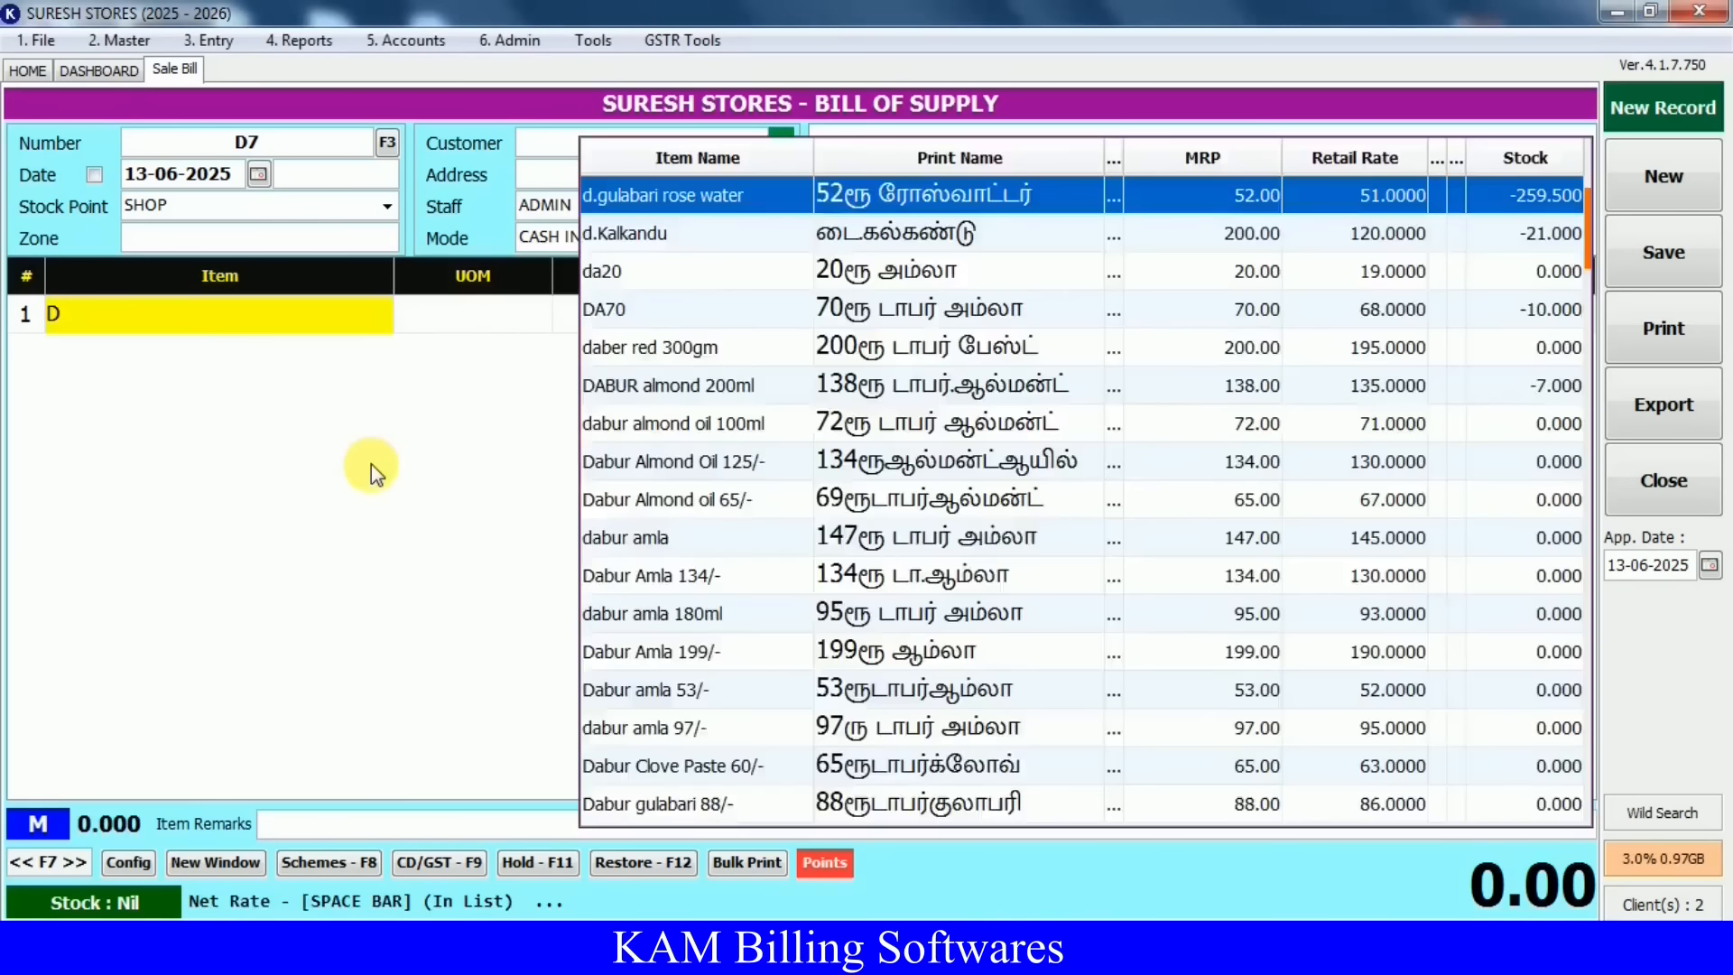
key("Return")
type("5")
key("Return")
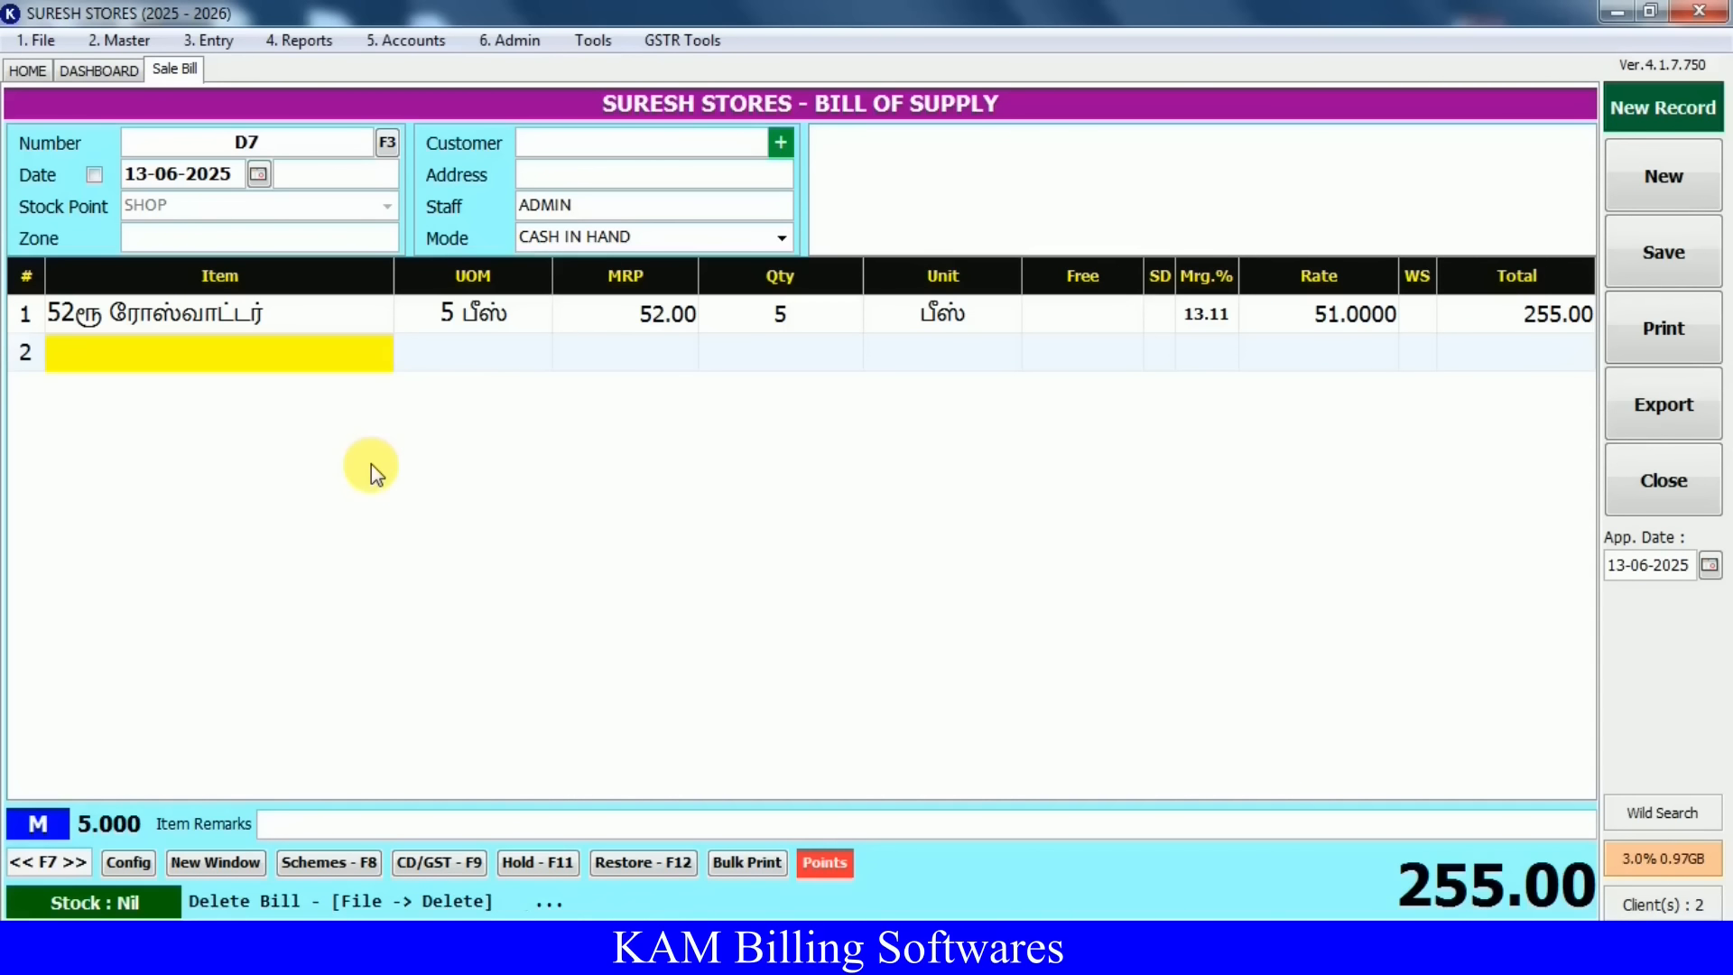
key("F6")
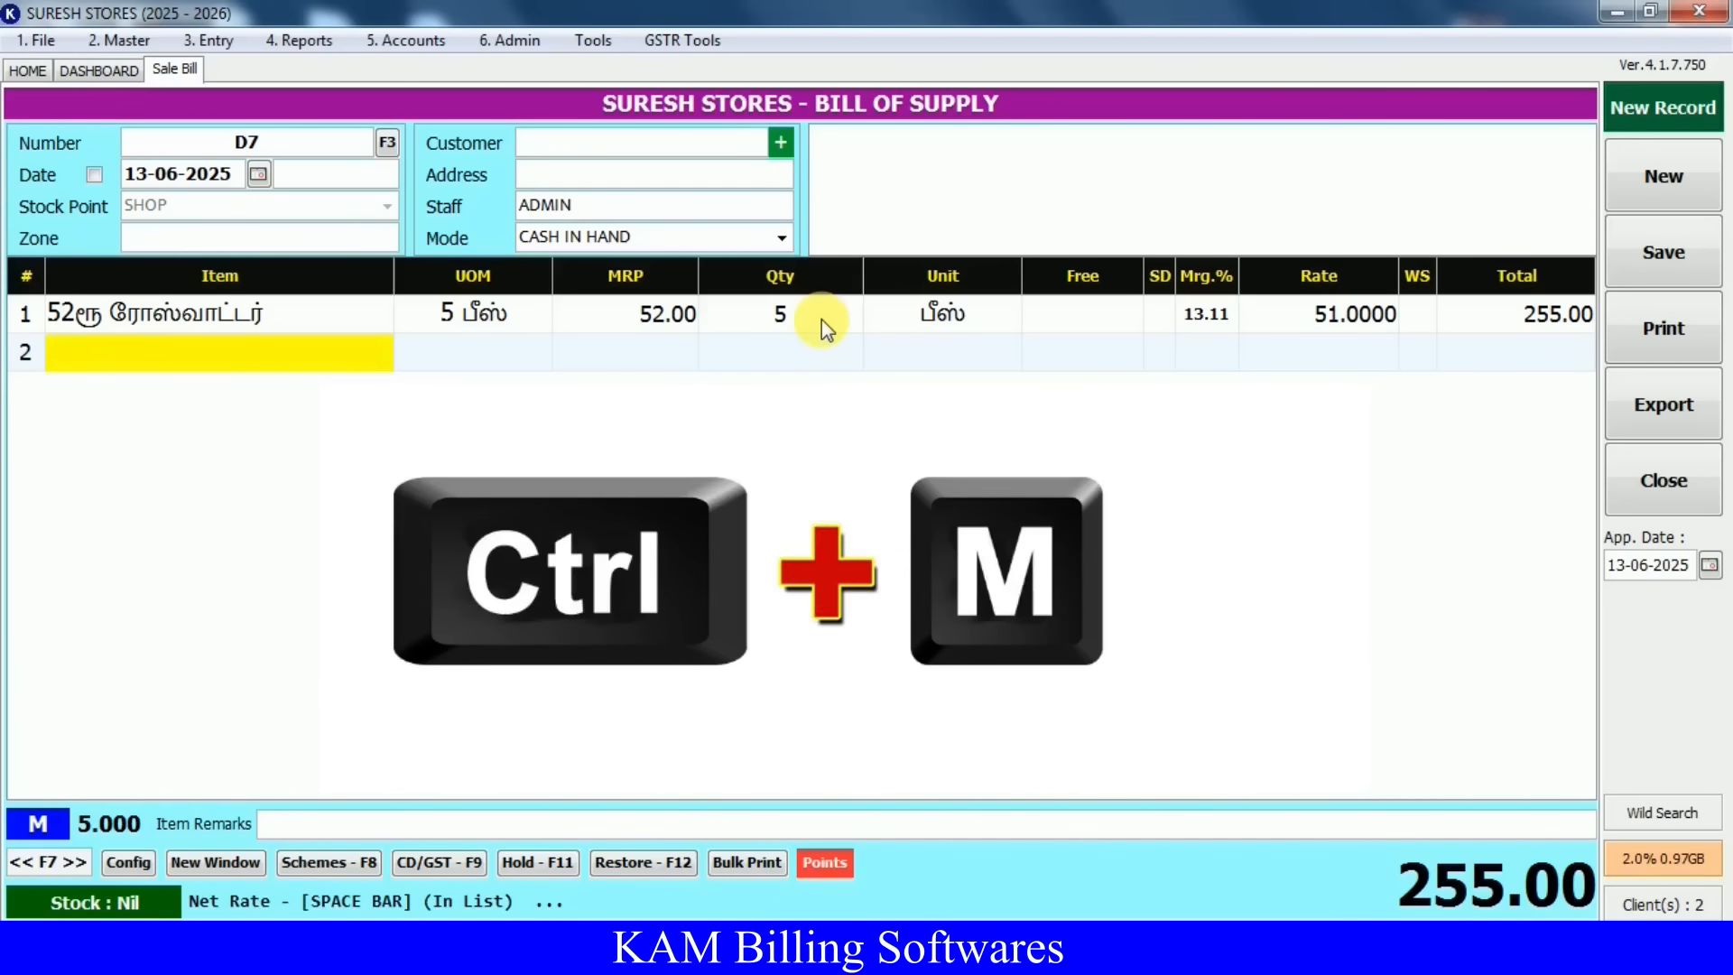
Go through the bill's payment mode options and choose CASH IN HAND
key("ctrl+m")
key("alt+Down")
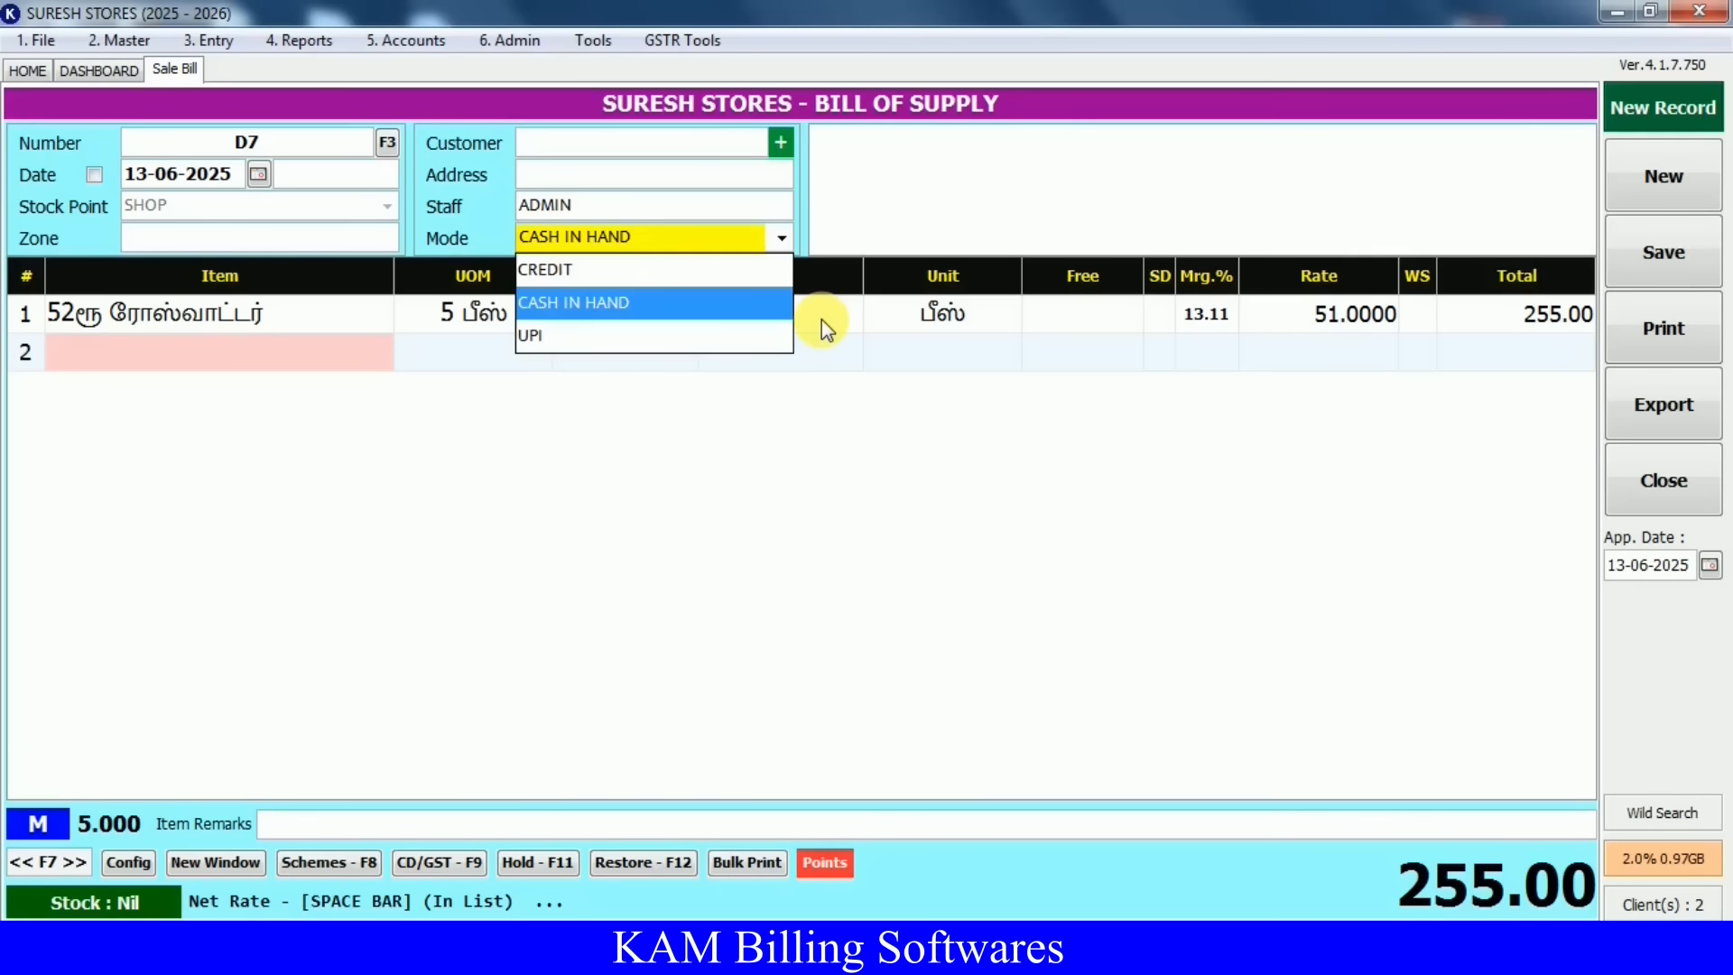
key("Up")
key("Down")
key("Down")
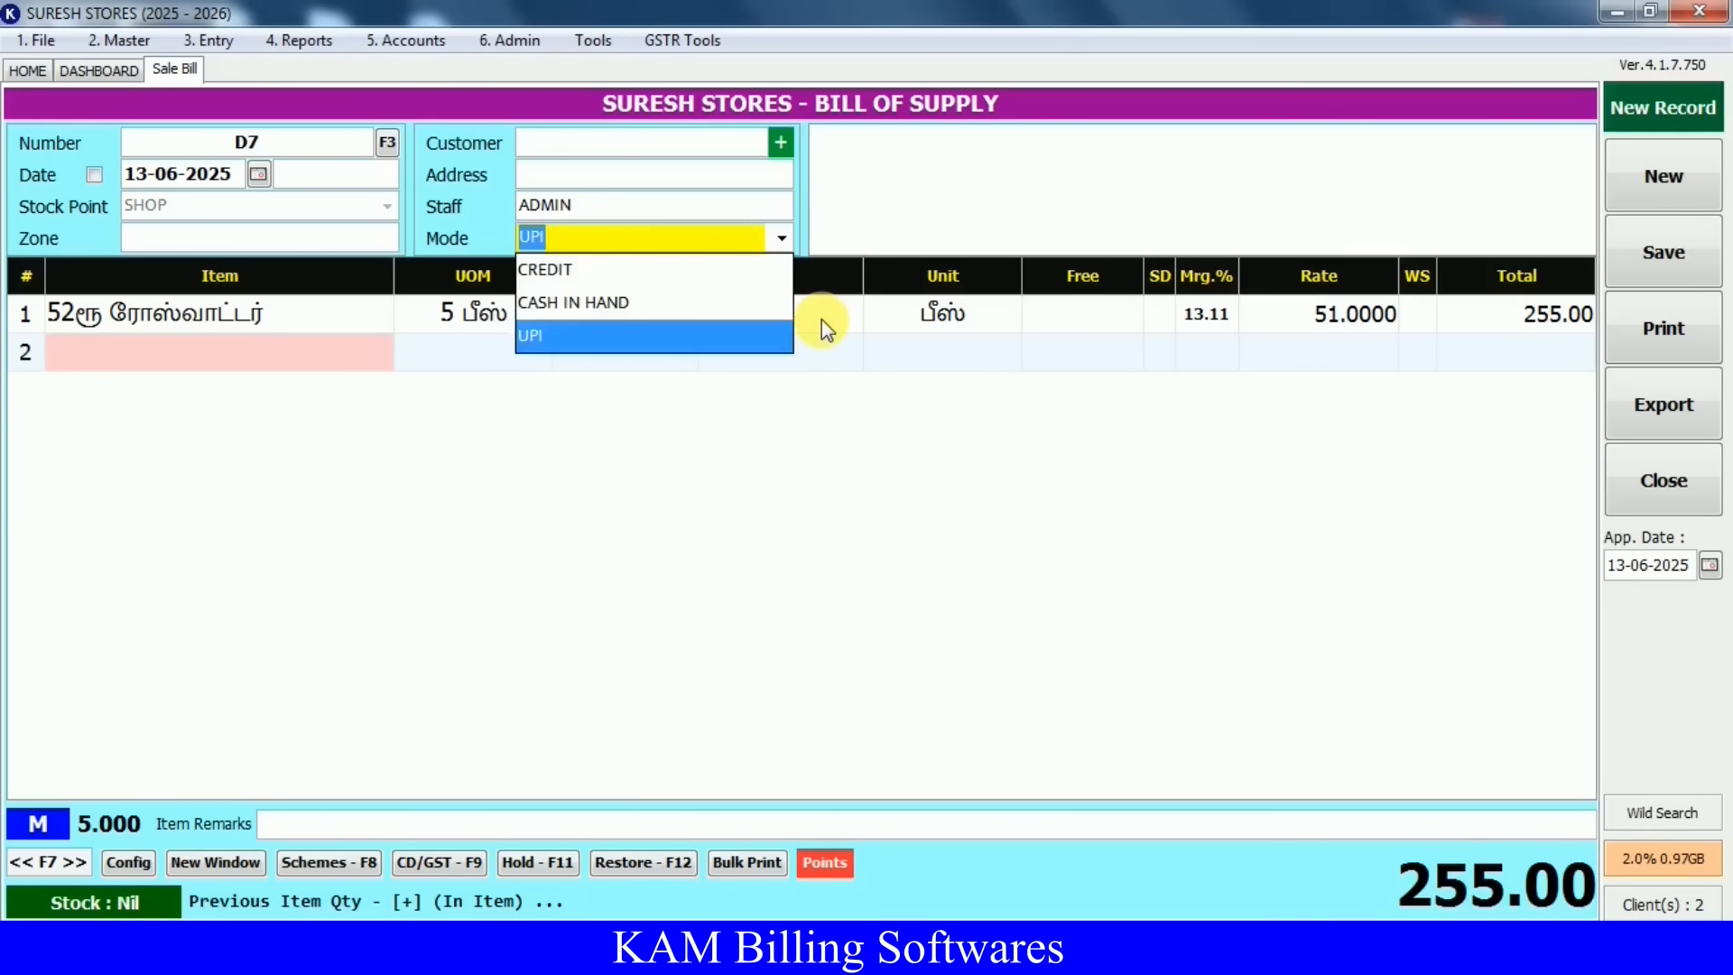
key("Up")
key("Return")
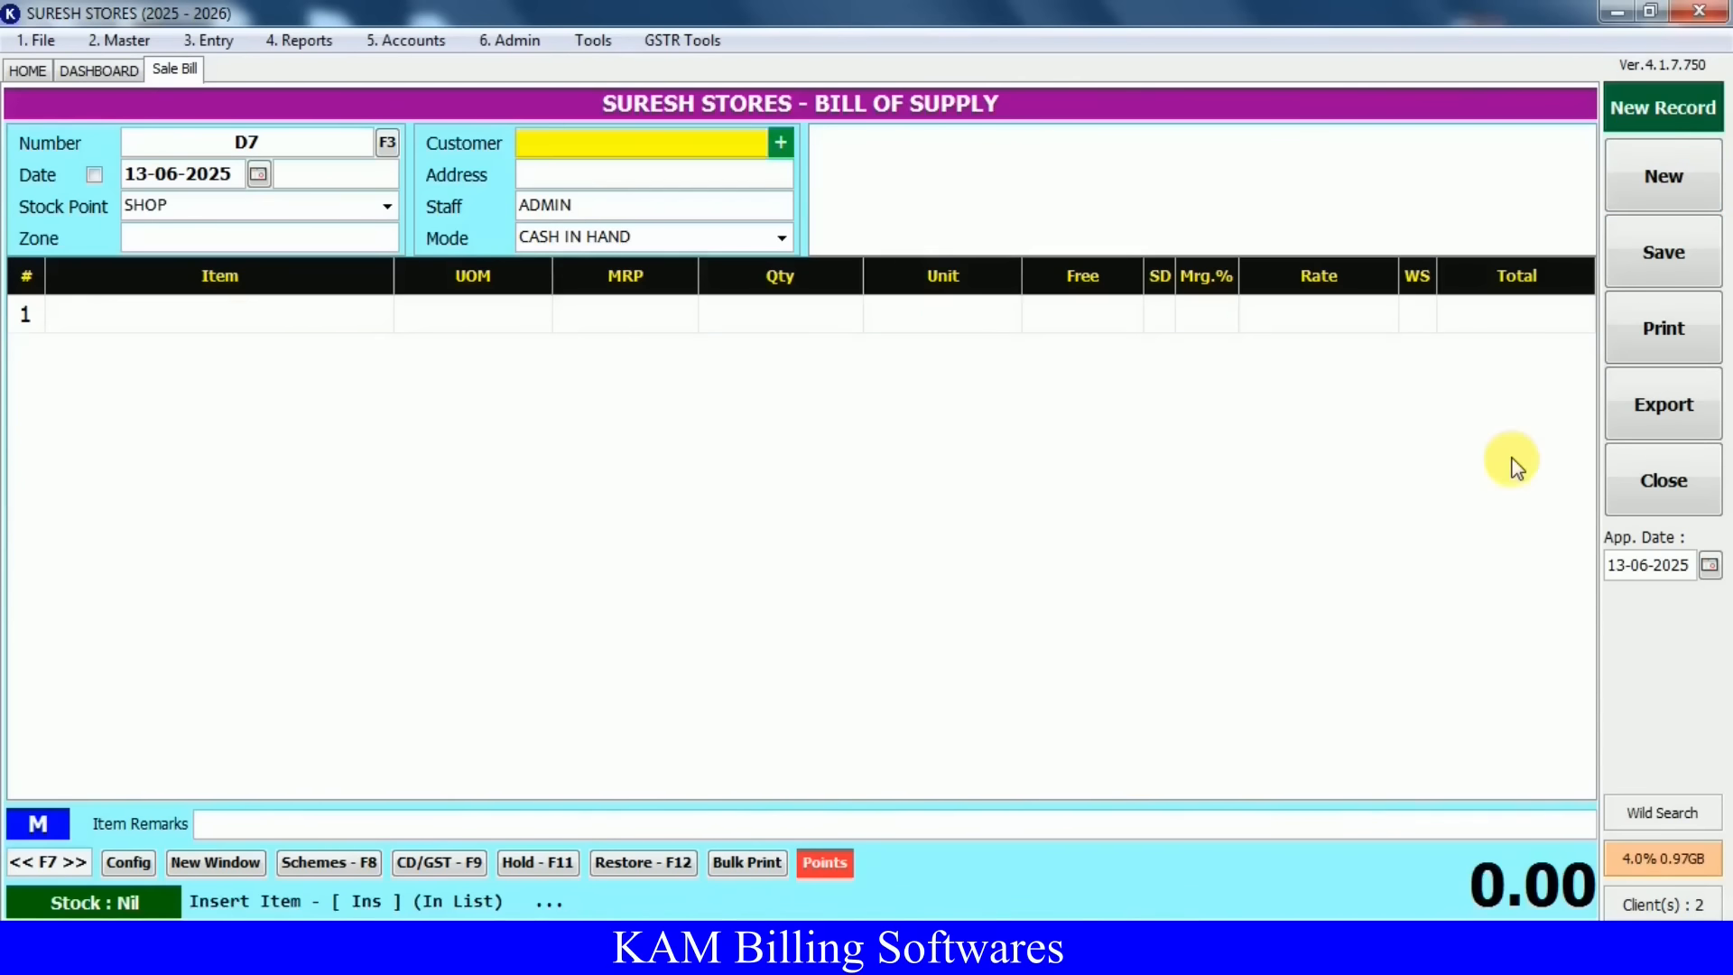
Add the item 21ரூஅ.சேமியா to the first row of the empty bill with quantity 5
key("Return")
type("S")
key("Return")
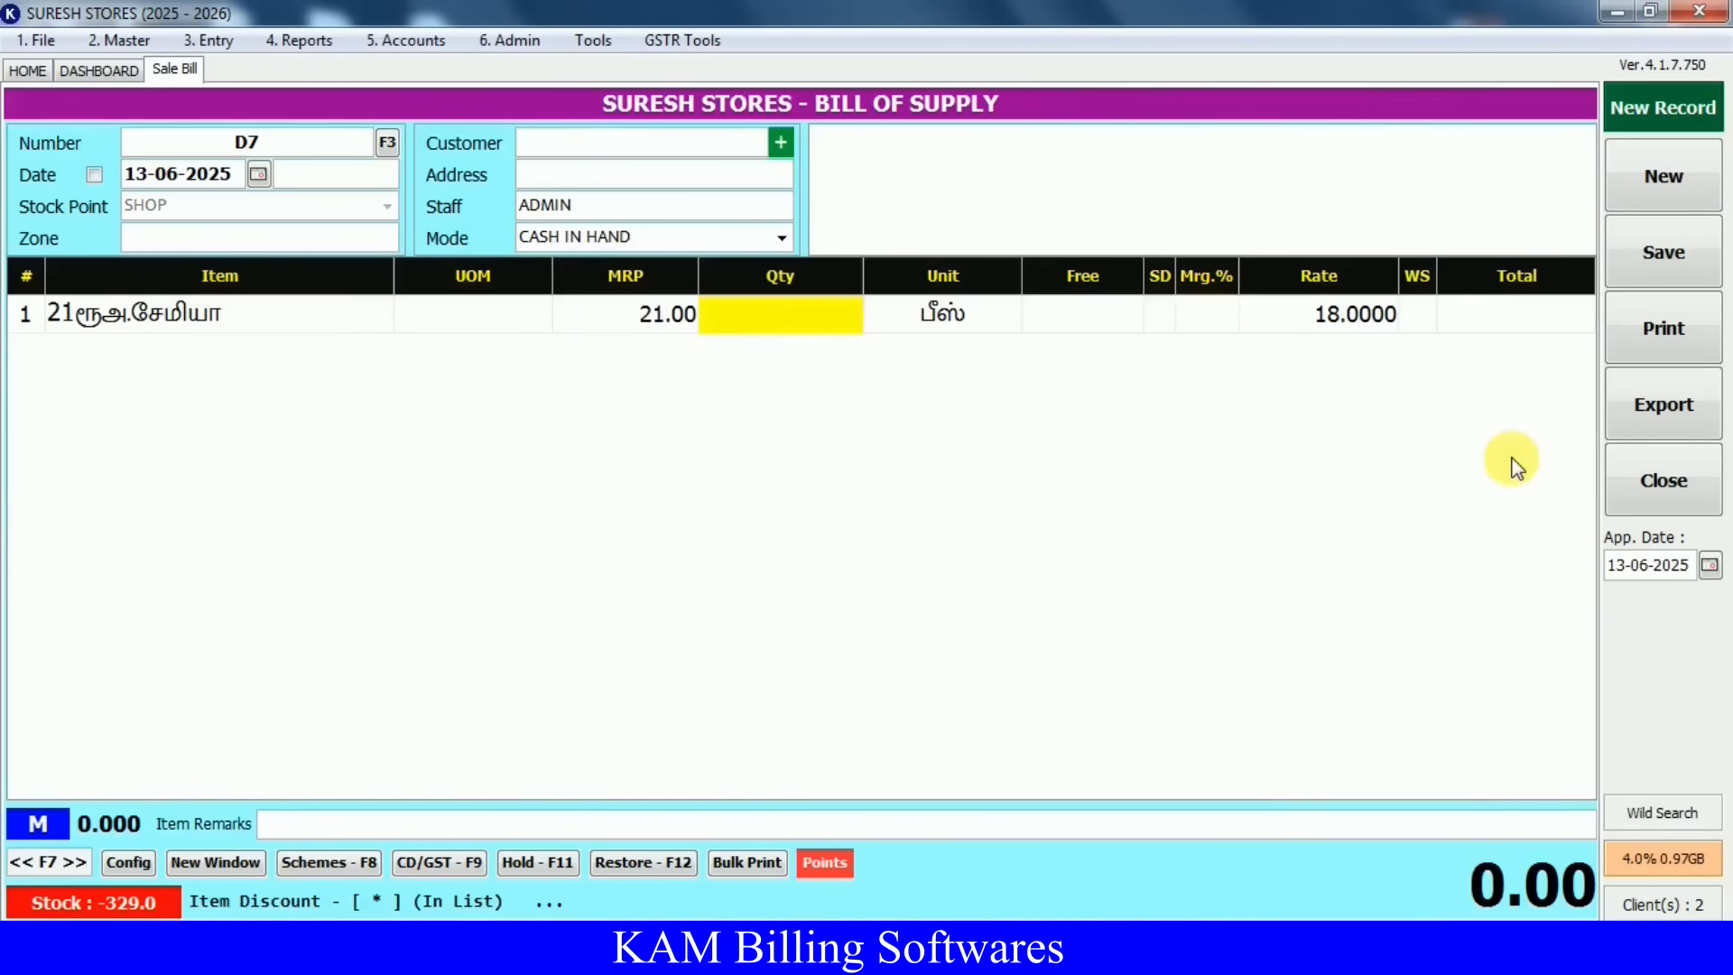
type("5")
key("Return")
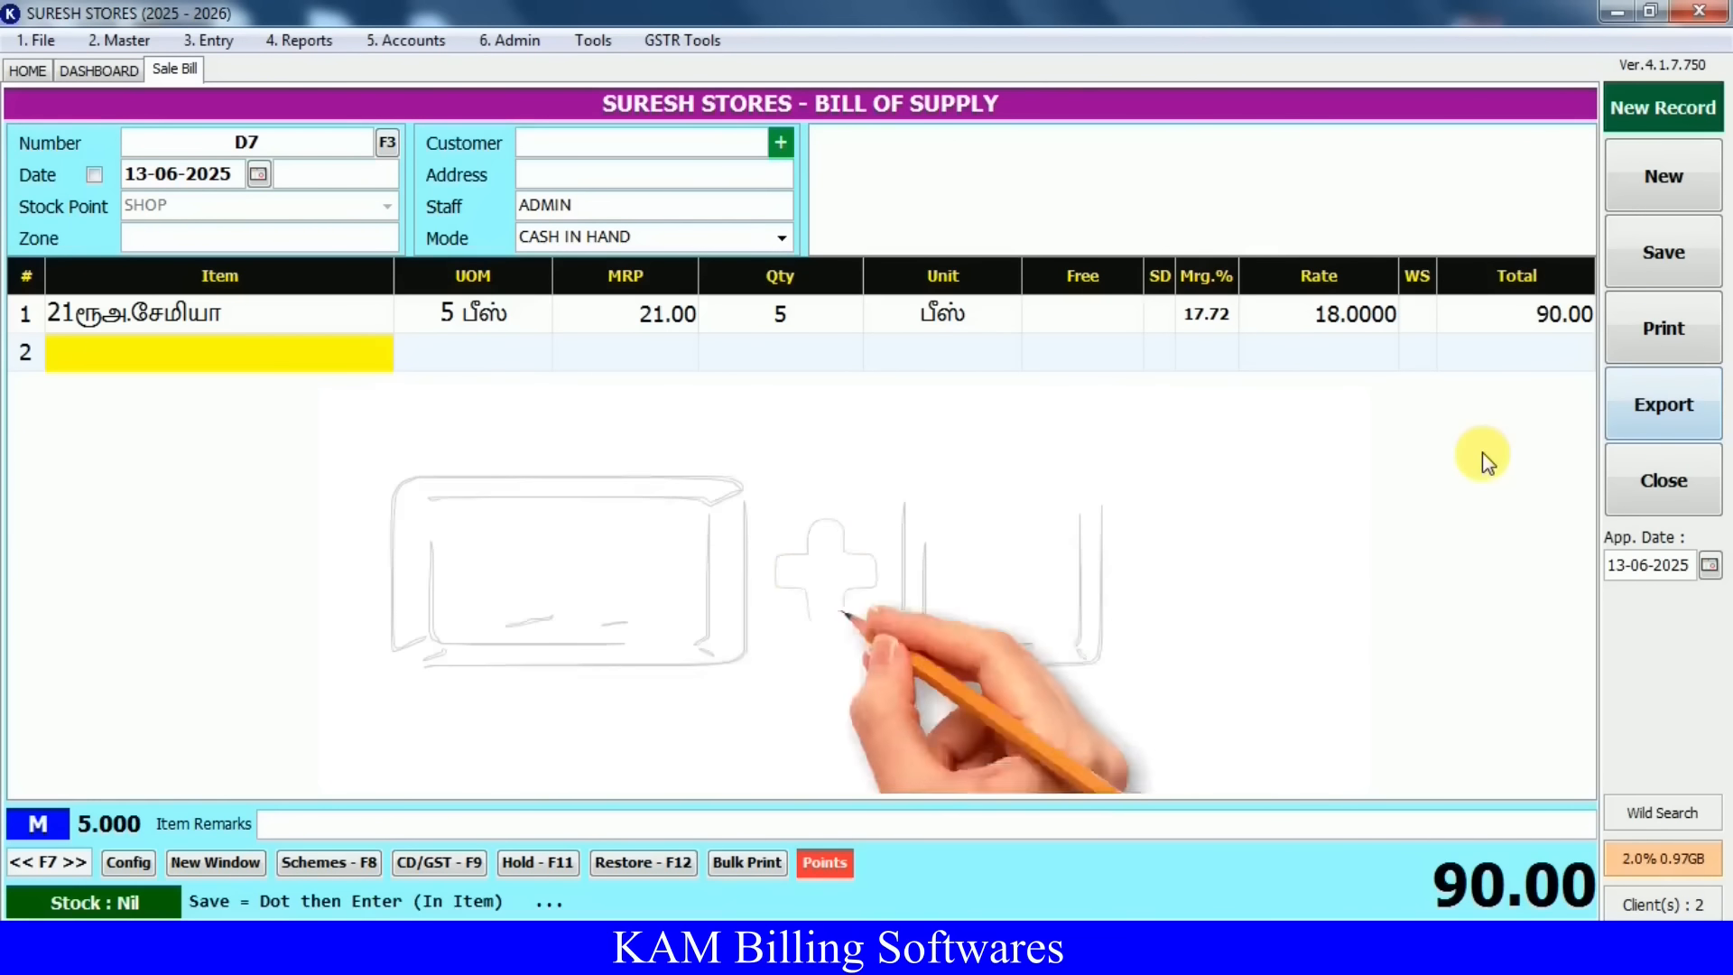
Export the current bill to an Excel workbook, look over its columns and close the workbook
key("ctrl+e")
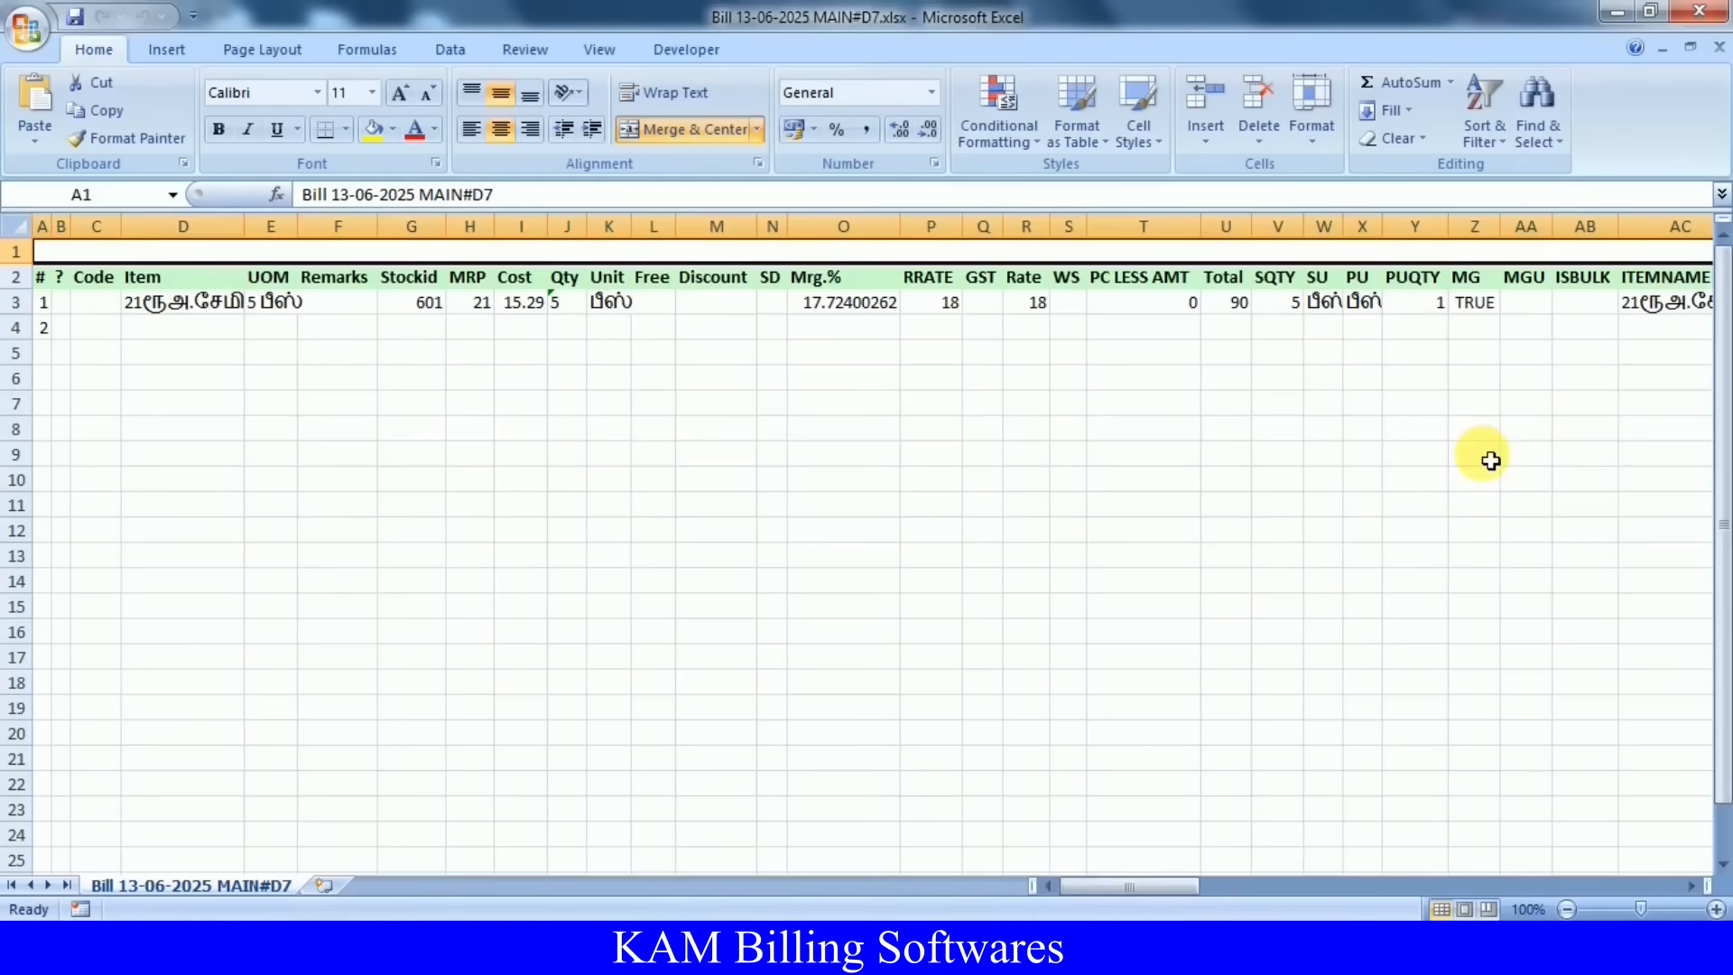
left_click_drag(1196, 893, 1157, 885)
left_click(1699, 11)
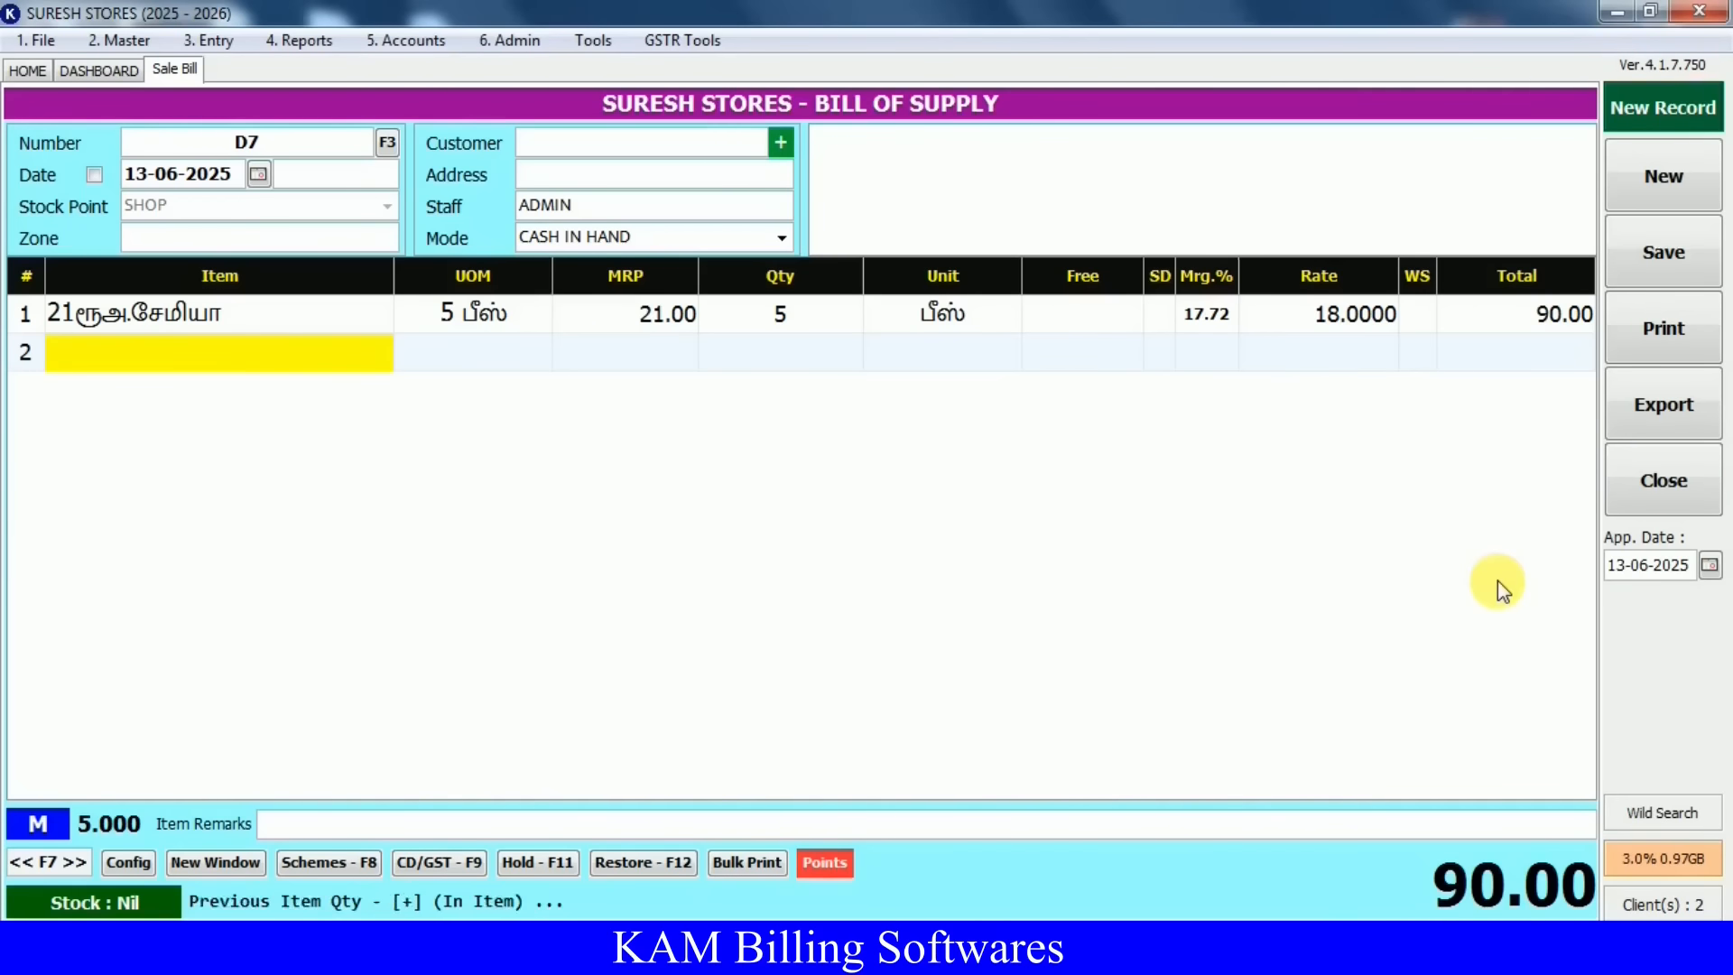
Leave the open bill for the dashboard, go to the home screen and bring the unfinished bill back
key("ctrl+q")
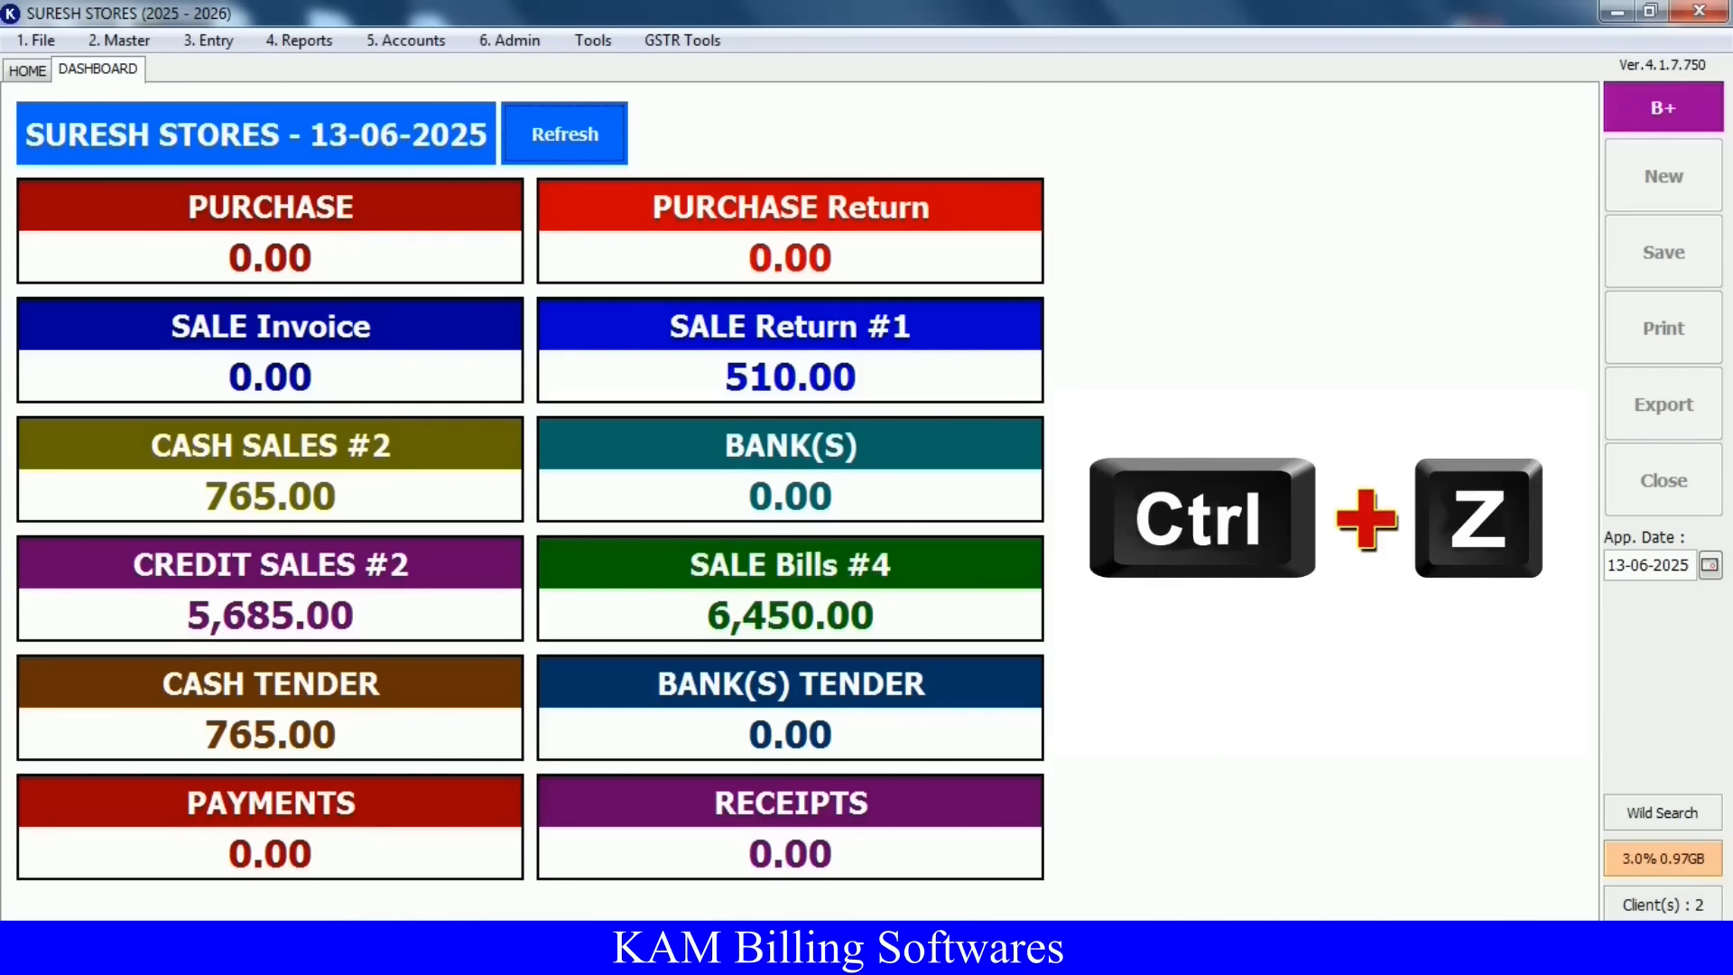
key("ctrl+z")
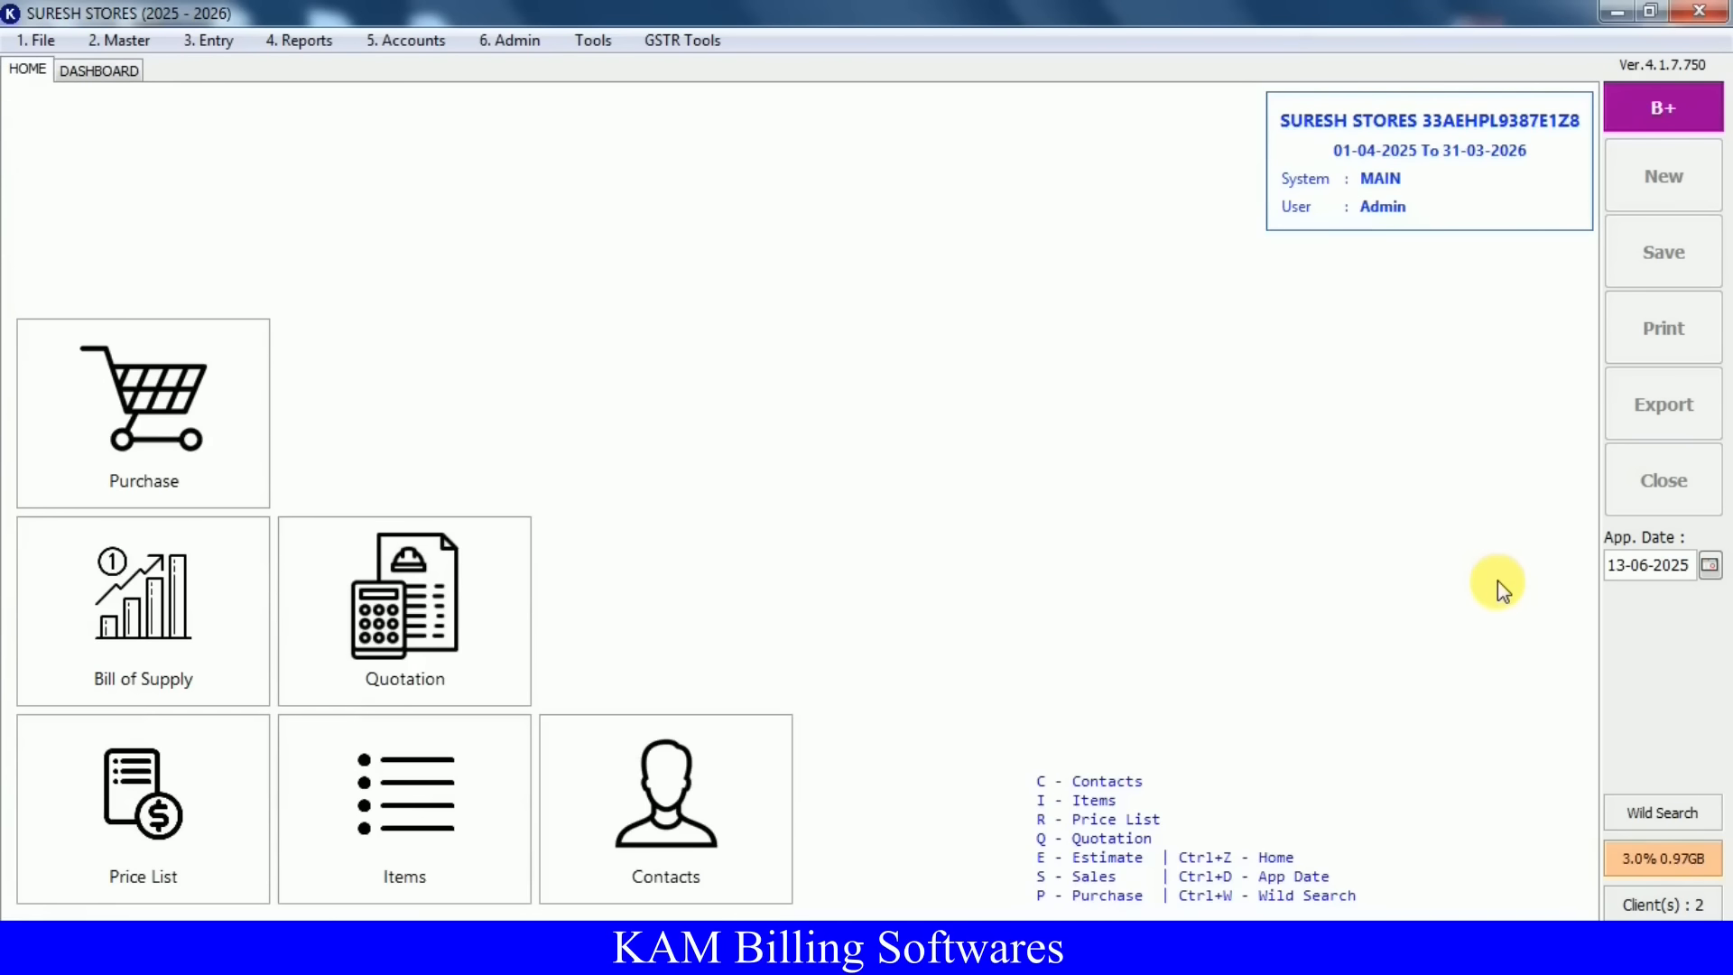
key("s")
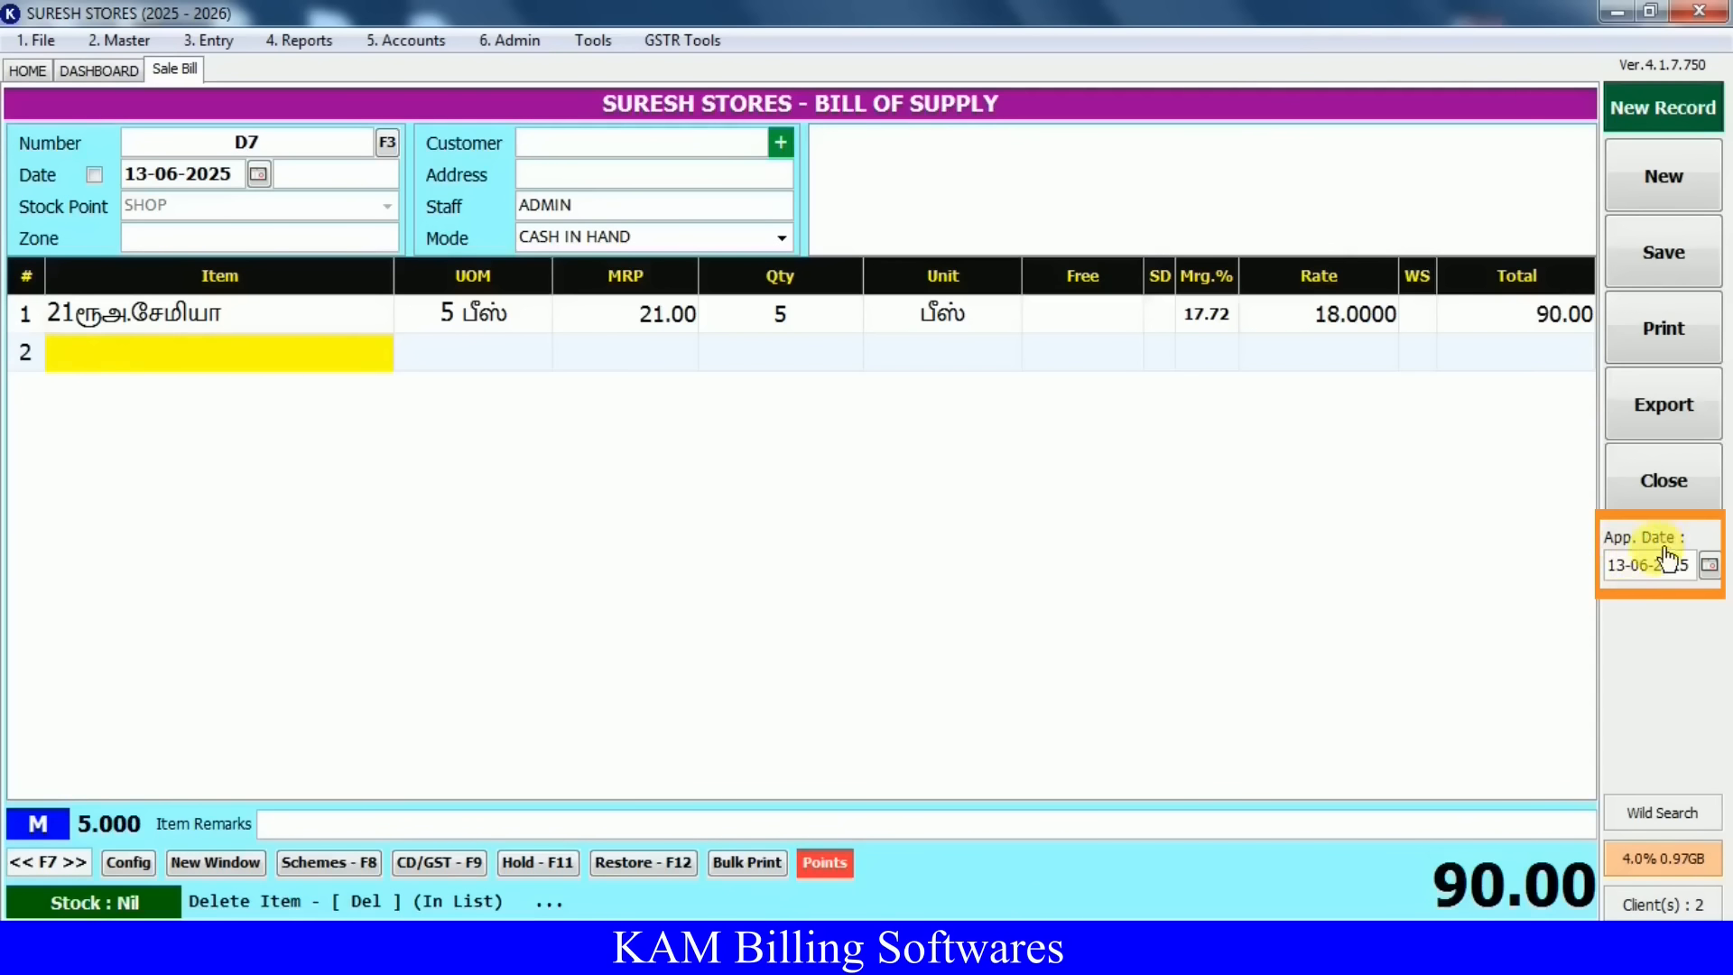
Go to the application date field and confirm the date 13-06-2025
left_click(1614, 572)
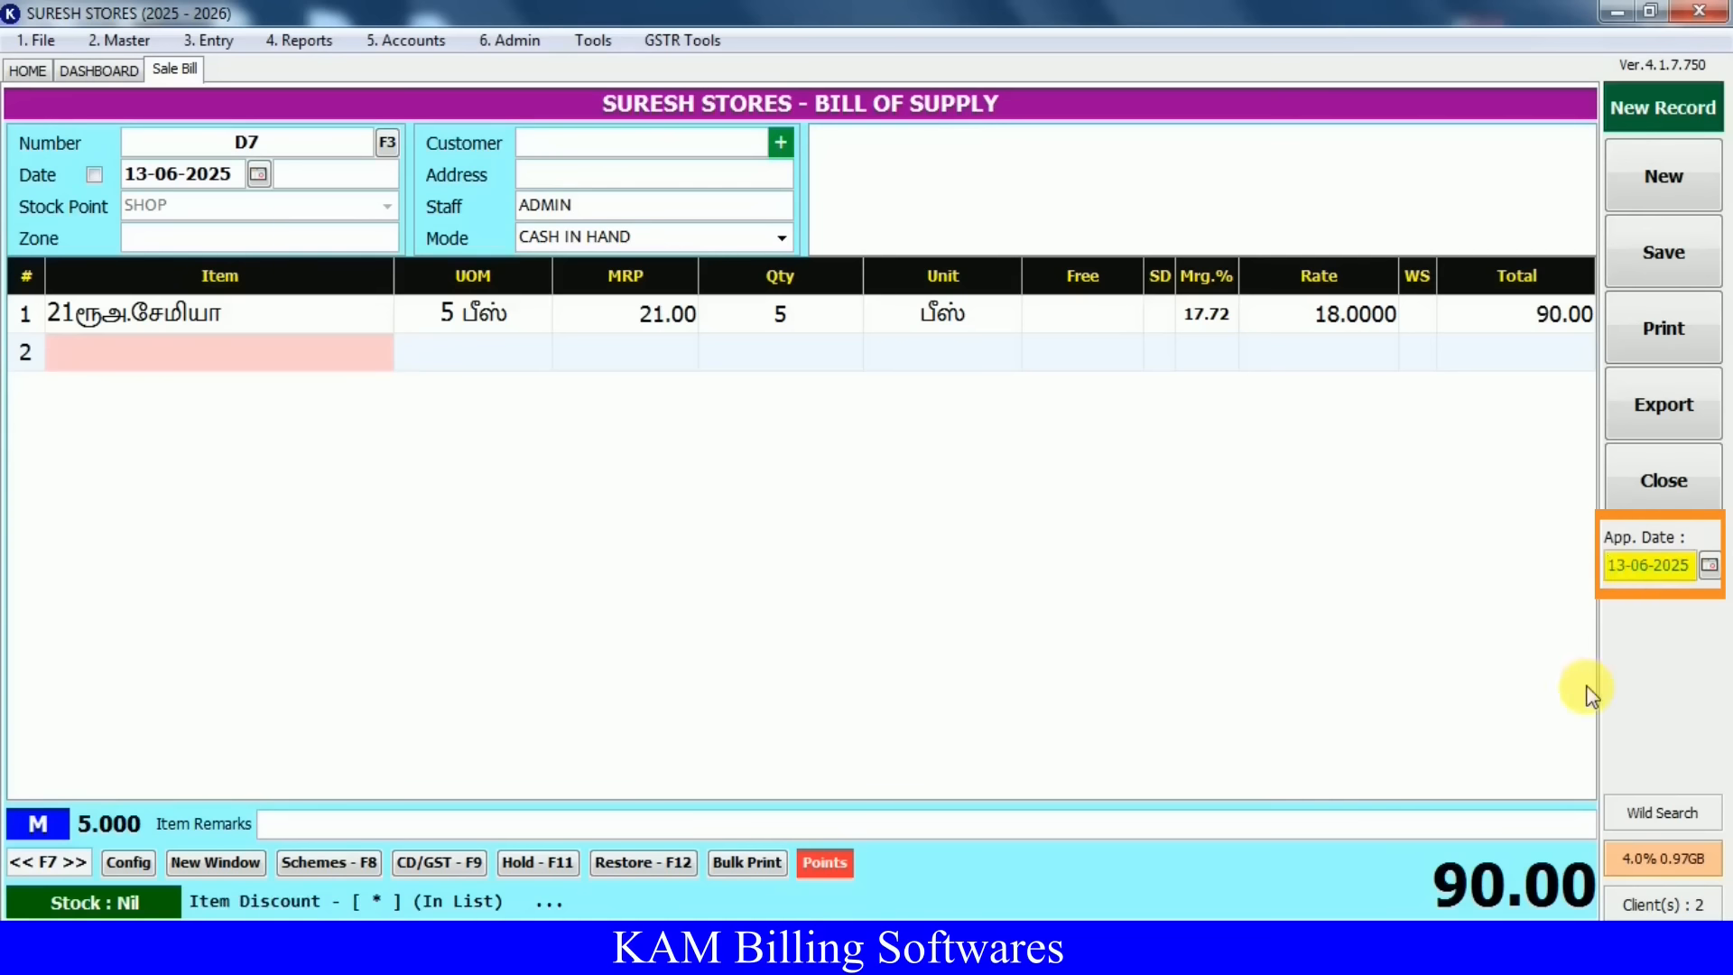
left_click(313, 362)
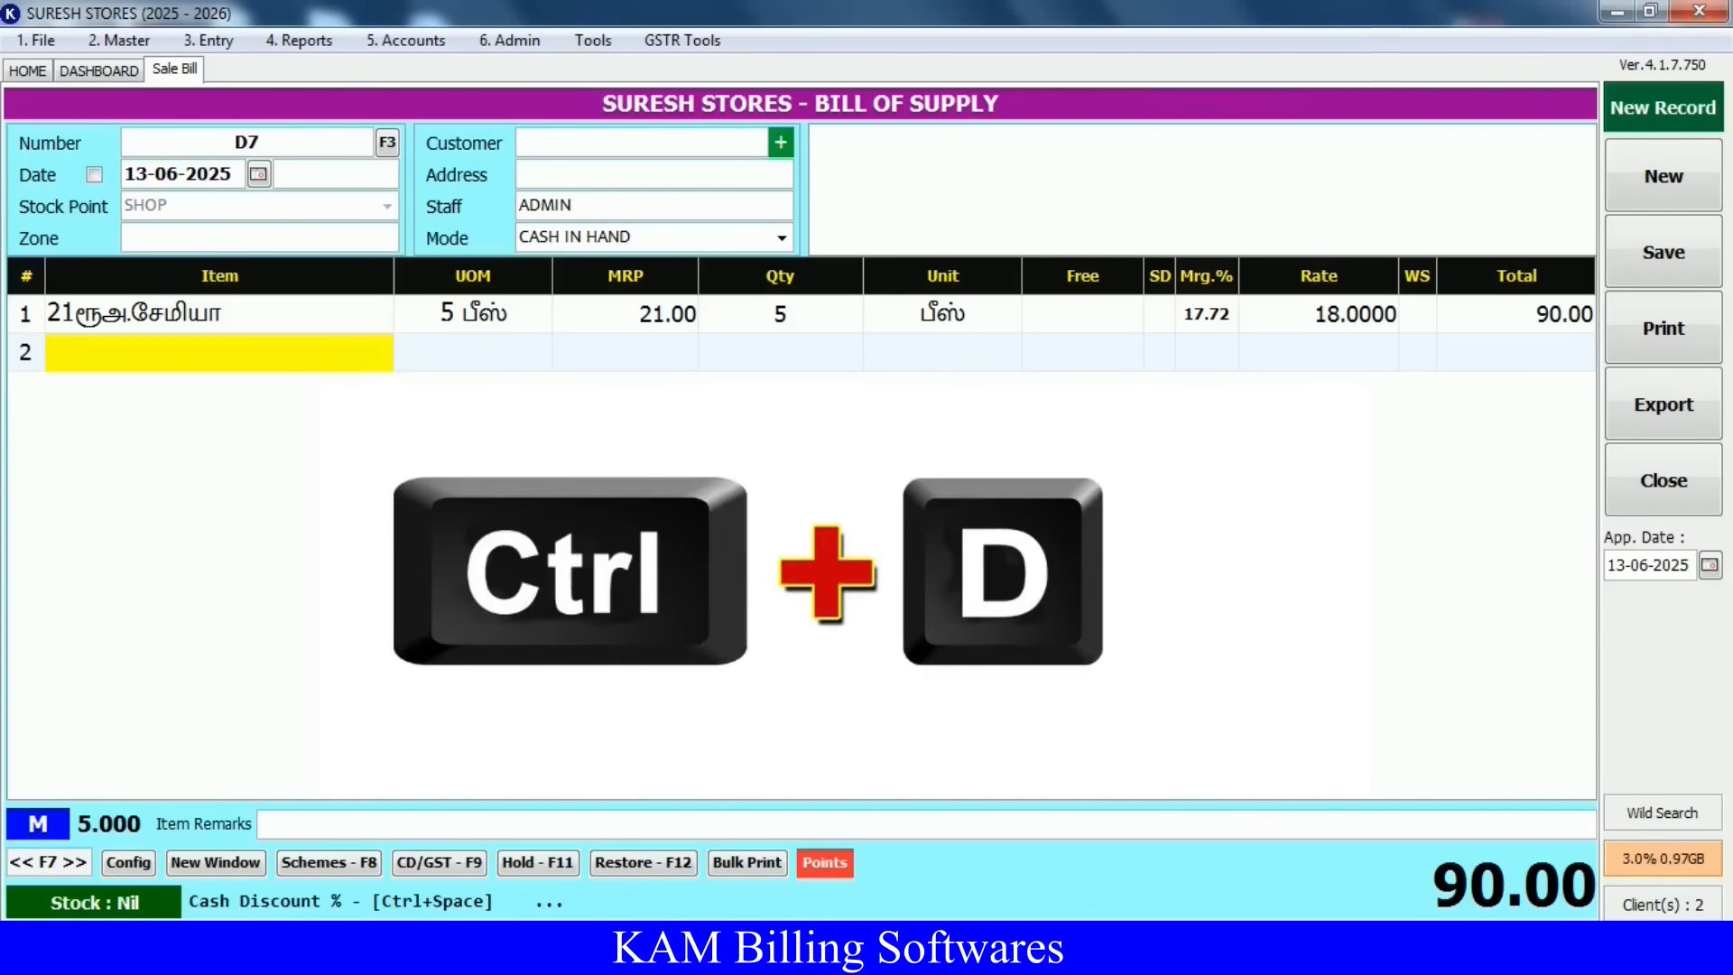
key("ctrl+d")
key("Right")
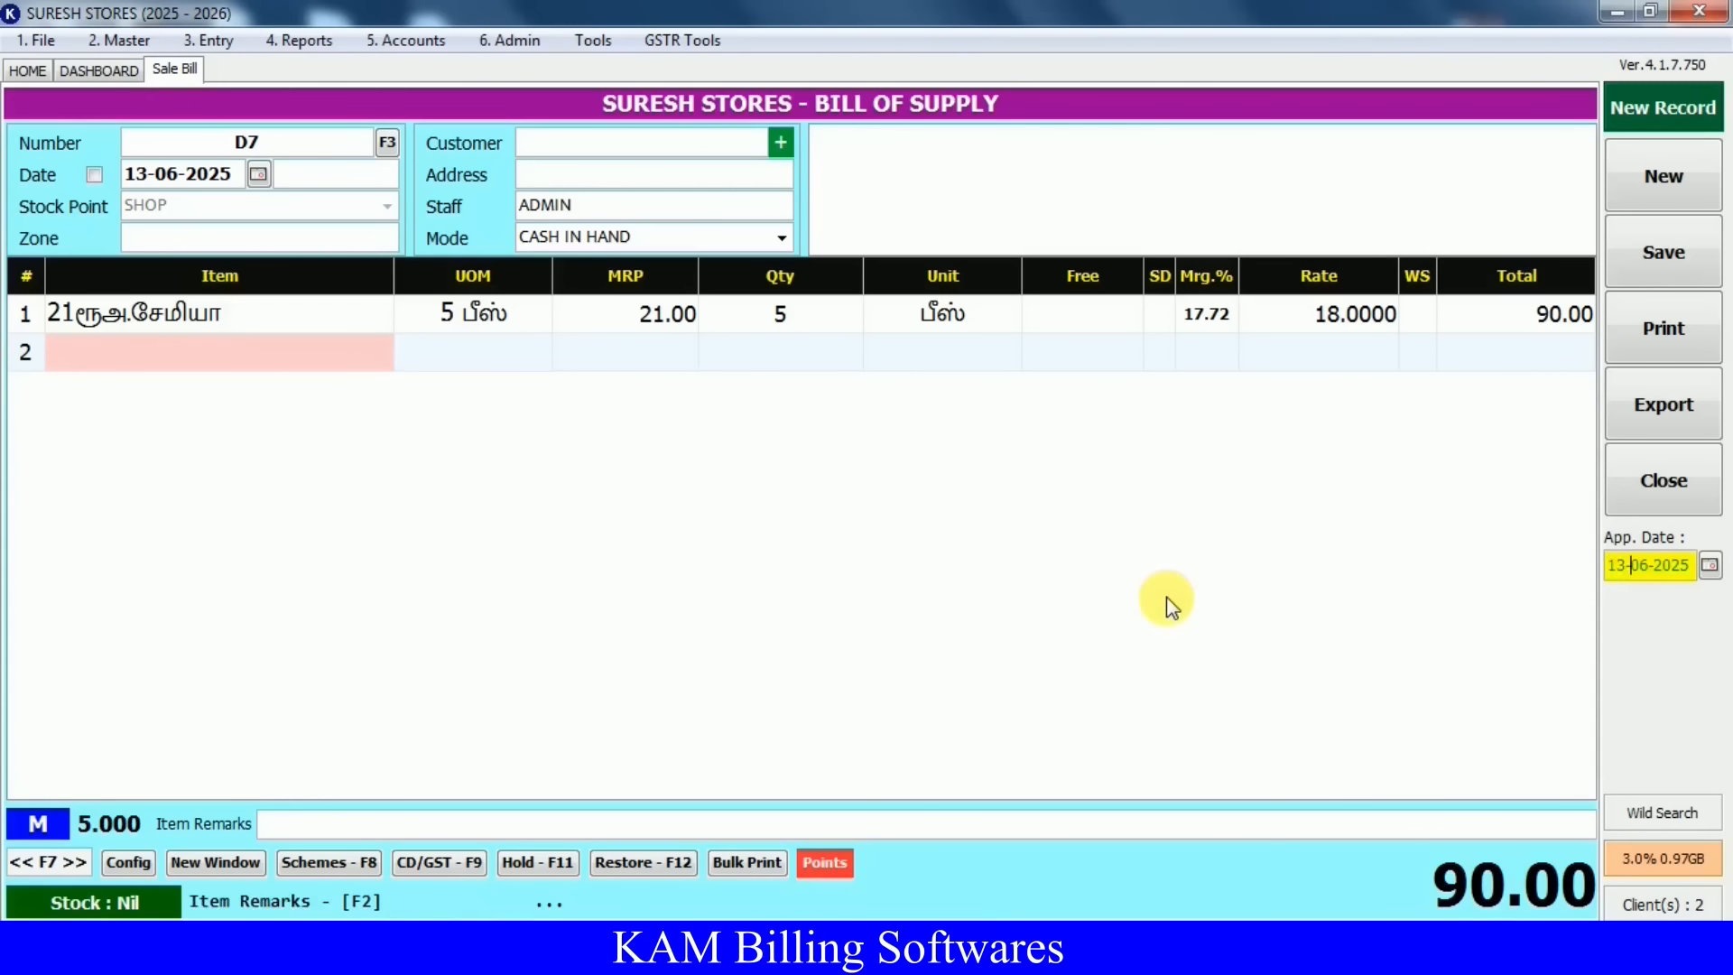
type("2025")
key("Return")
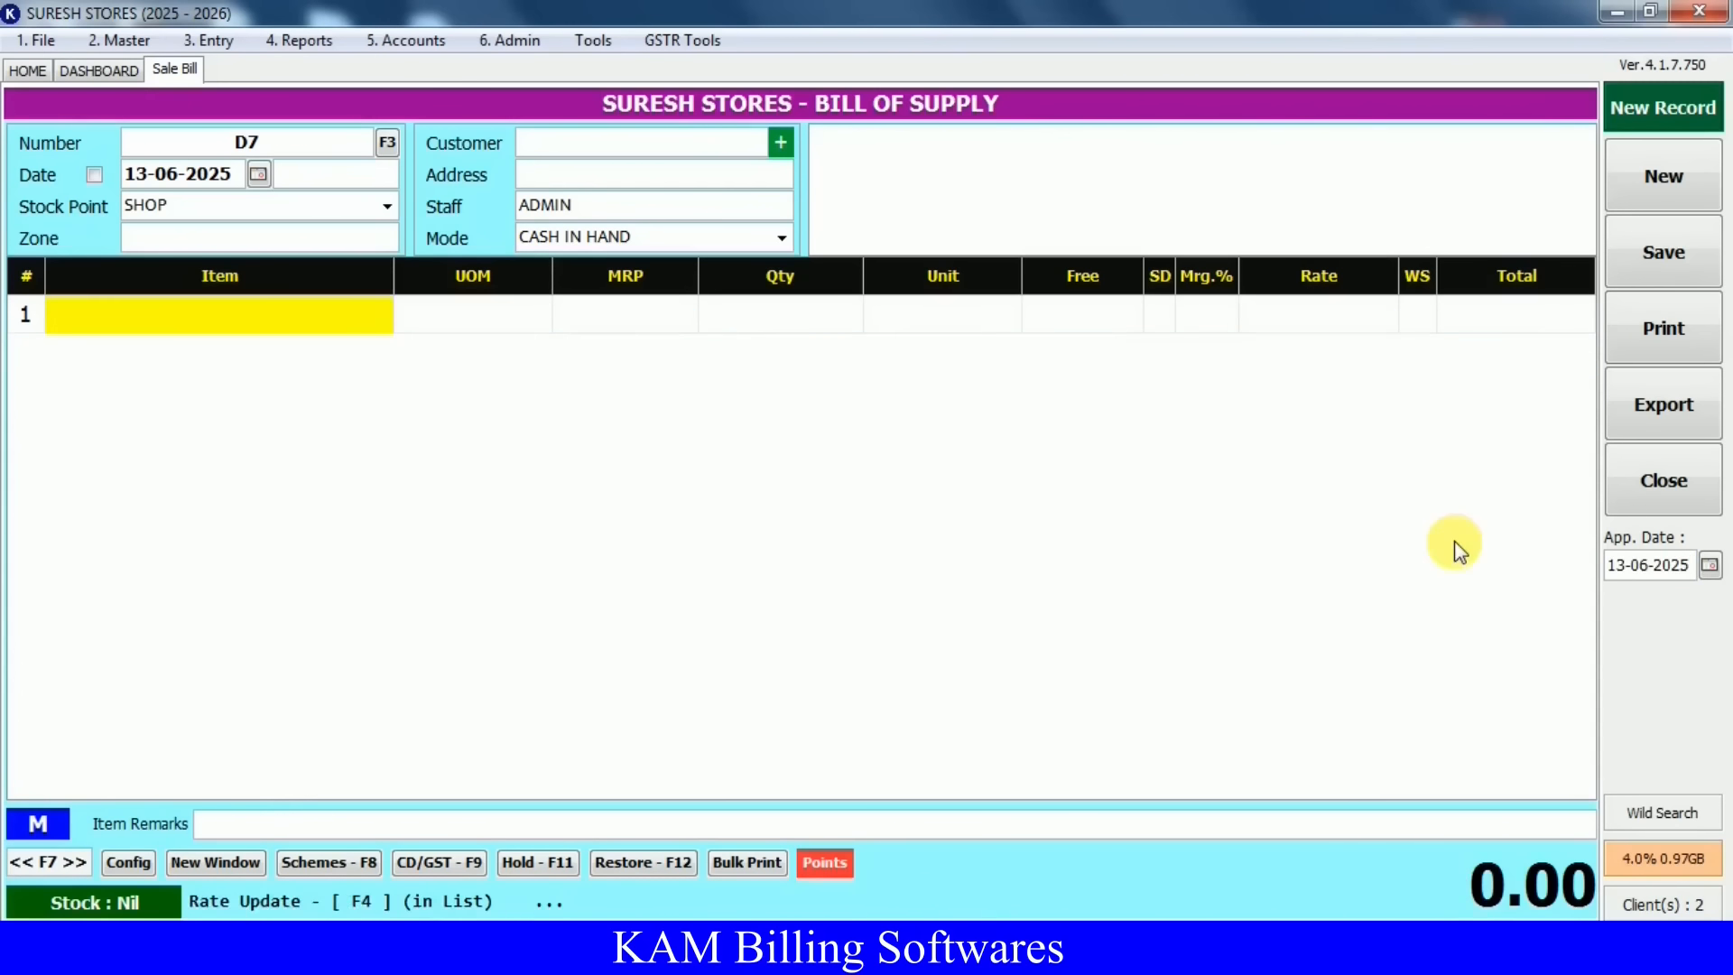
Search the items for 3R, browse from the first to the last match and close the item list
type("3R")
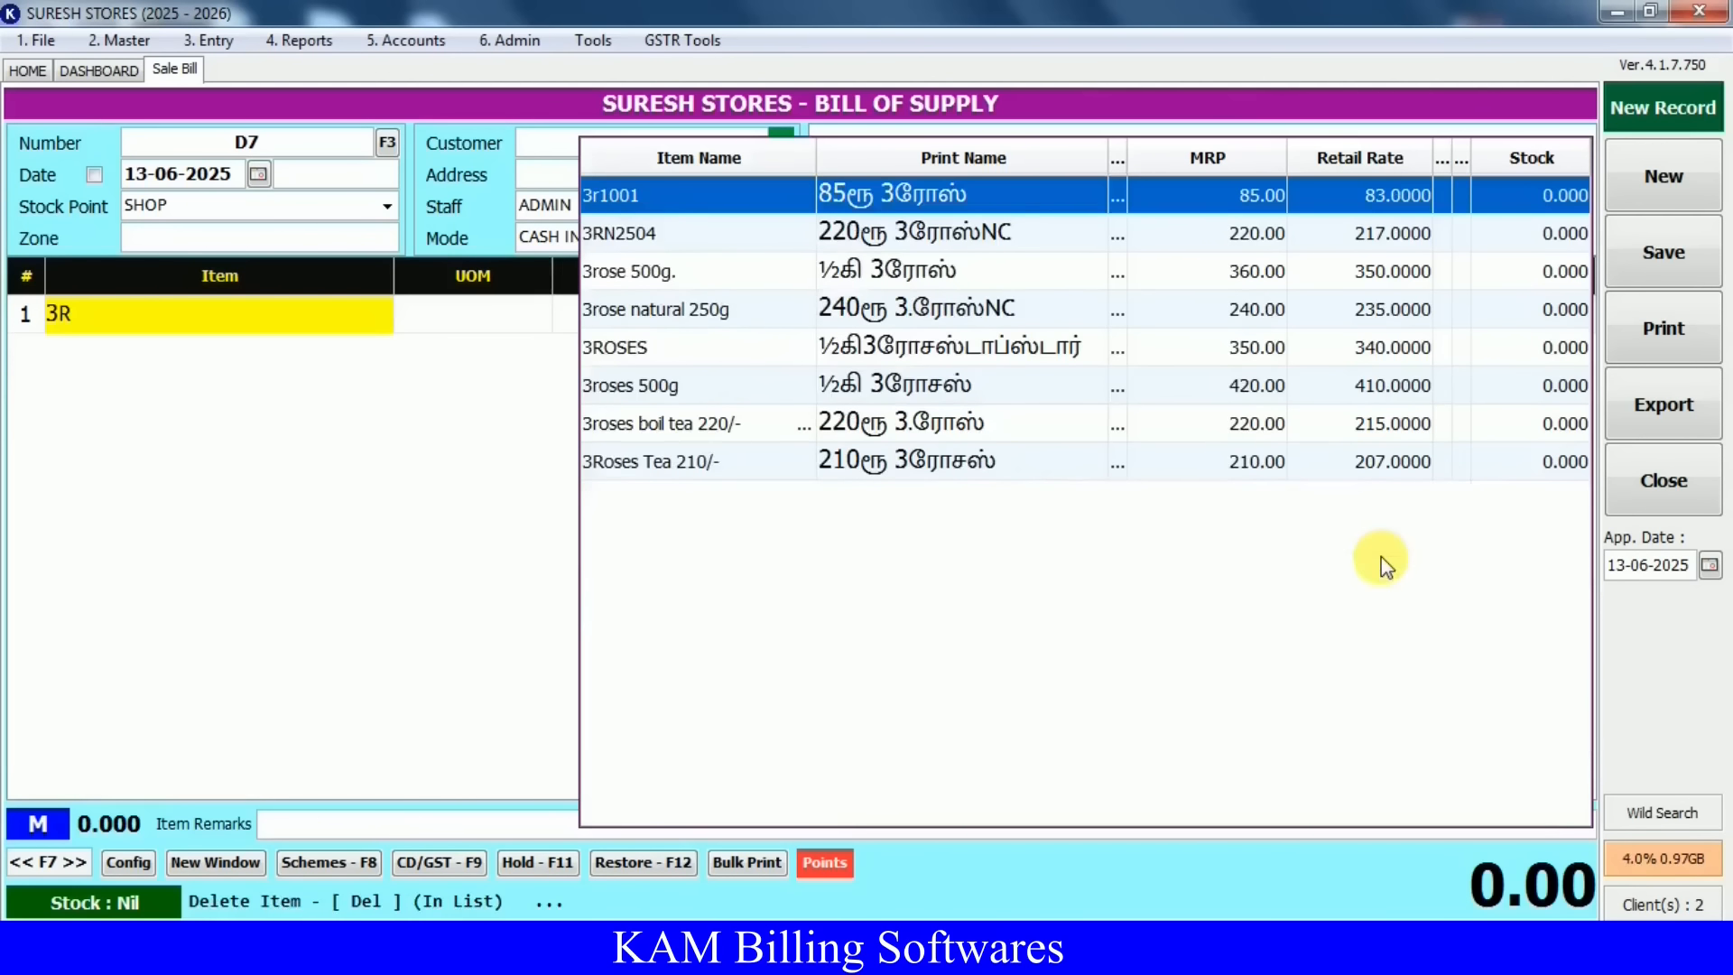
key("Down")
key("Down")
key("Down")
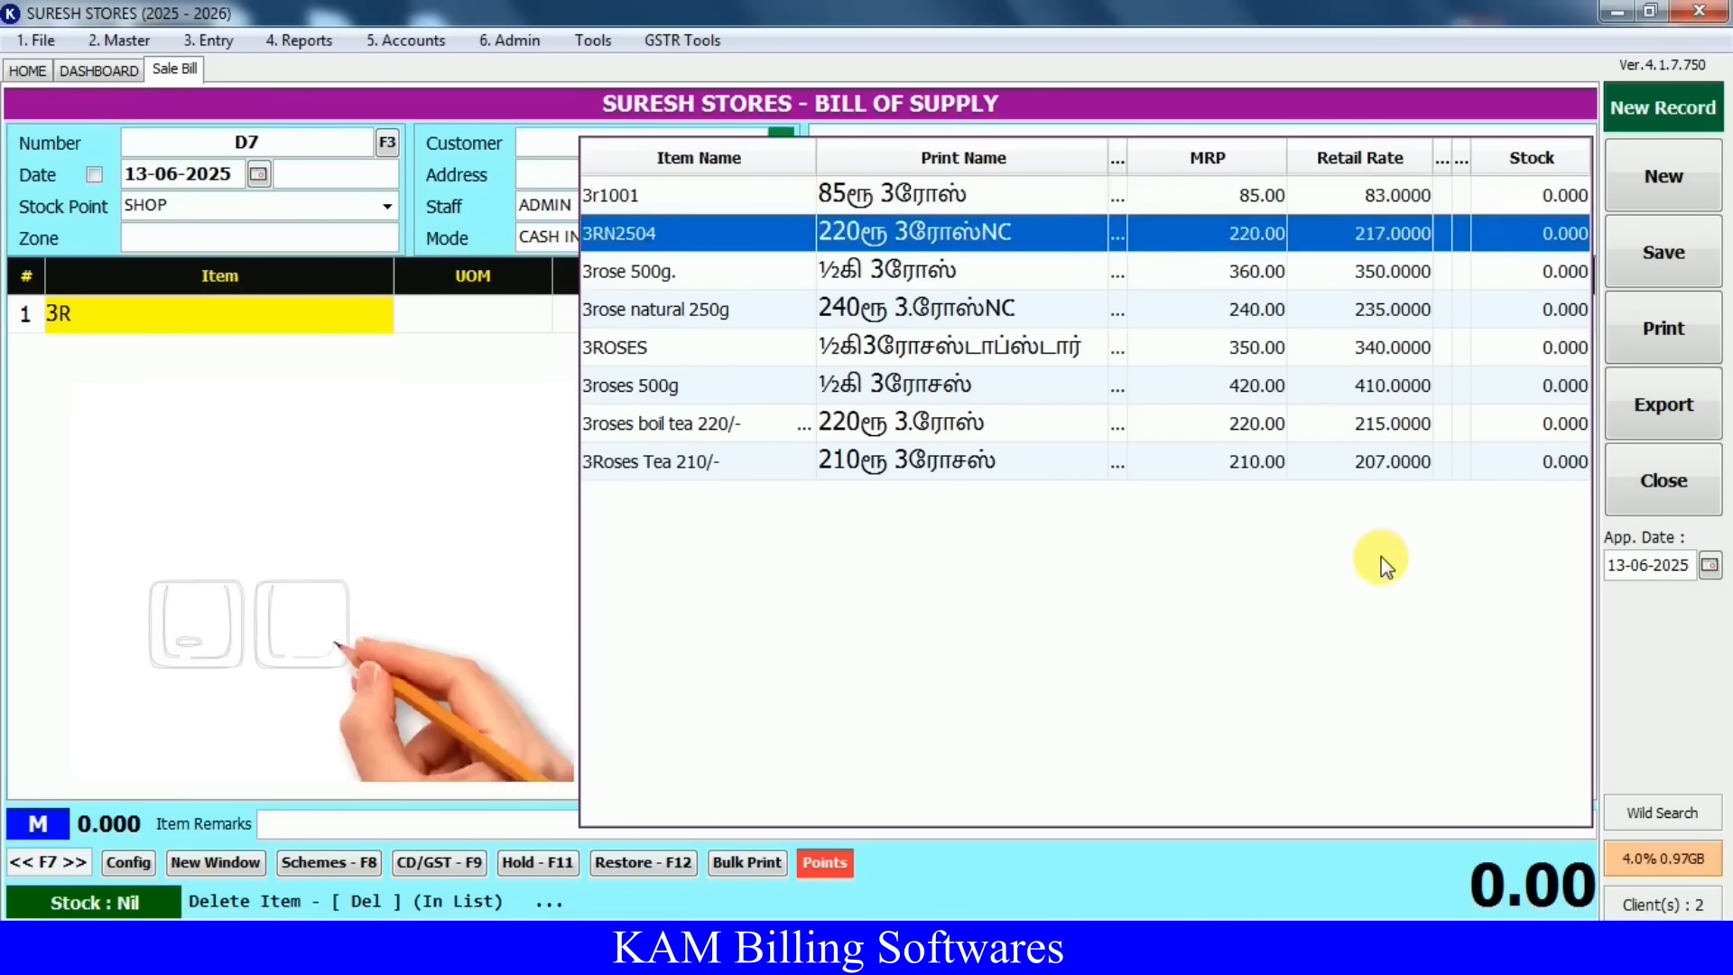
key("Up")
key("Up")
key("Up")
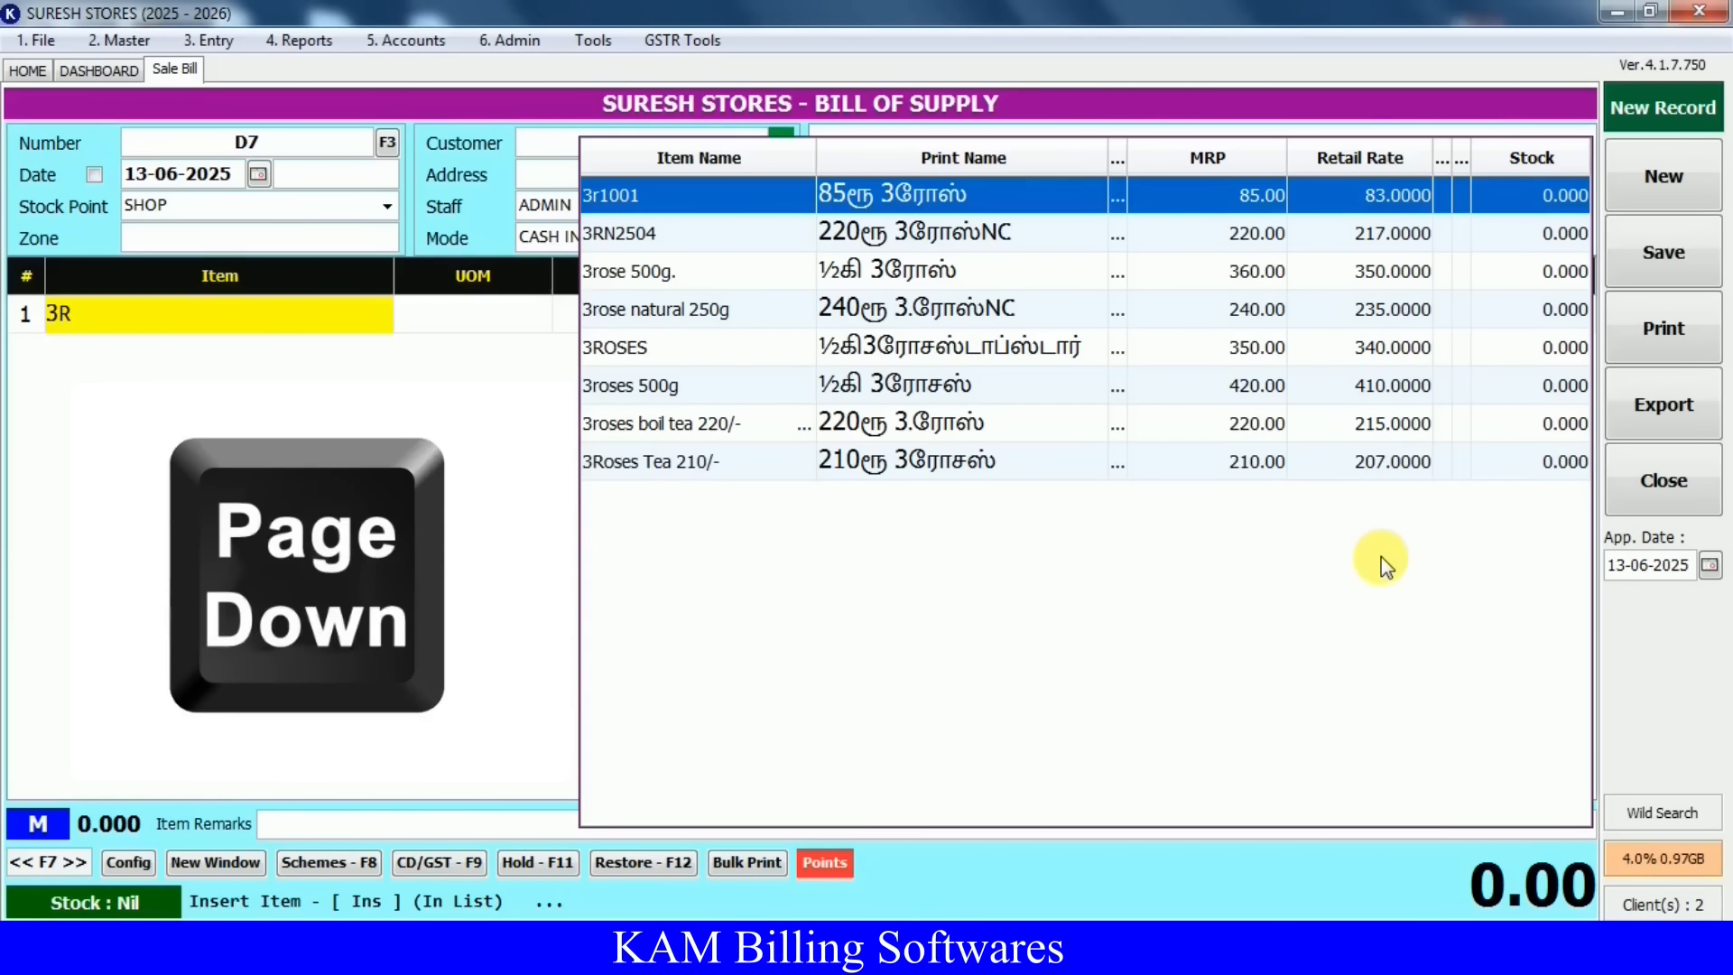
key("Page_Down")
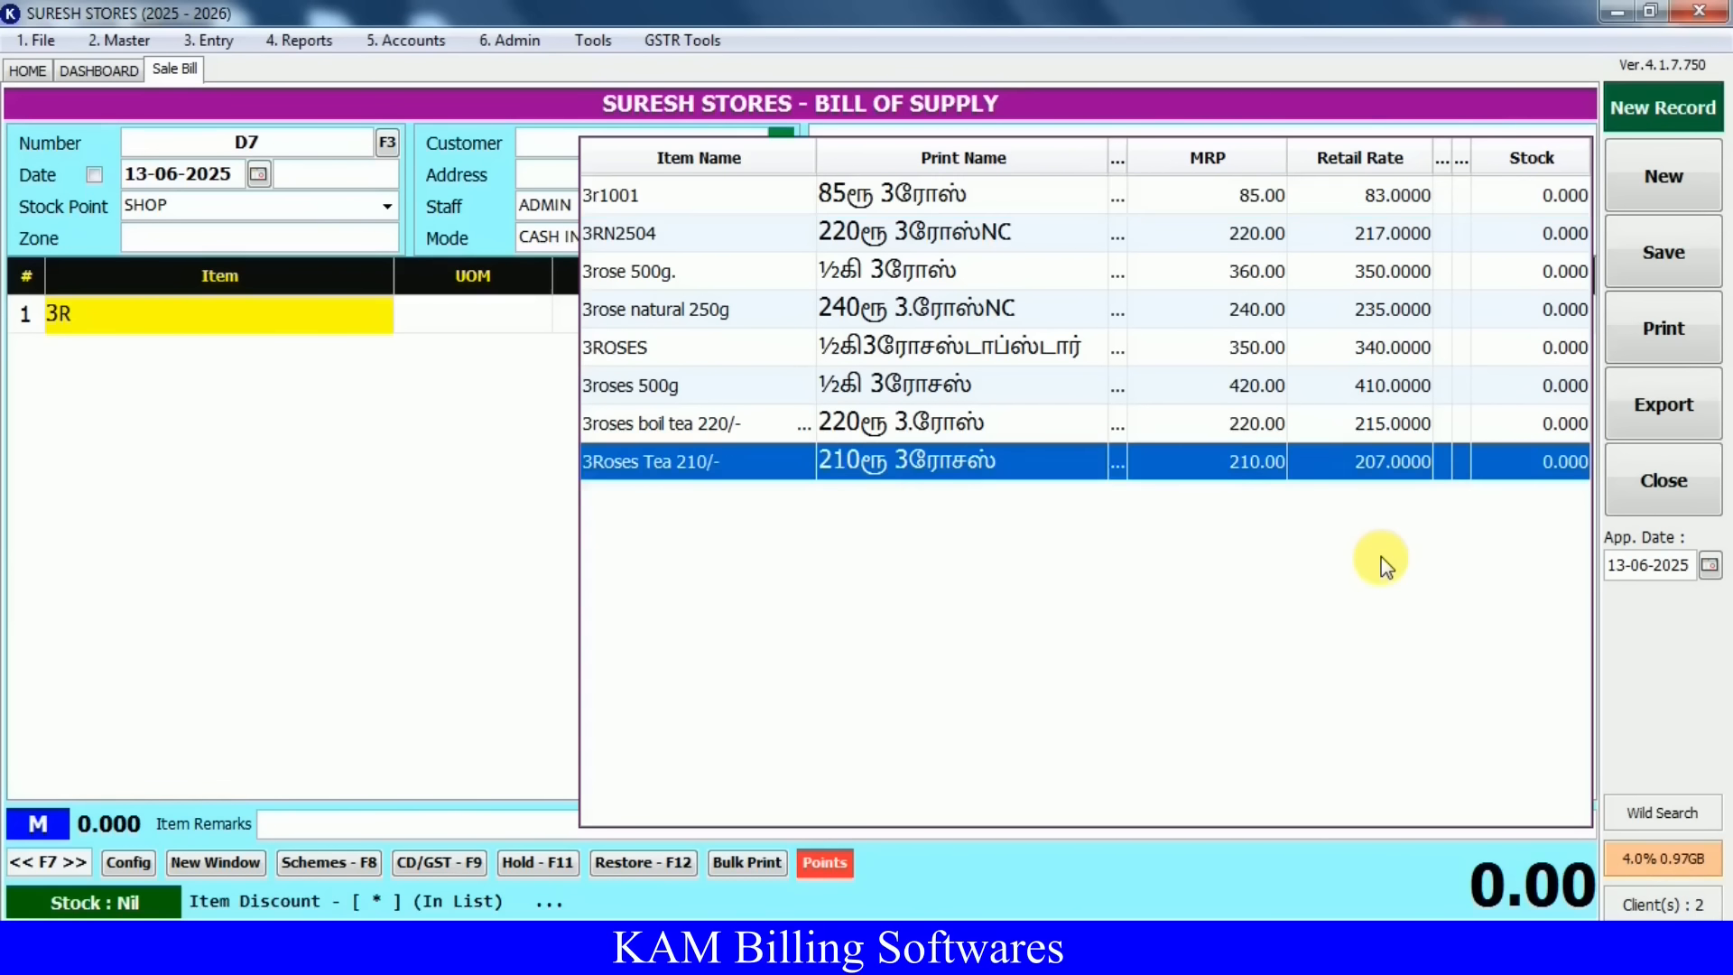
key("Page_Up")
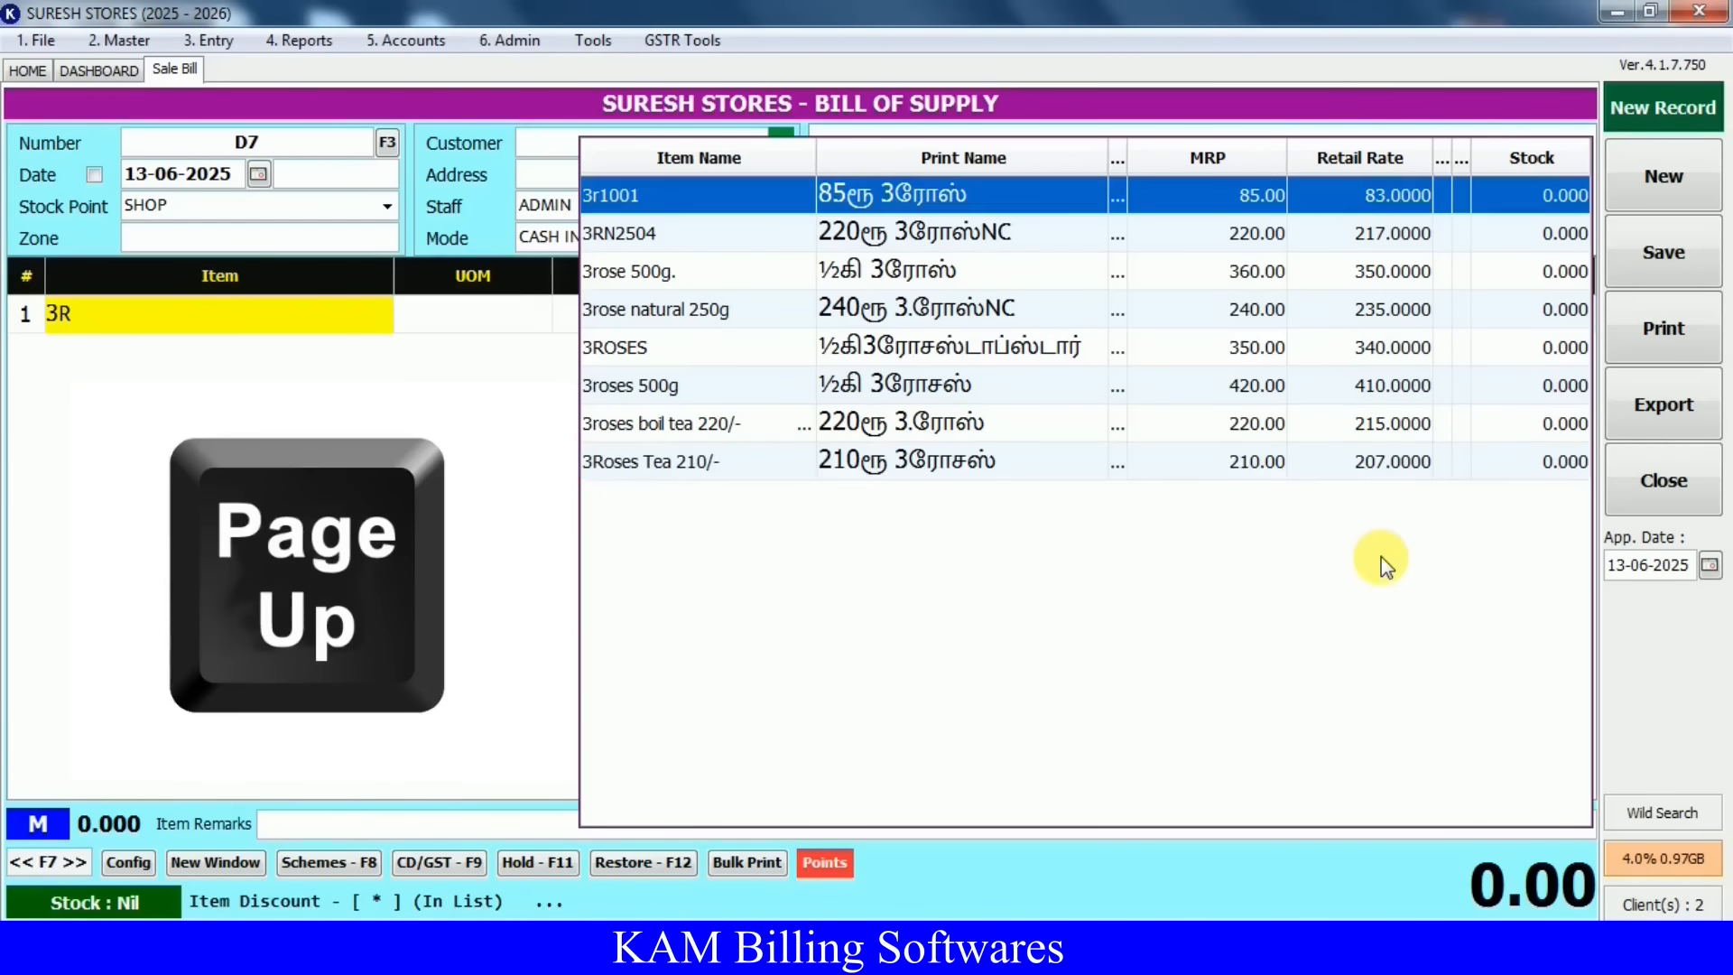
key("Escape")
Find items matching NATU with Wild Search turned on and add 3 ROSES NATURAL CARE 100 (MRP 101.50) with quantity 5 at rate 97
type("NATU")
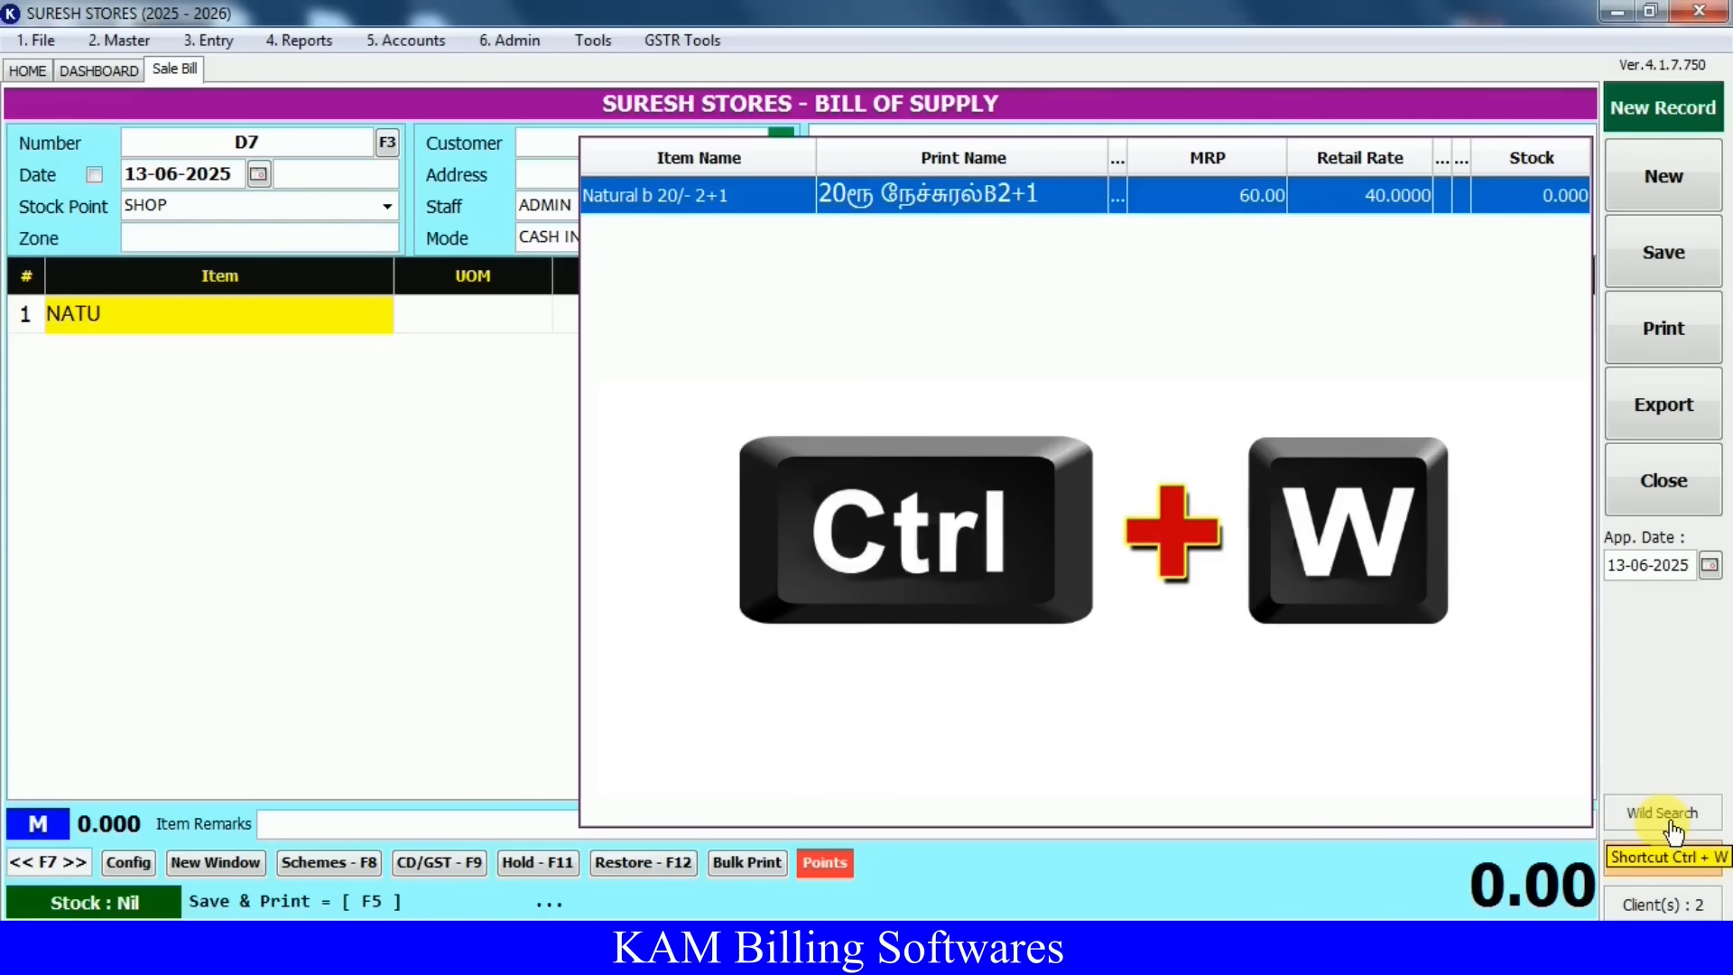
key("ctrl+w")
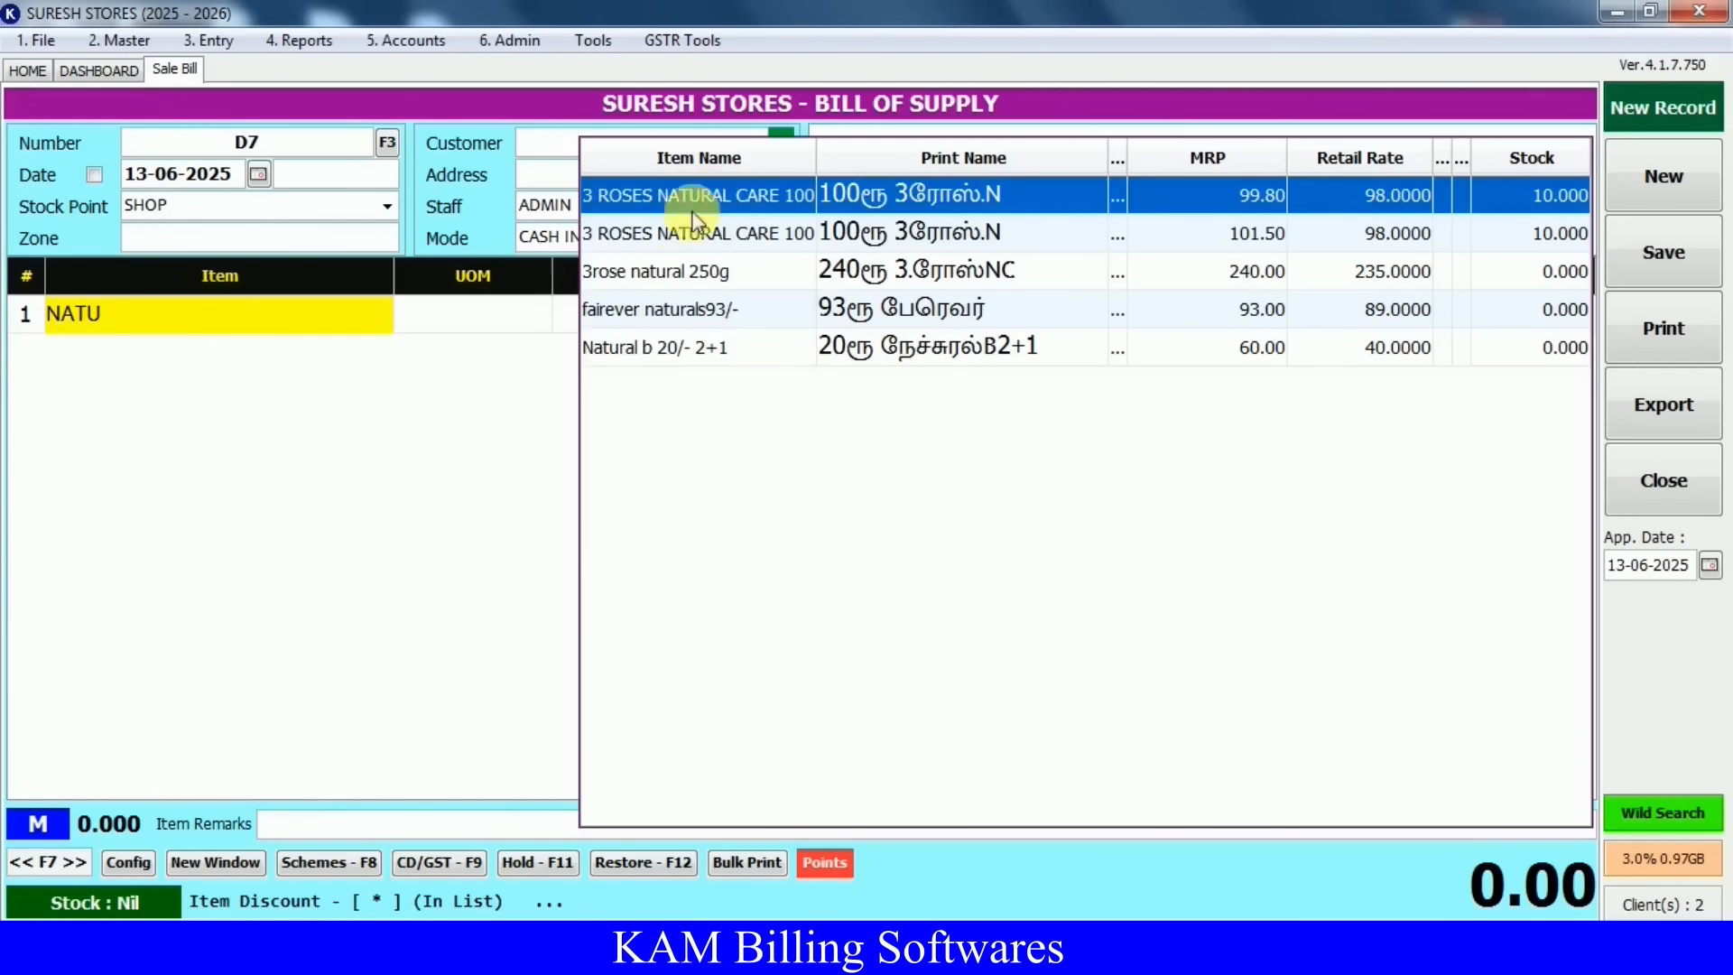
key("Return")
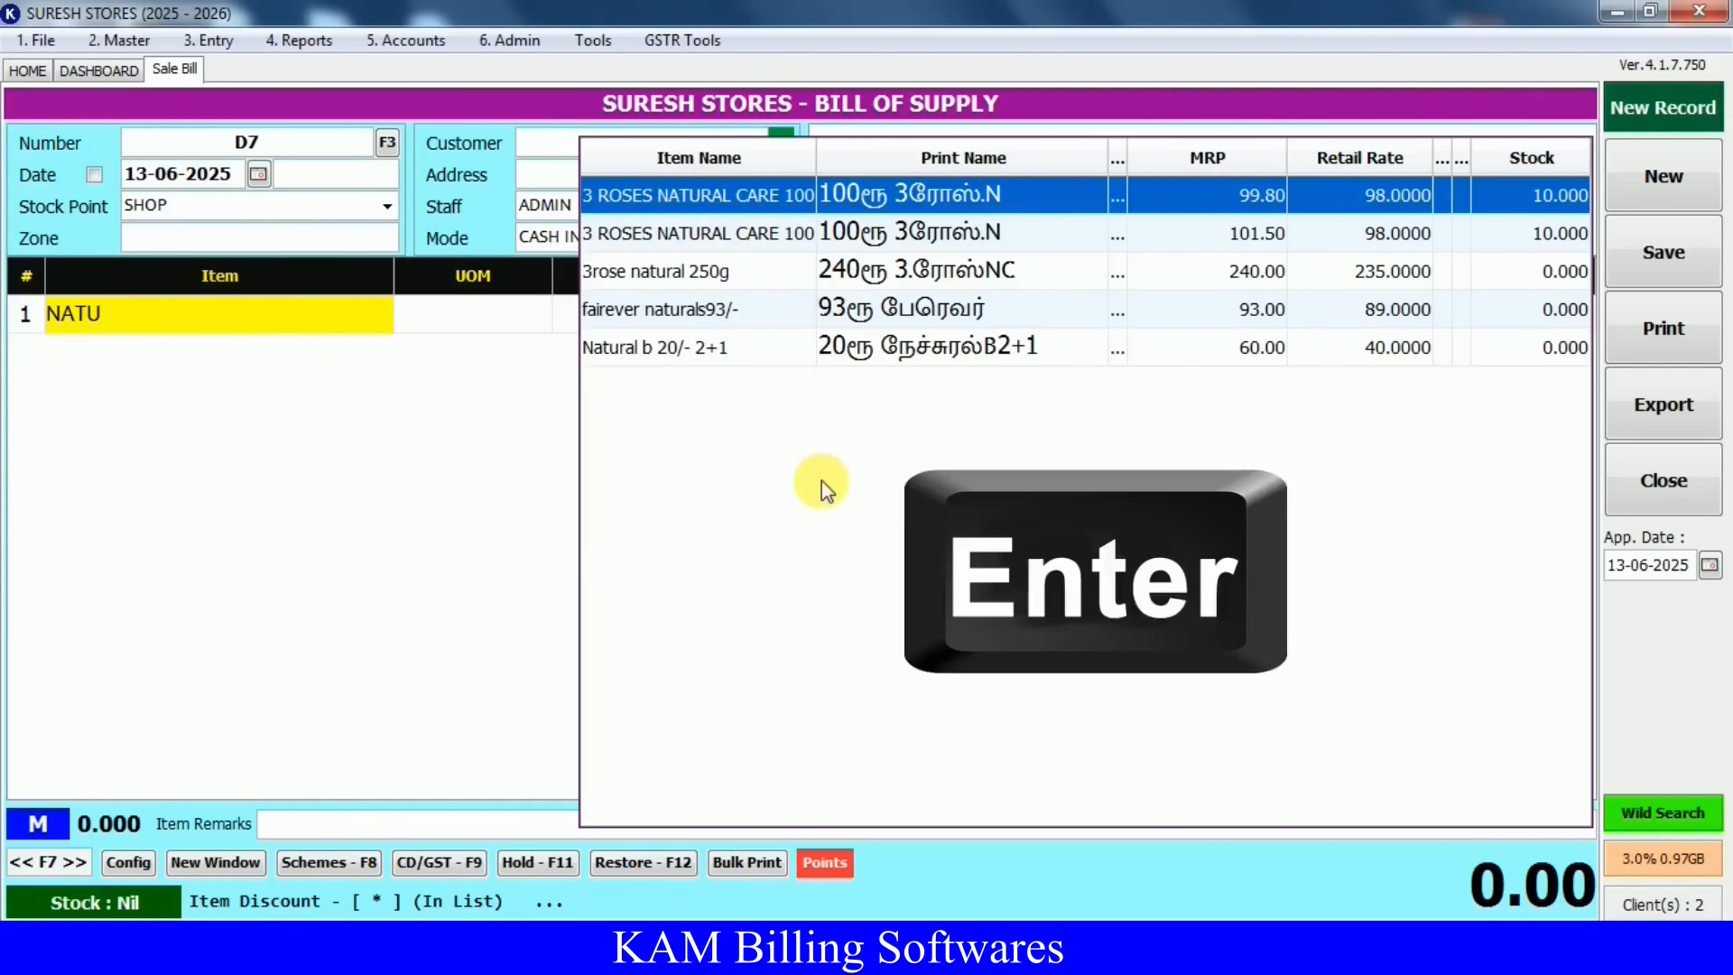
type("5")
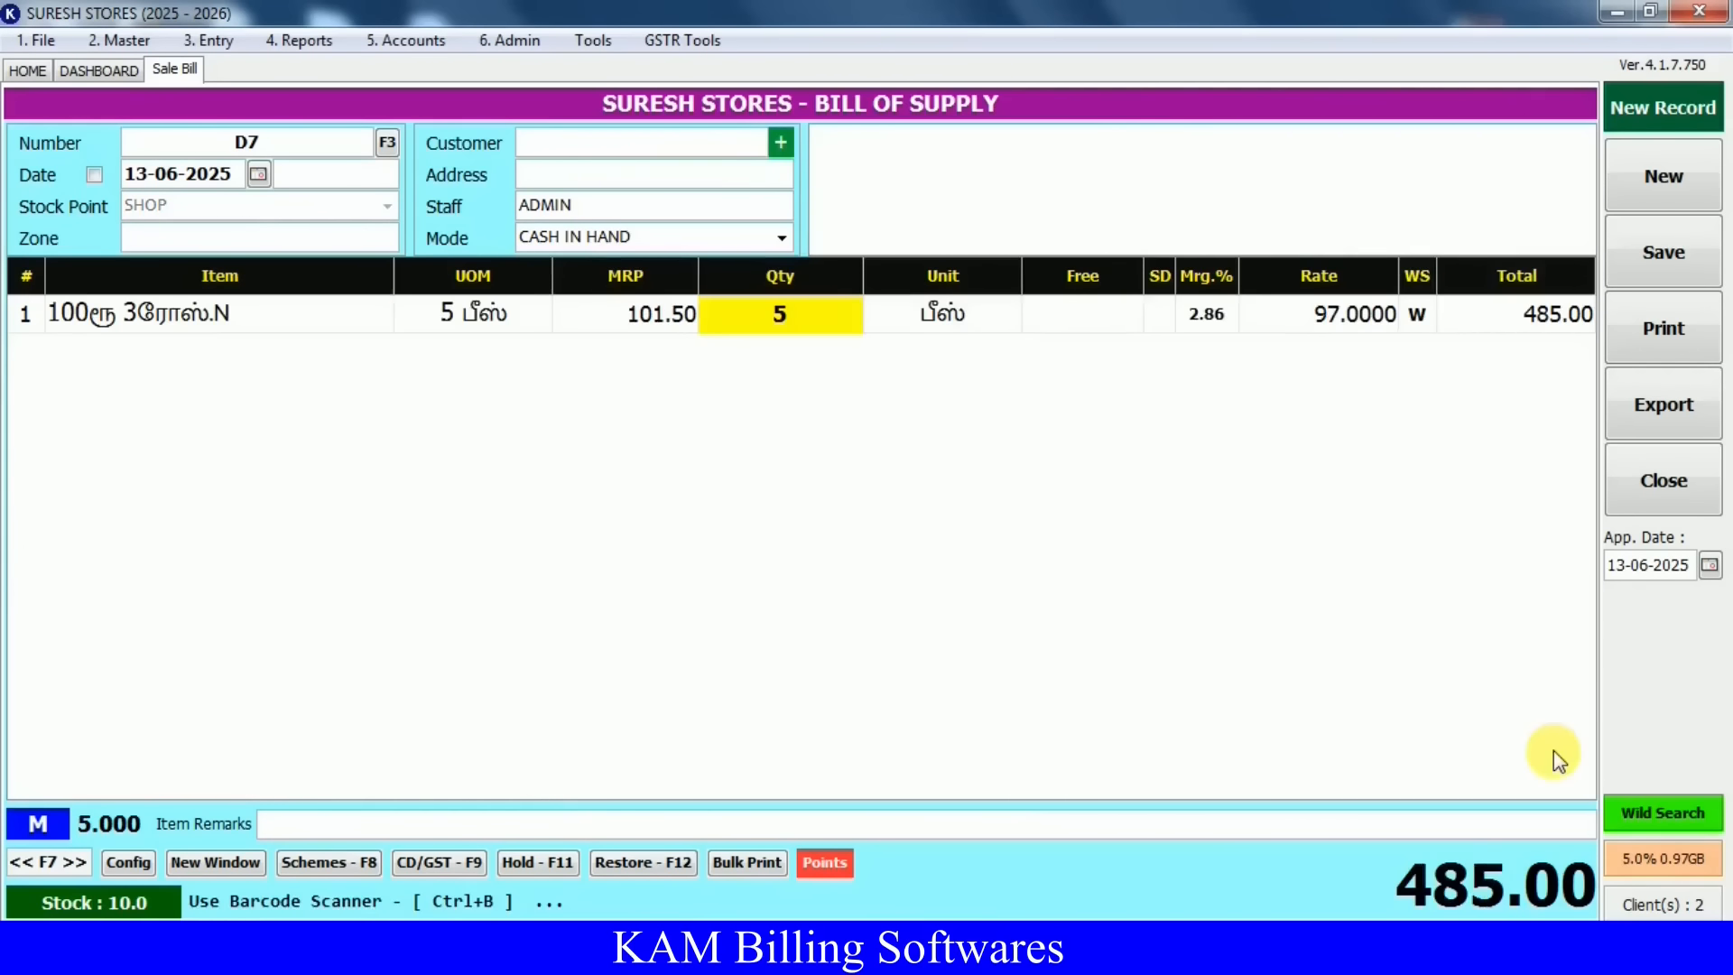
key("Return")
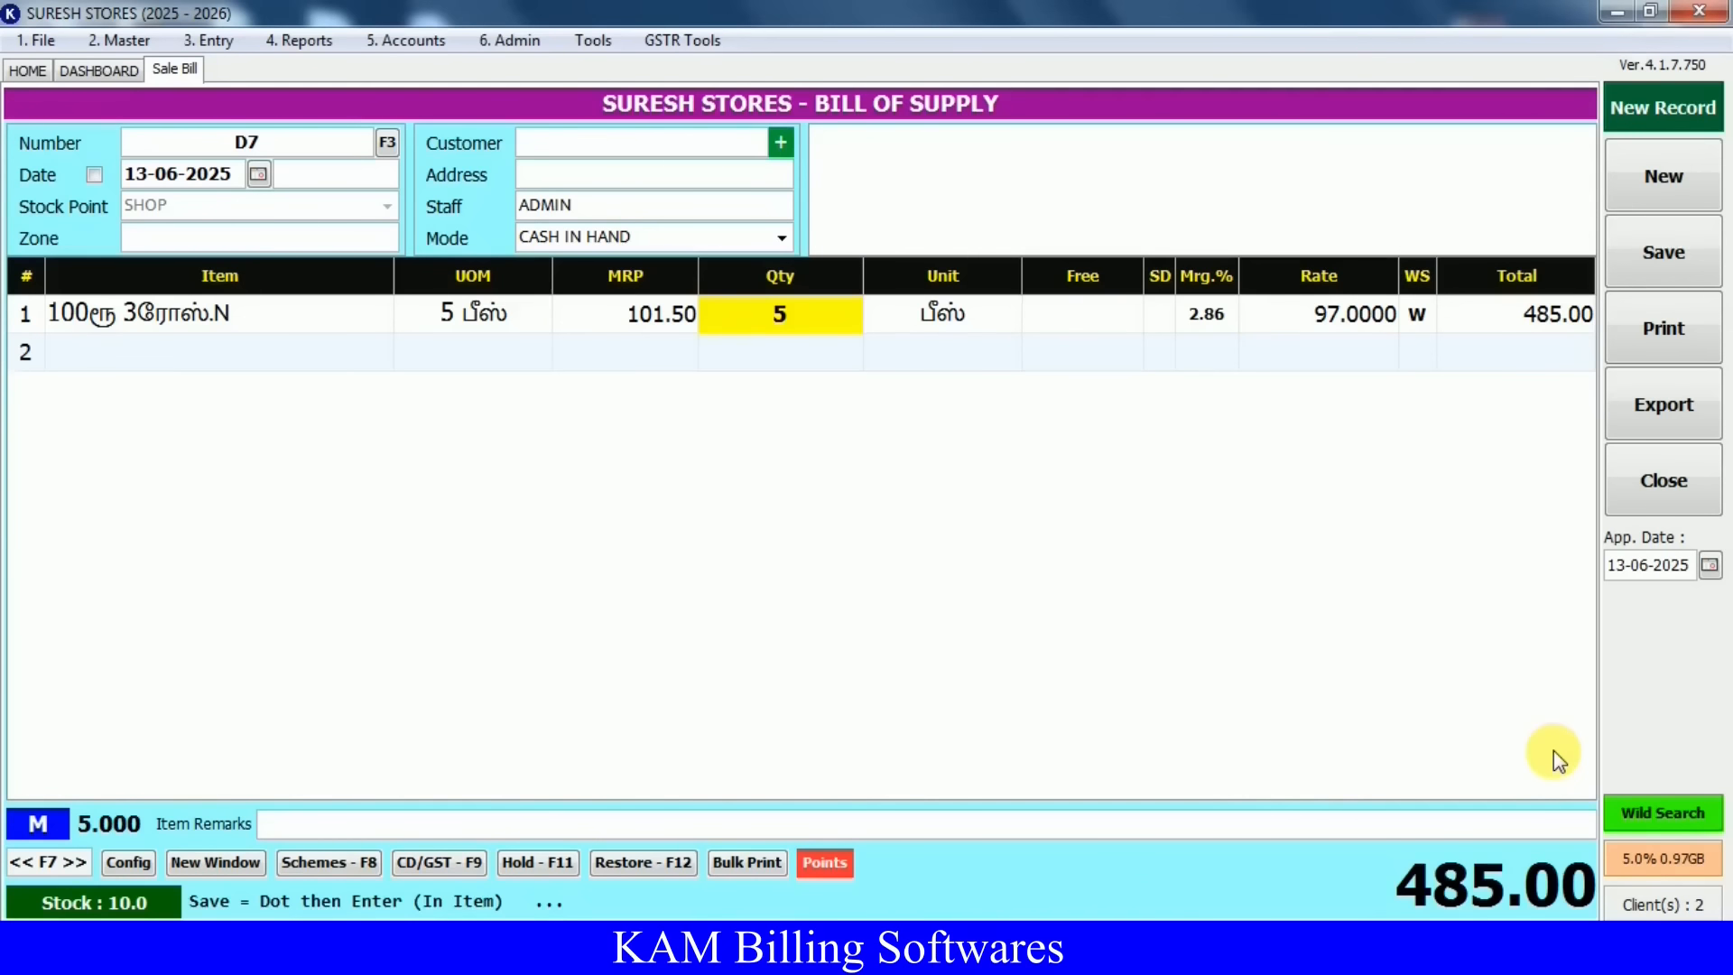
key("Return")
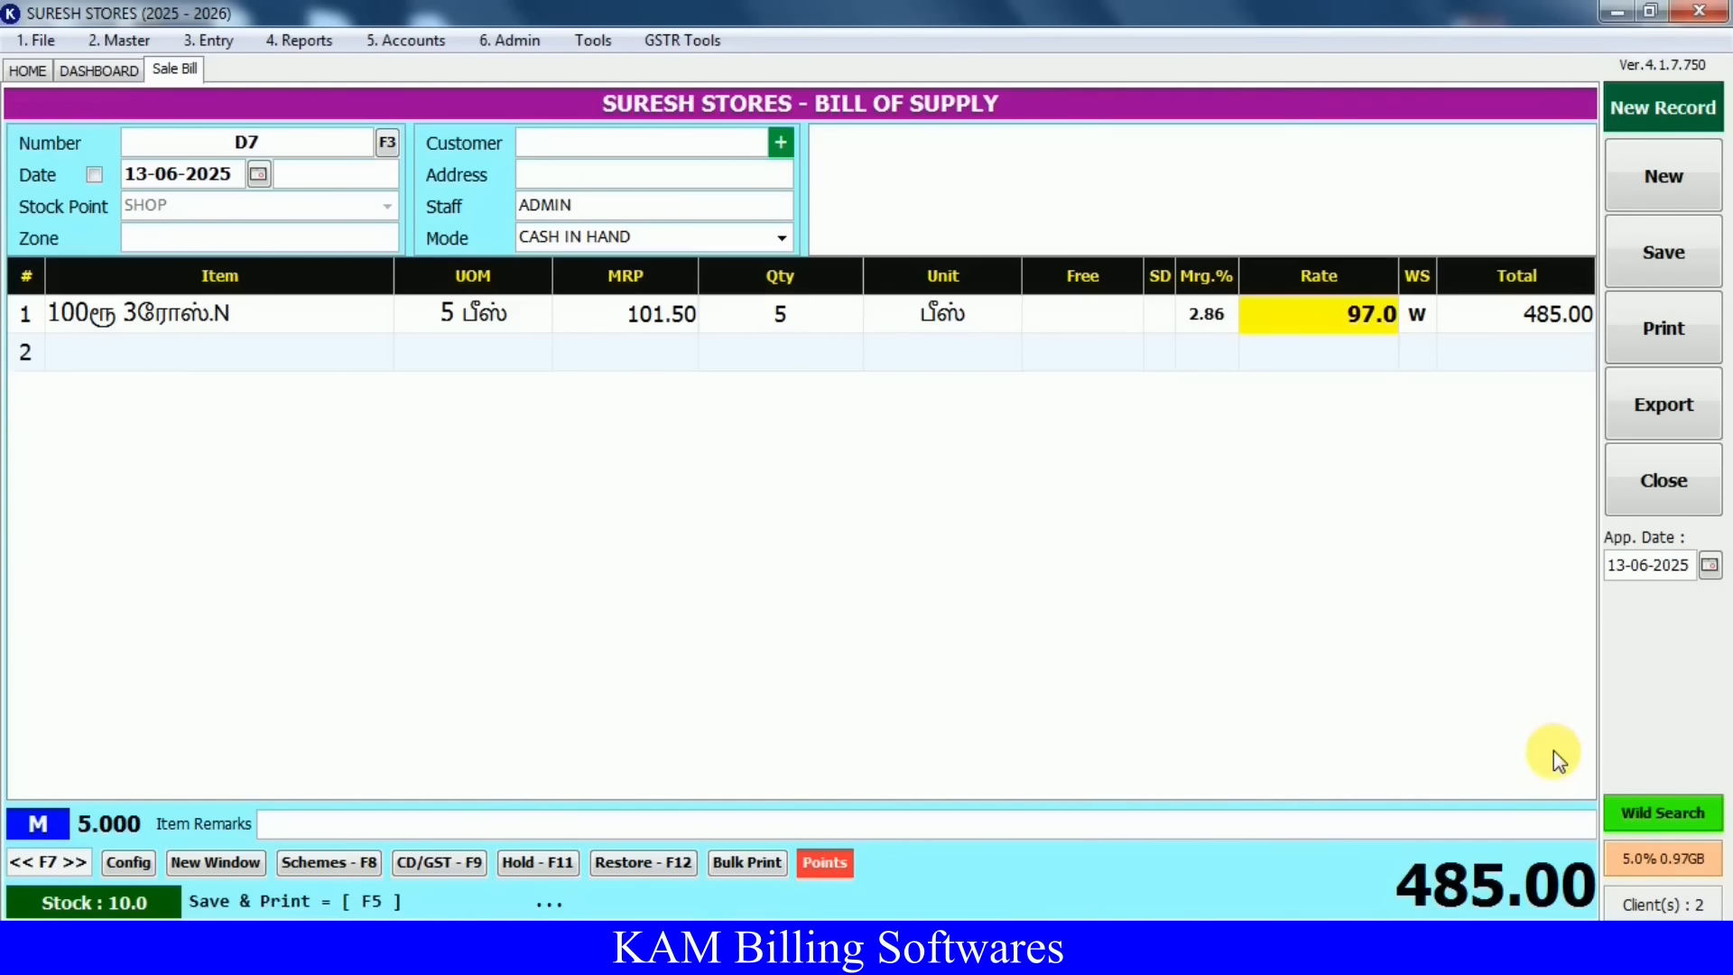
key("Return")
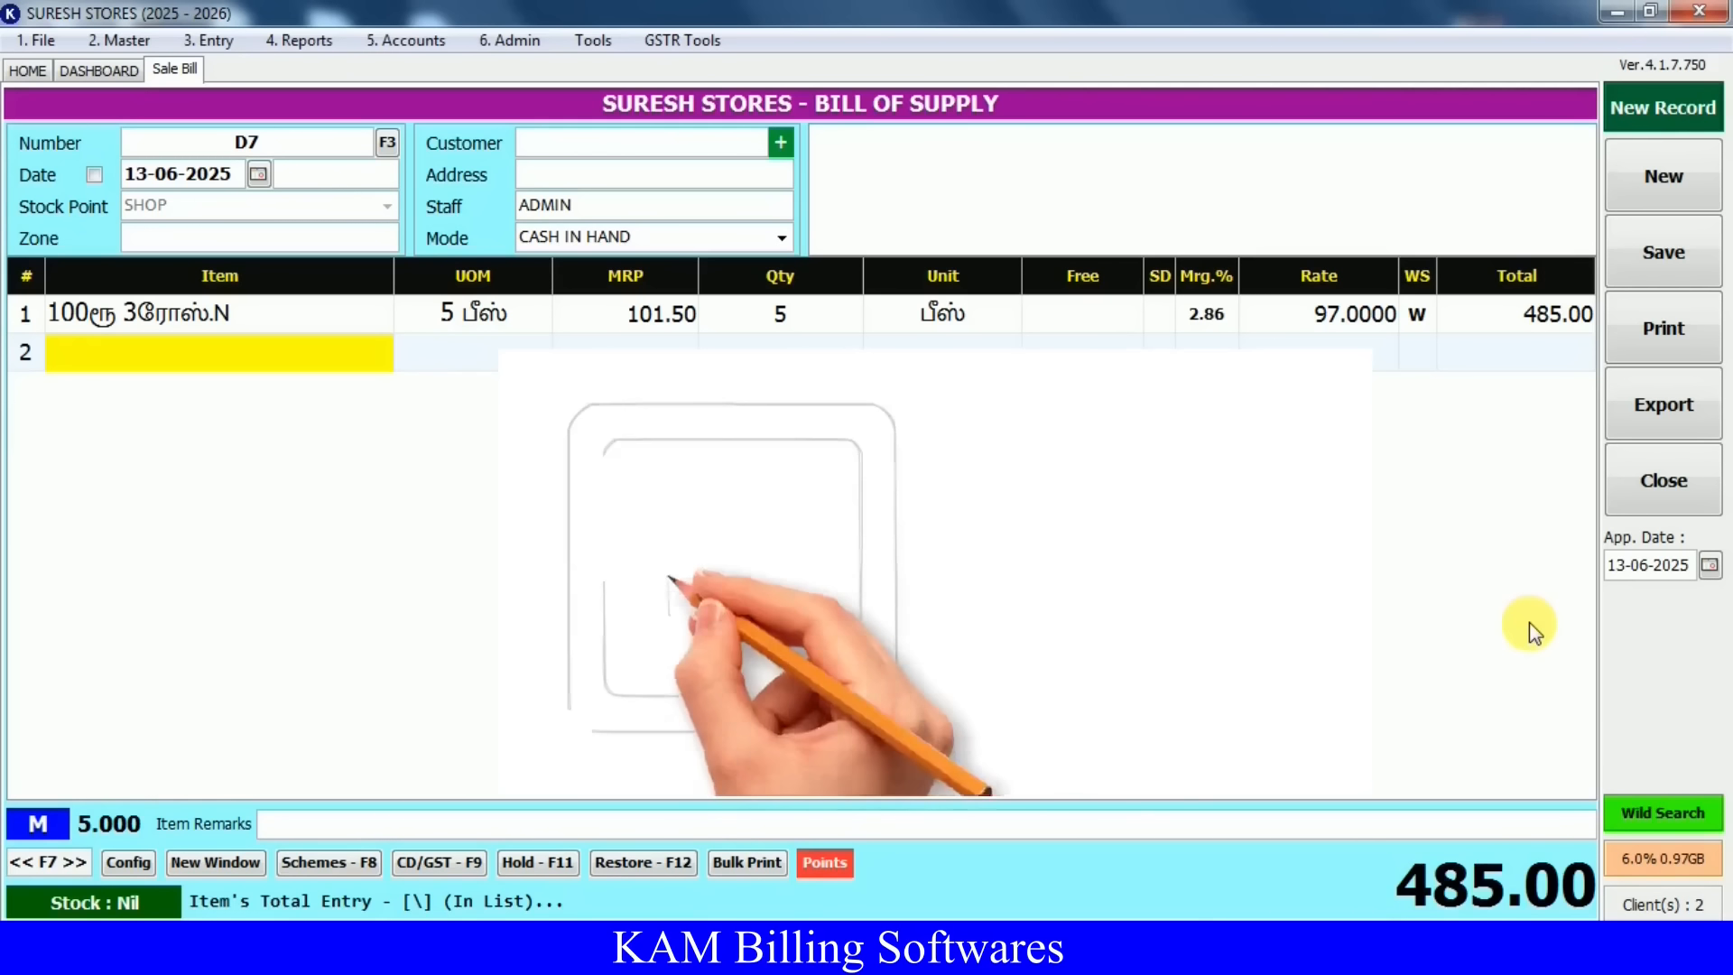
Update the retail rate of 3 ROSES NATURAL CARE 100 to 97 in its item details
key("F4")
key("ctrl+u")
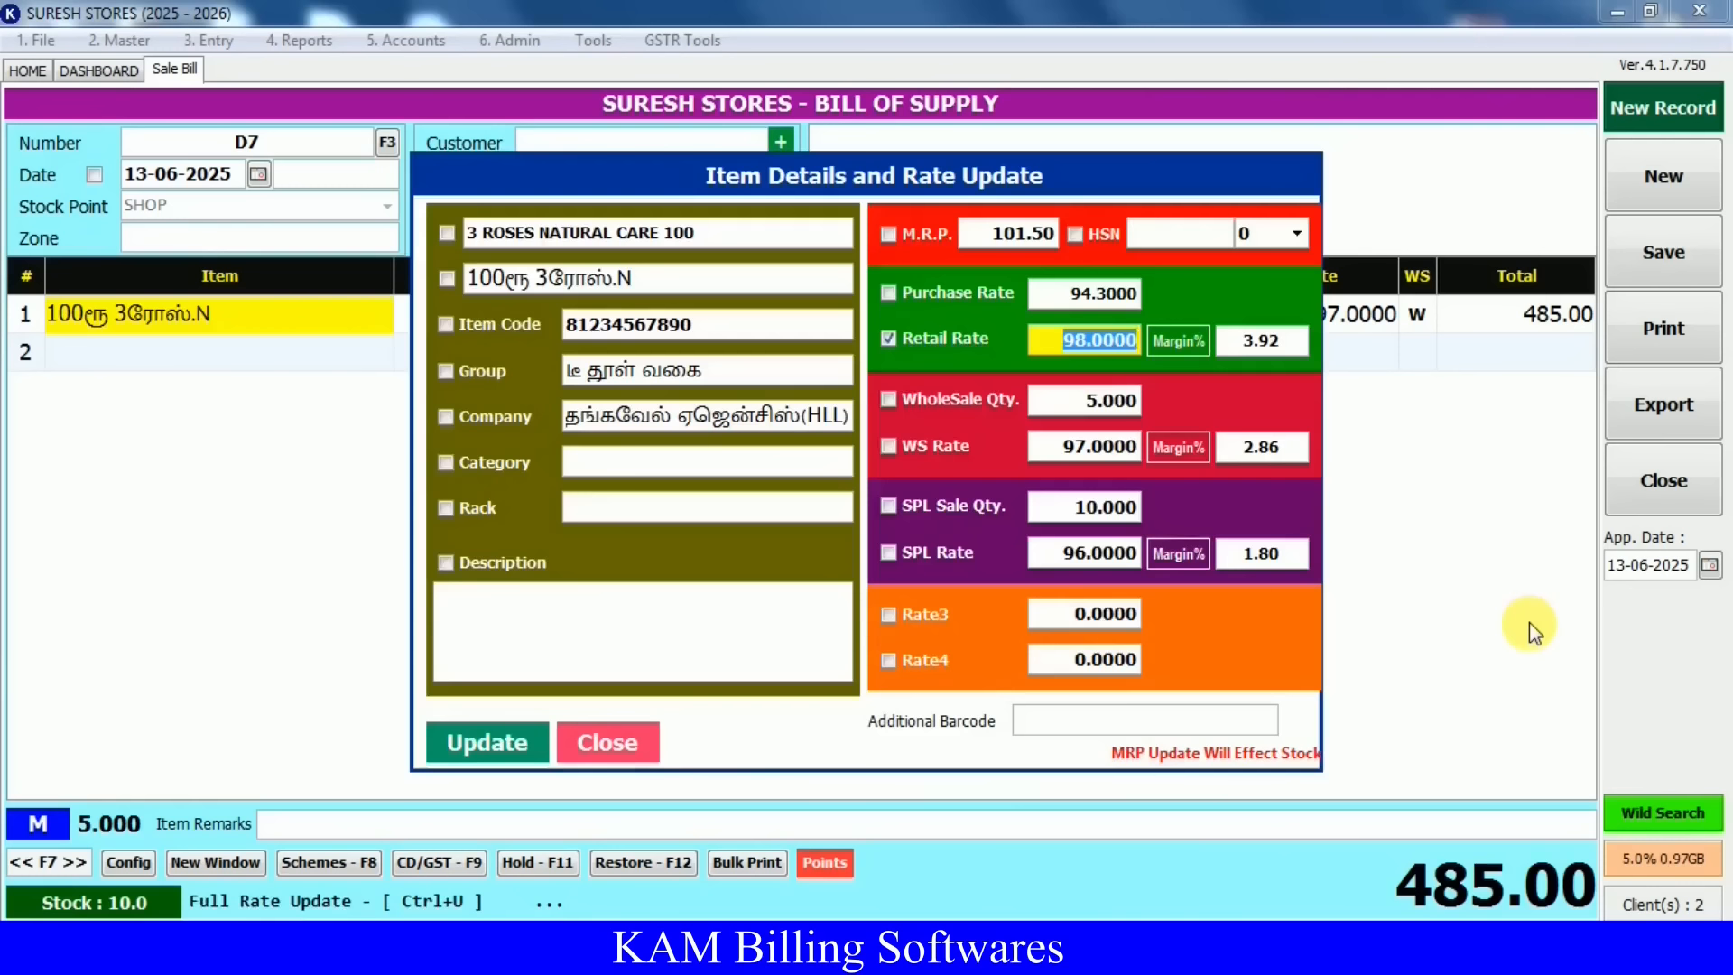
type("97")
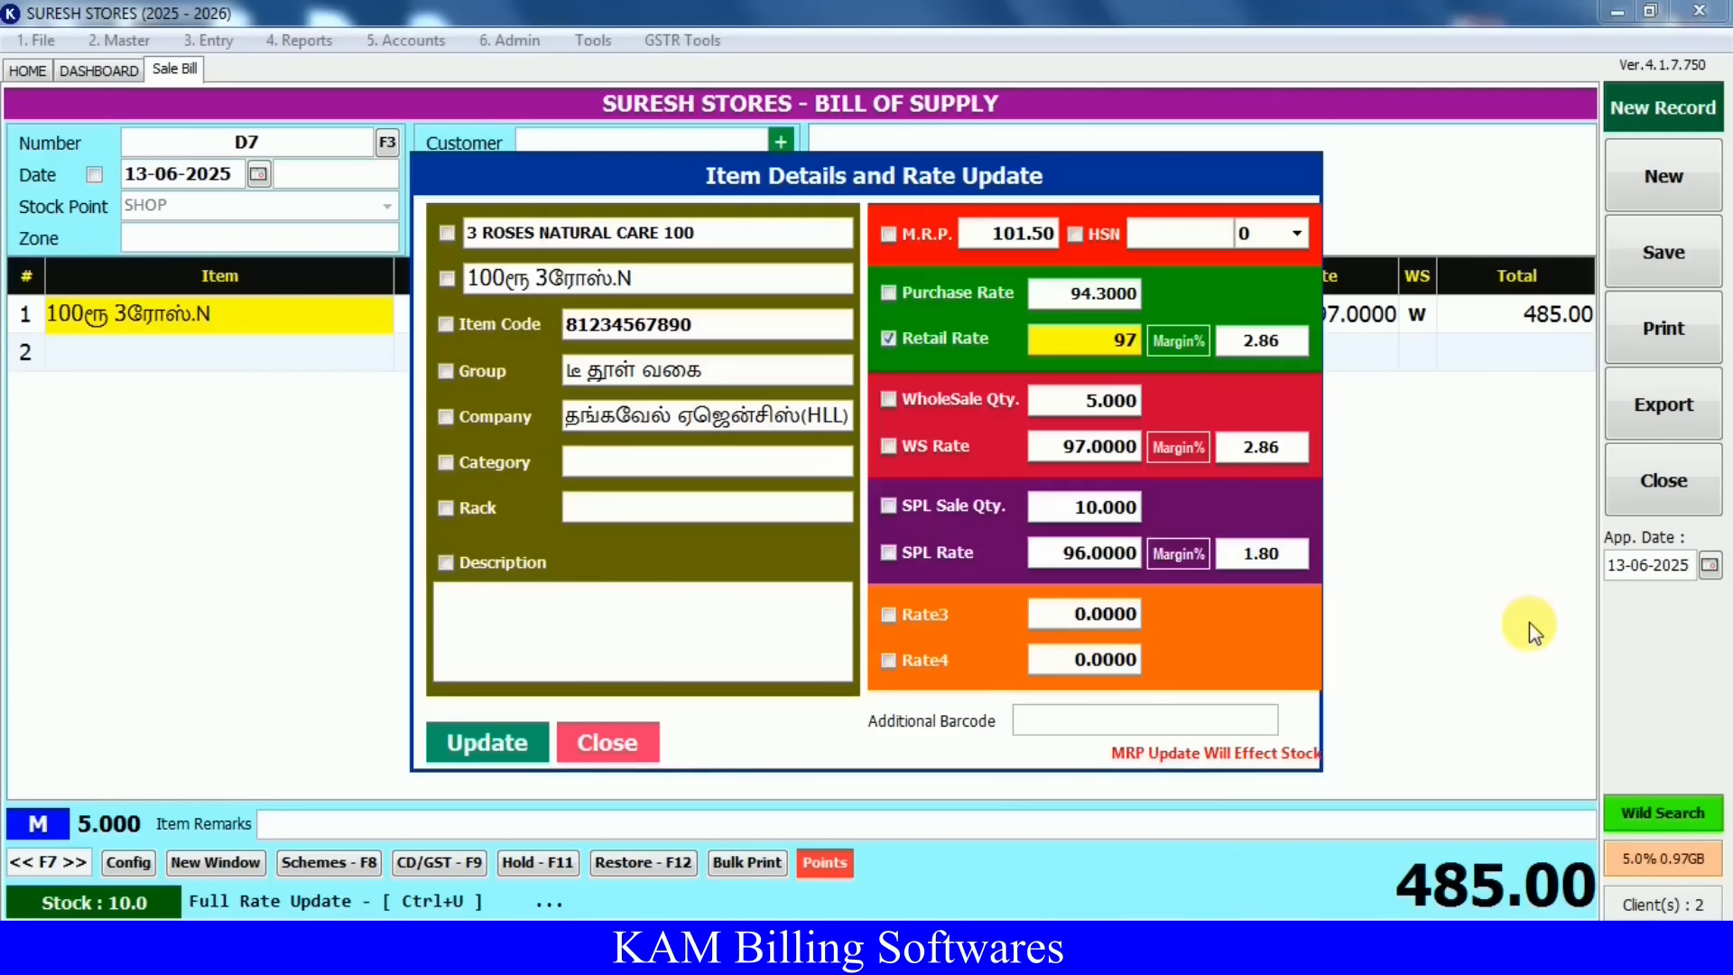
key("Return")
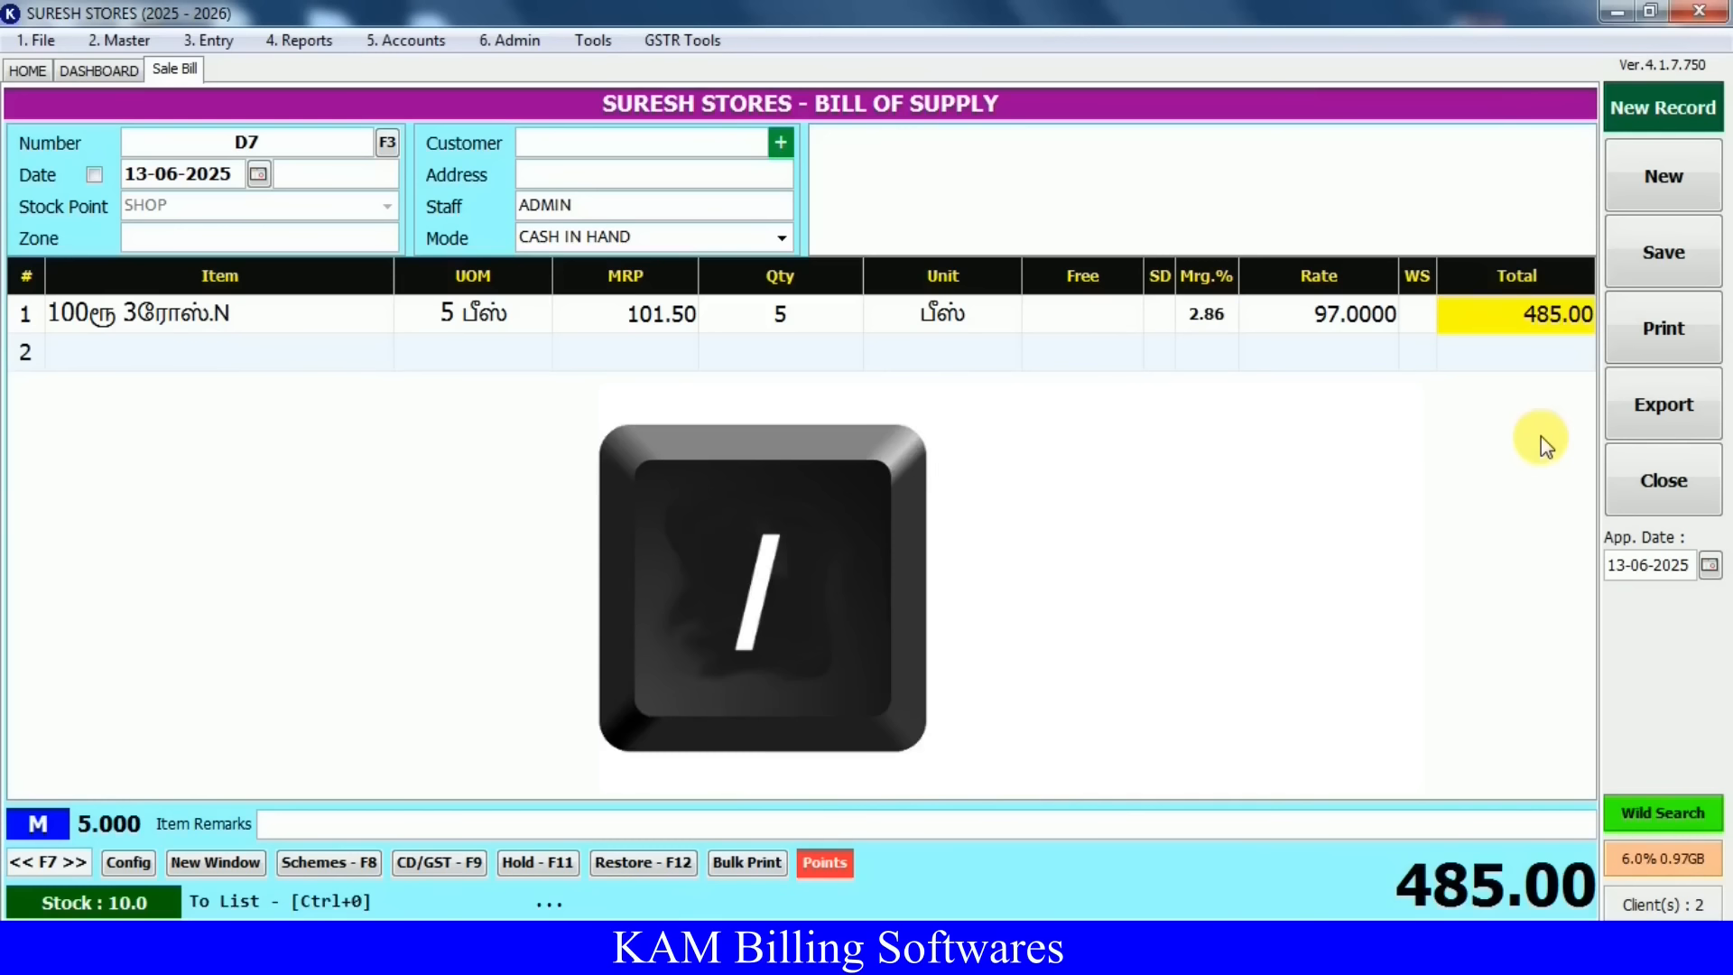
Set the total amount of the 3 ROSES NATURAL CARE 100 line to 486 and move on to the next empty line
key("slash")
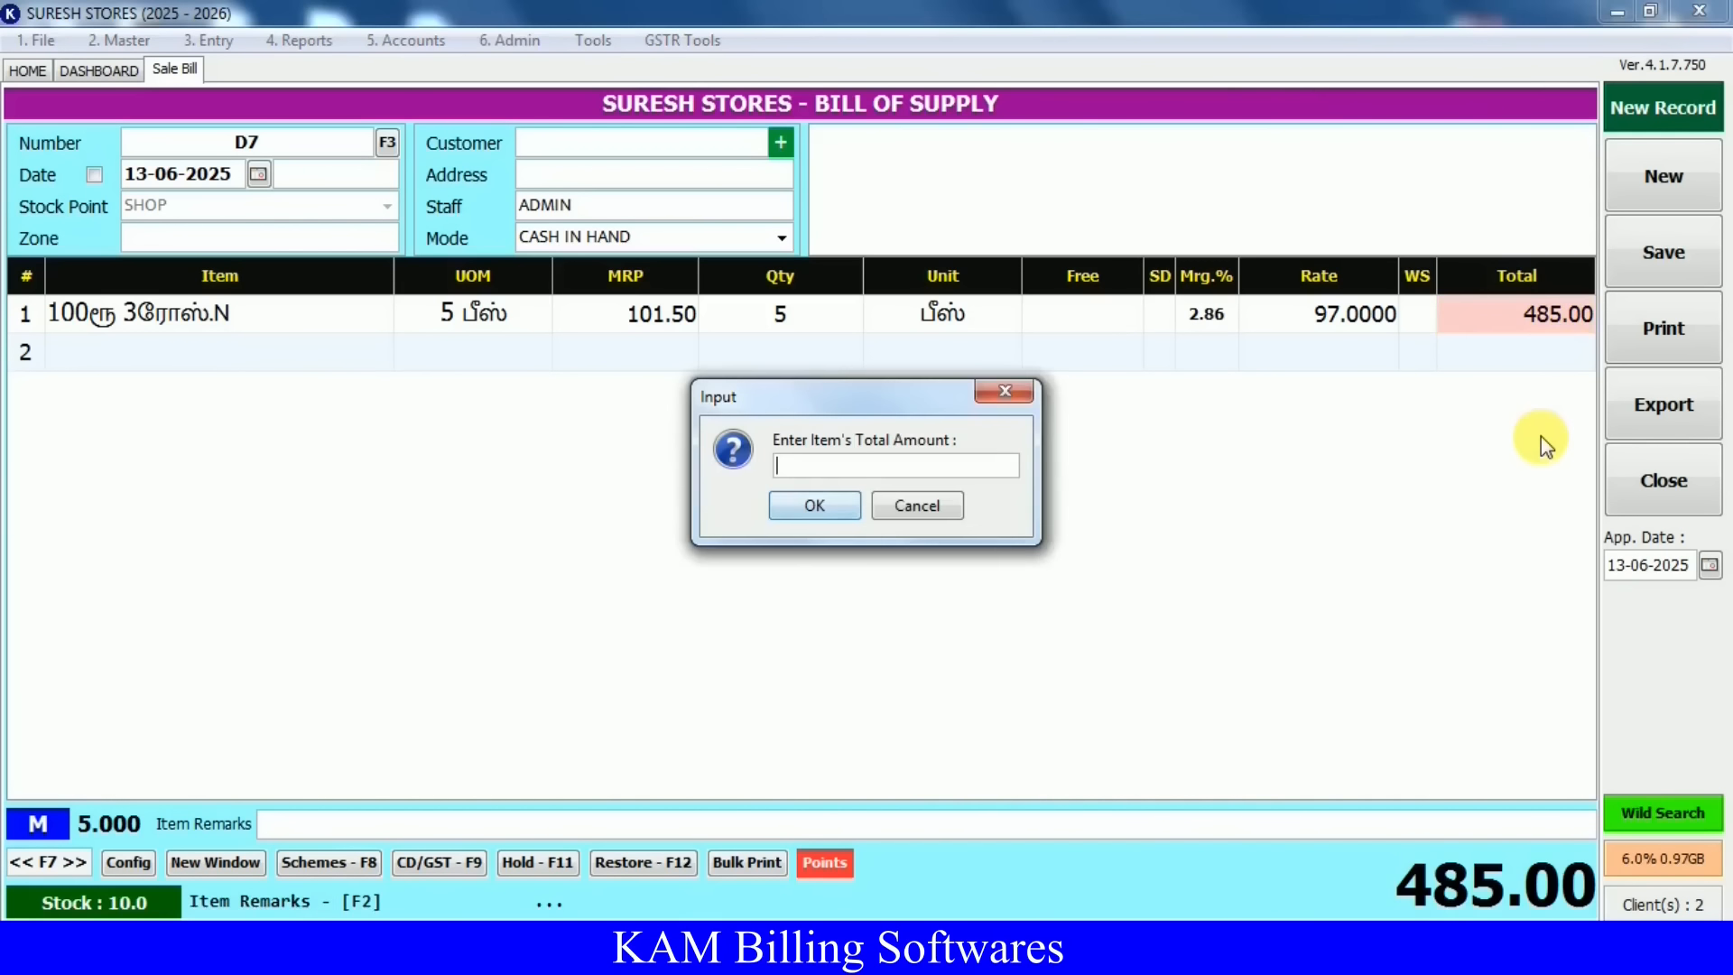
type("486")
key("Return")
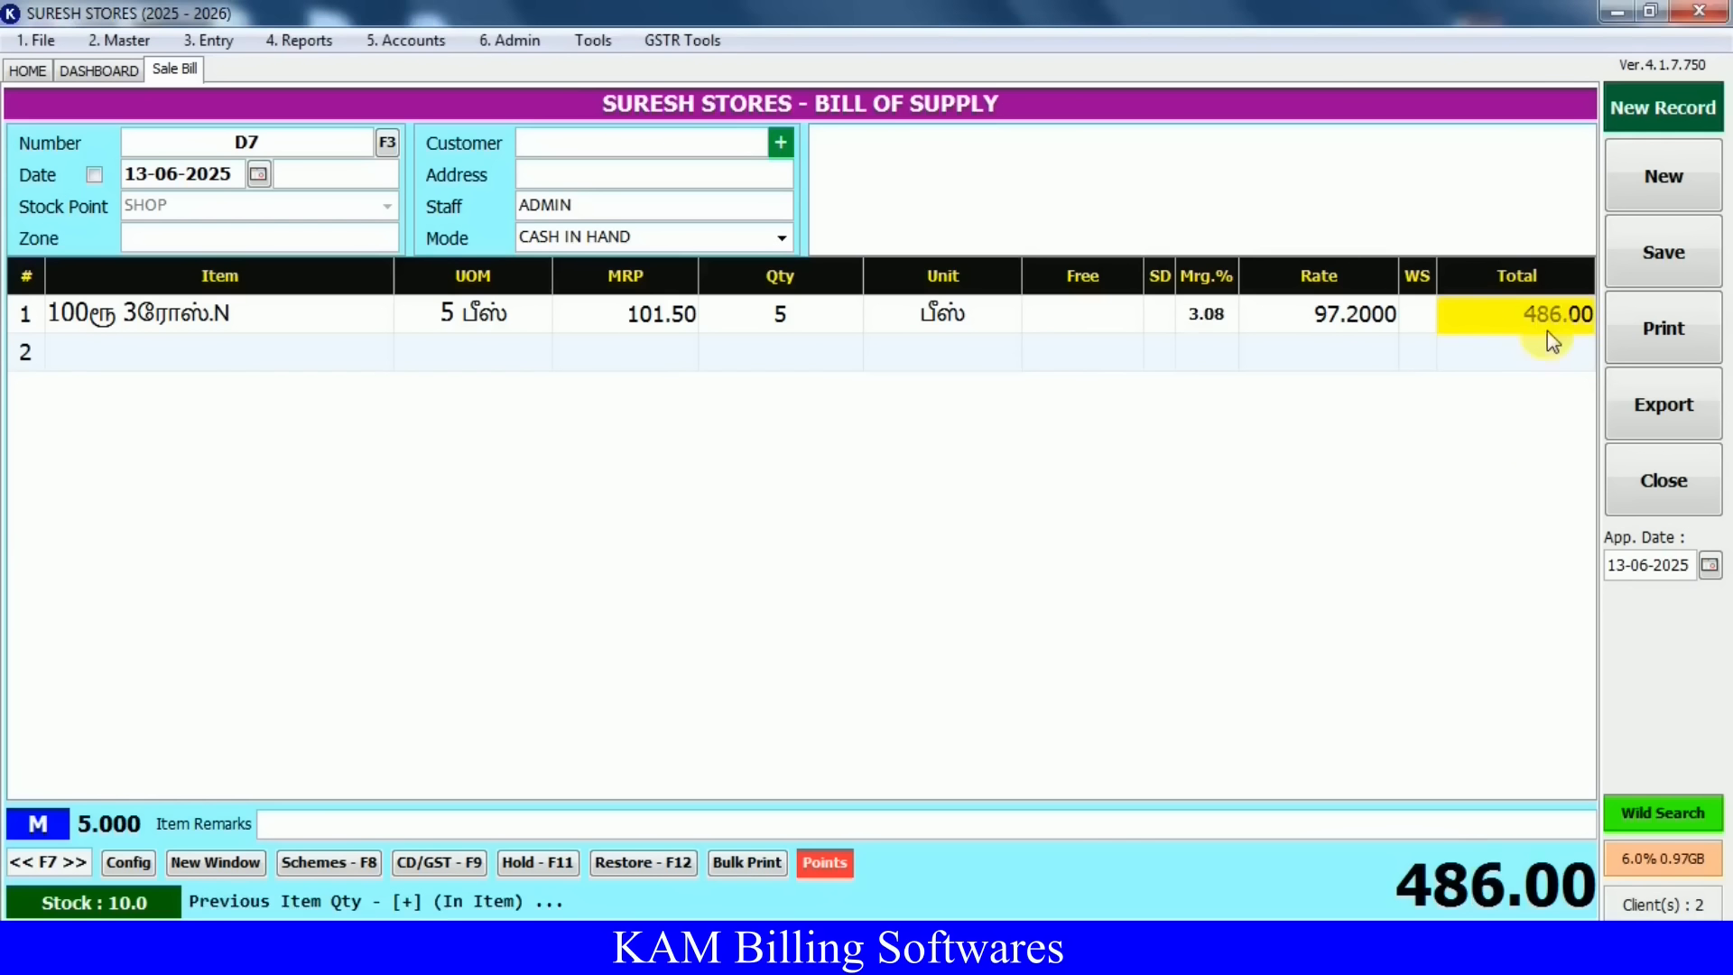
left_click(1362, 325)
key("Return")
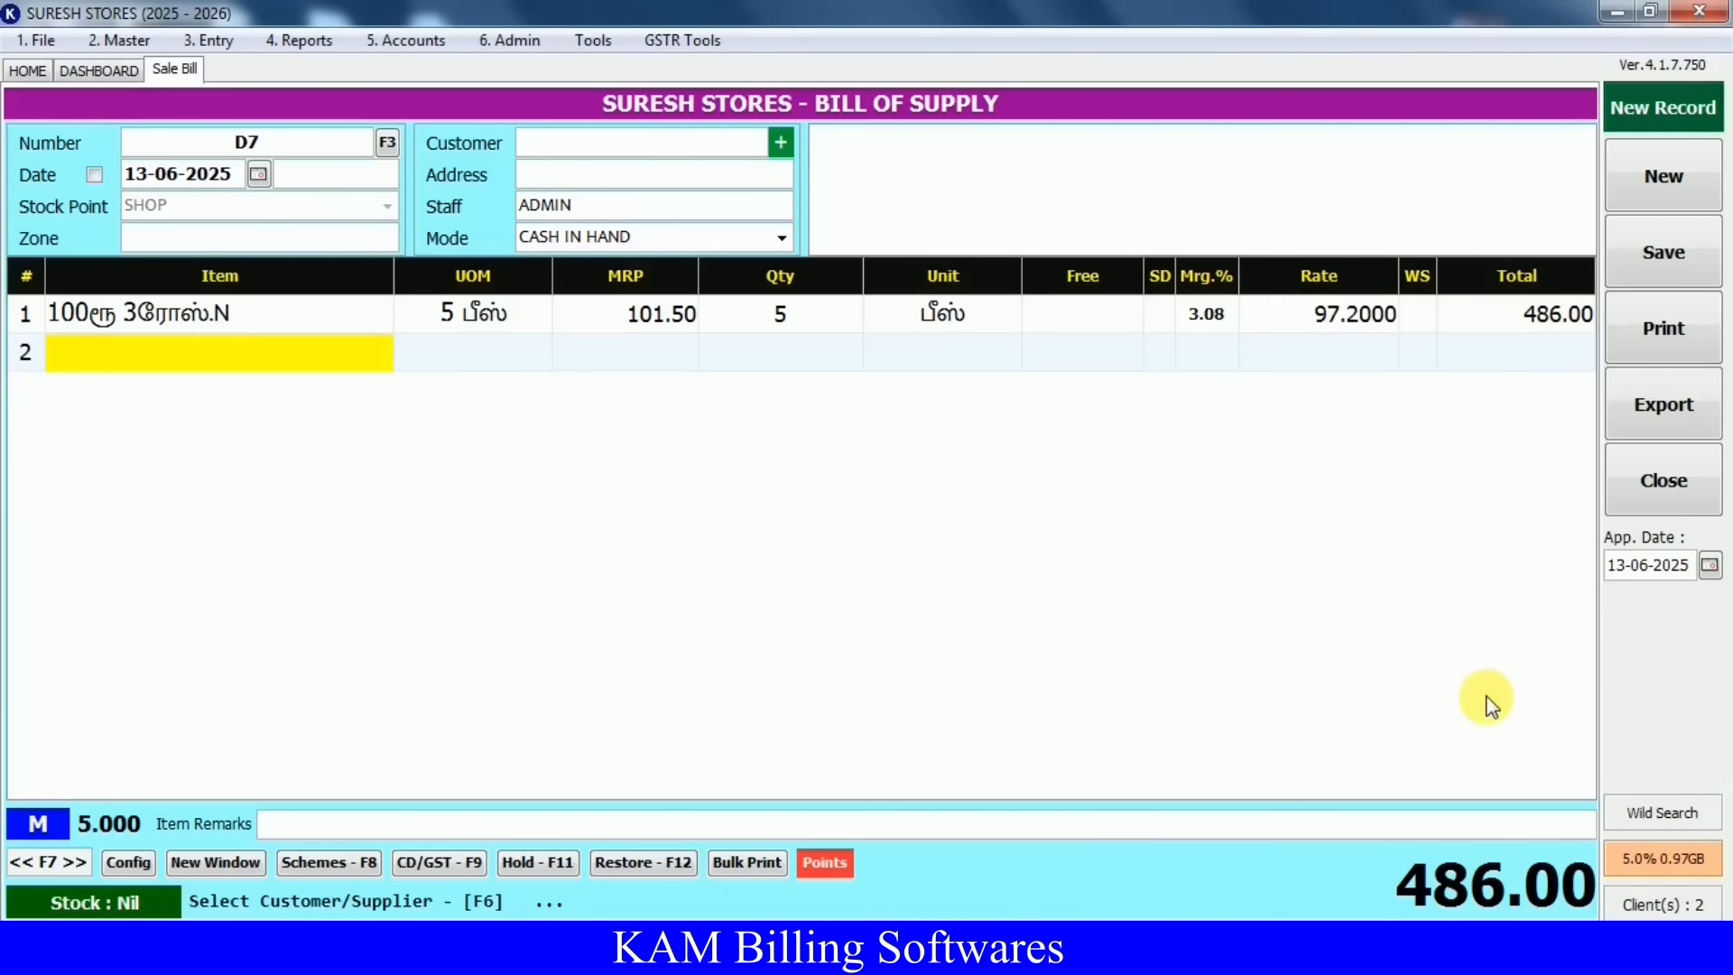
Add 75ரூ H&Sசாம்பு with quantity 2, 150ரூ பாரோல் with quantity 3 and udahaya krishna ghee 200g with quantity 2
type("2")
key("Return")
key("Return")
type("3")
key("Return")
type("U")
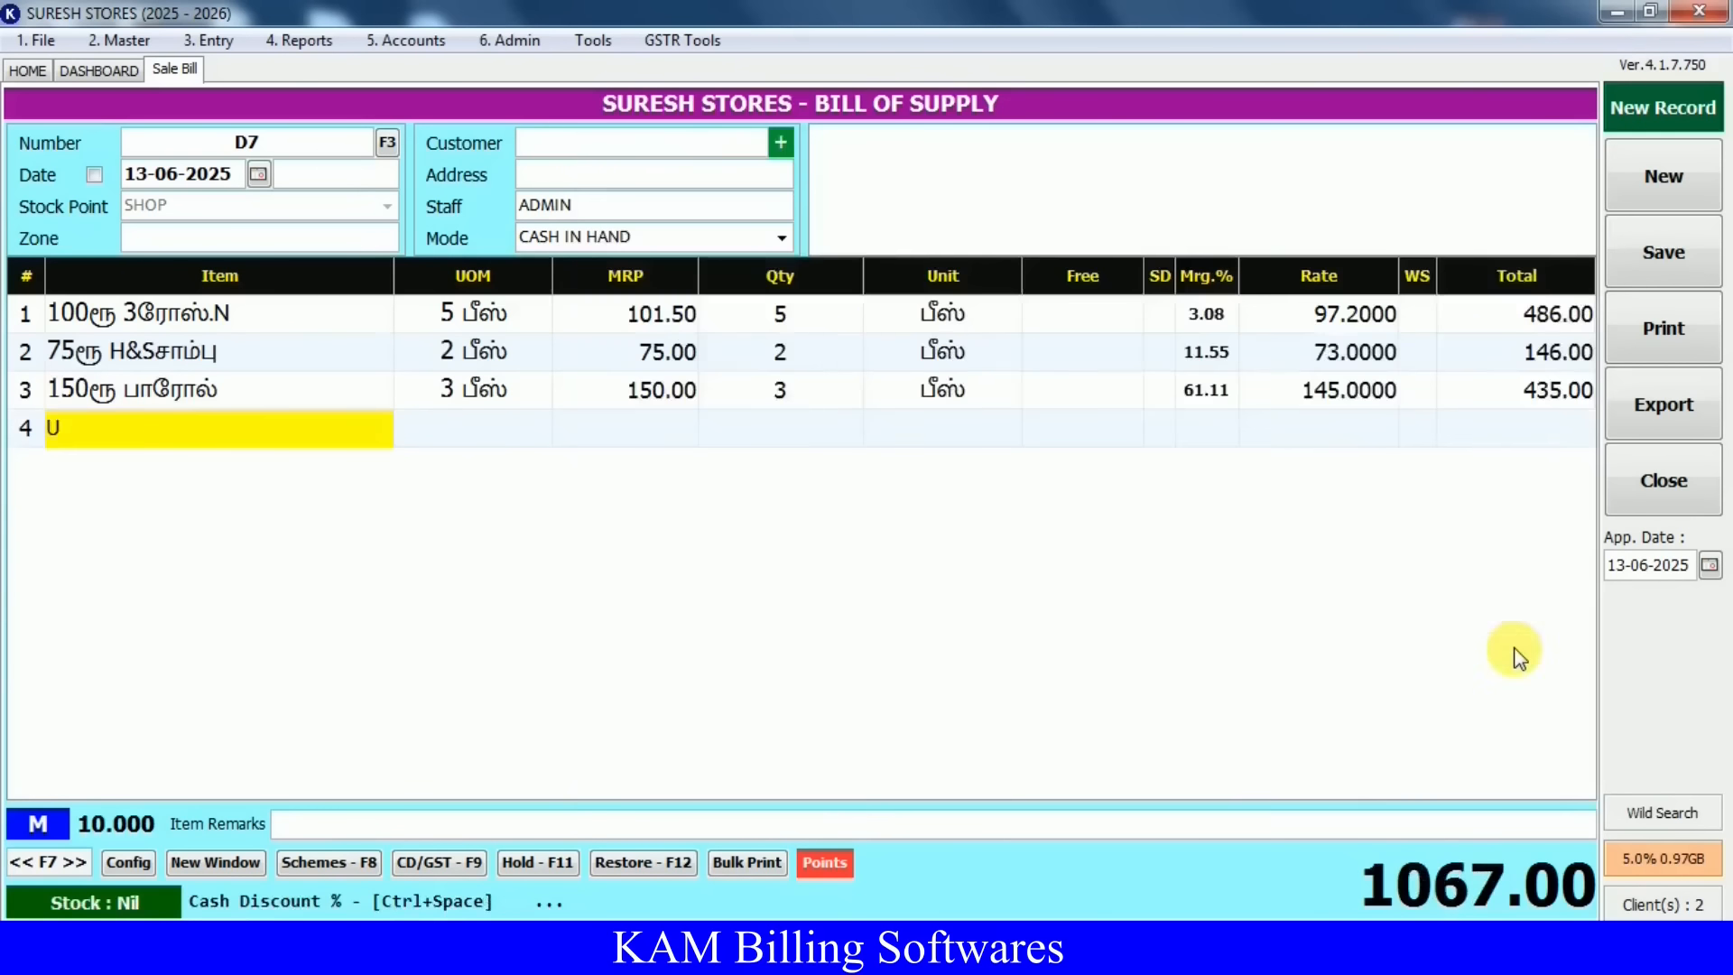
key("Return")
type("2")
key("Return")
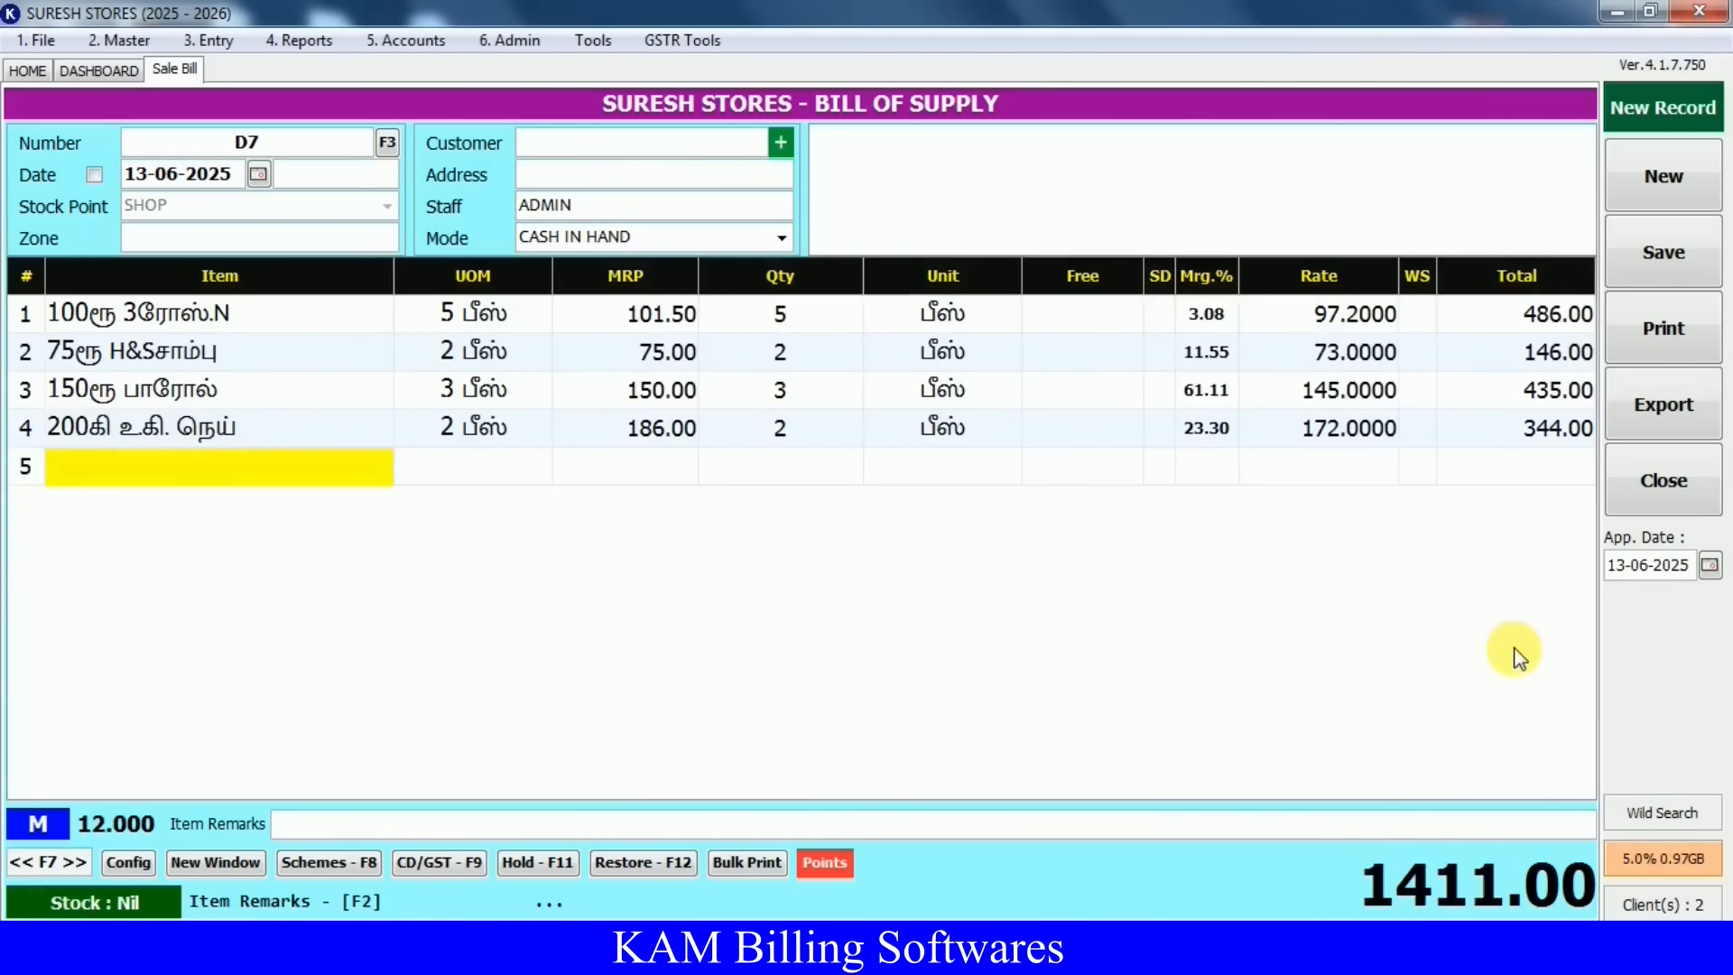
Delete the 150ரூ பாரோல் line from the bill and confirm the deletion
key("Up")
key("Up")
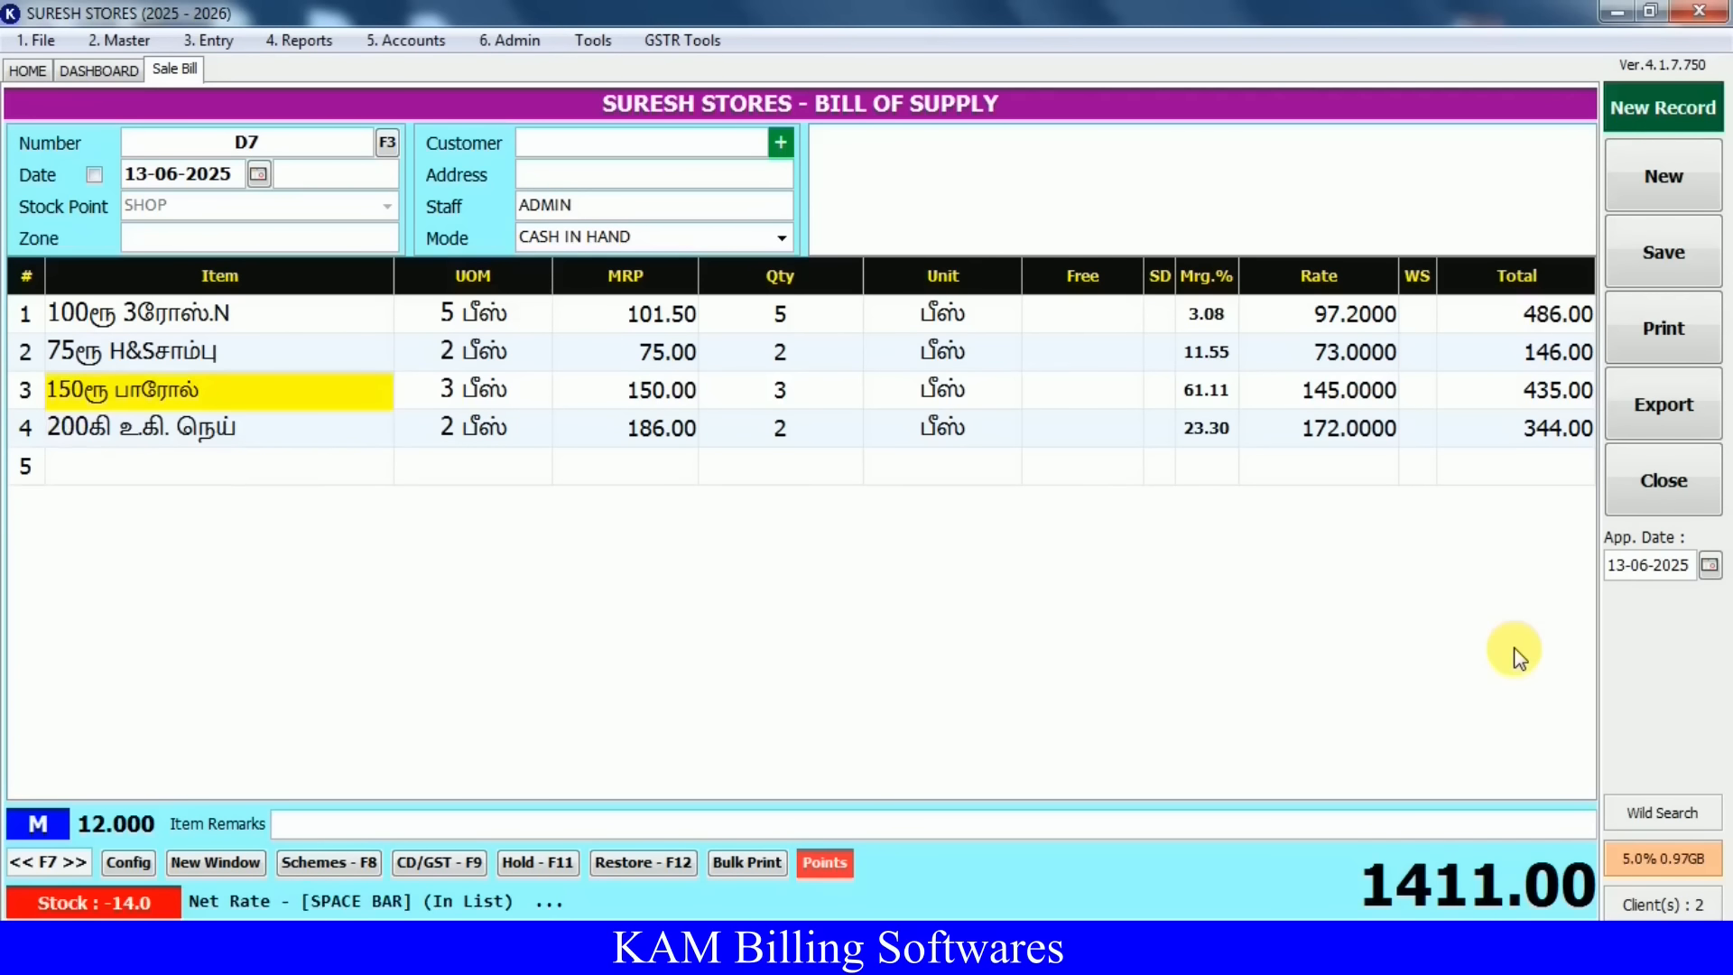
key("Delete")
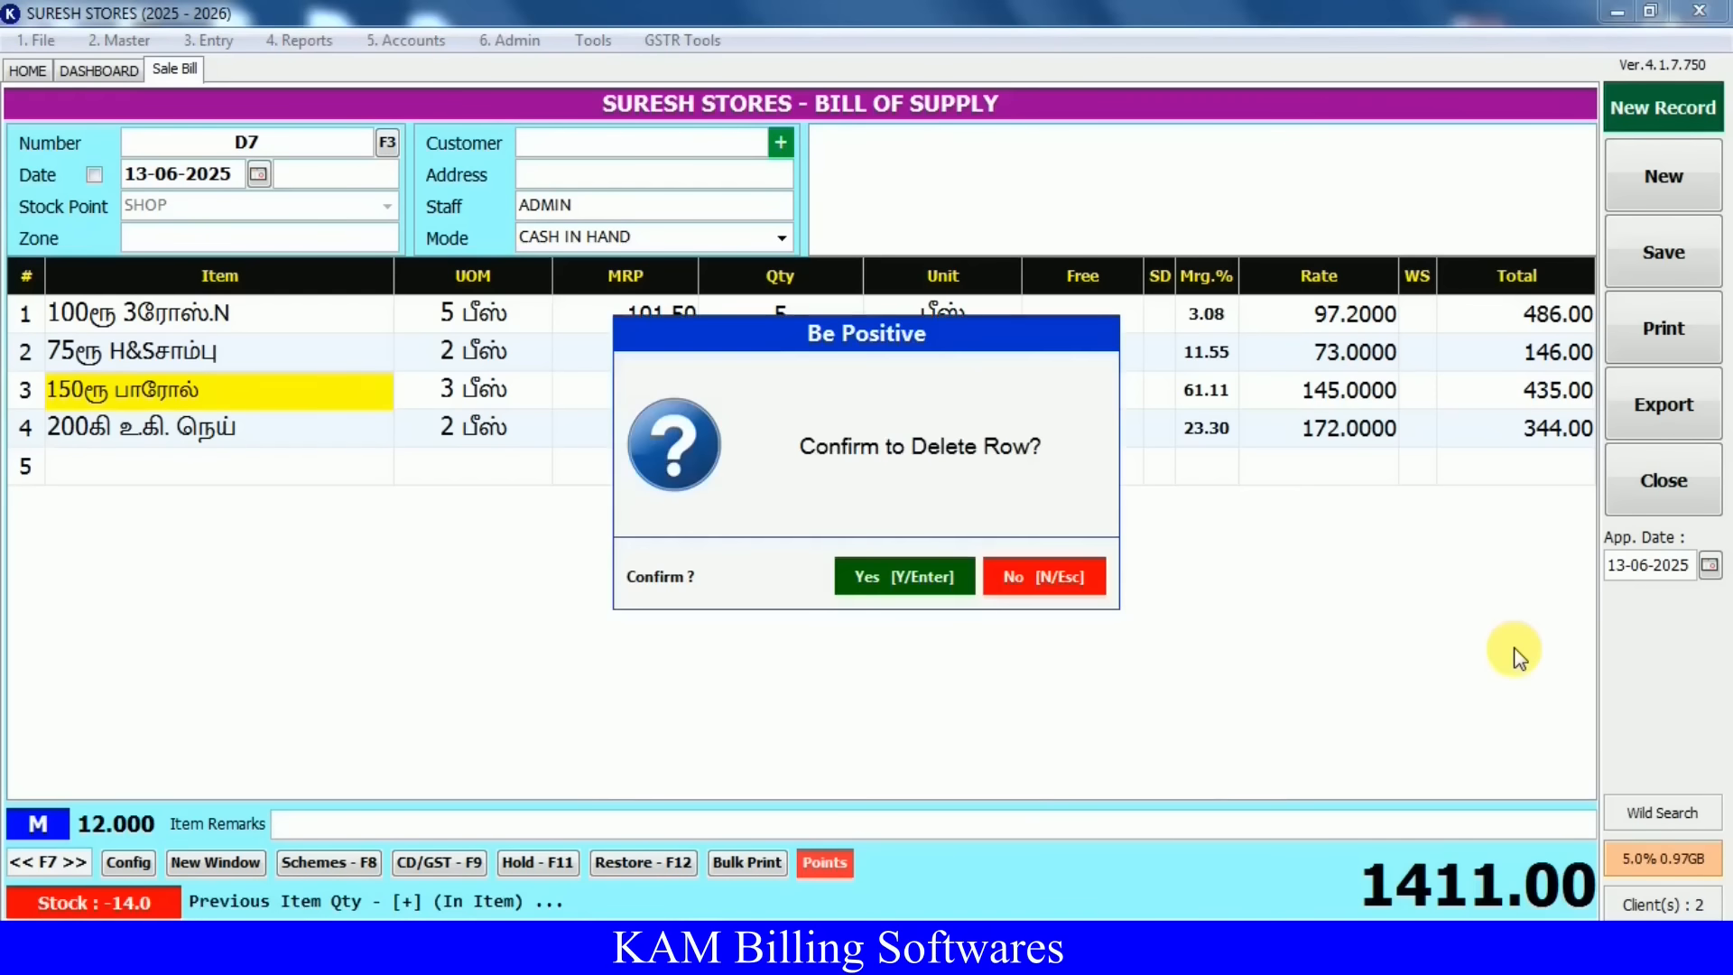
key("Return")
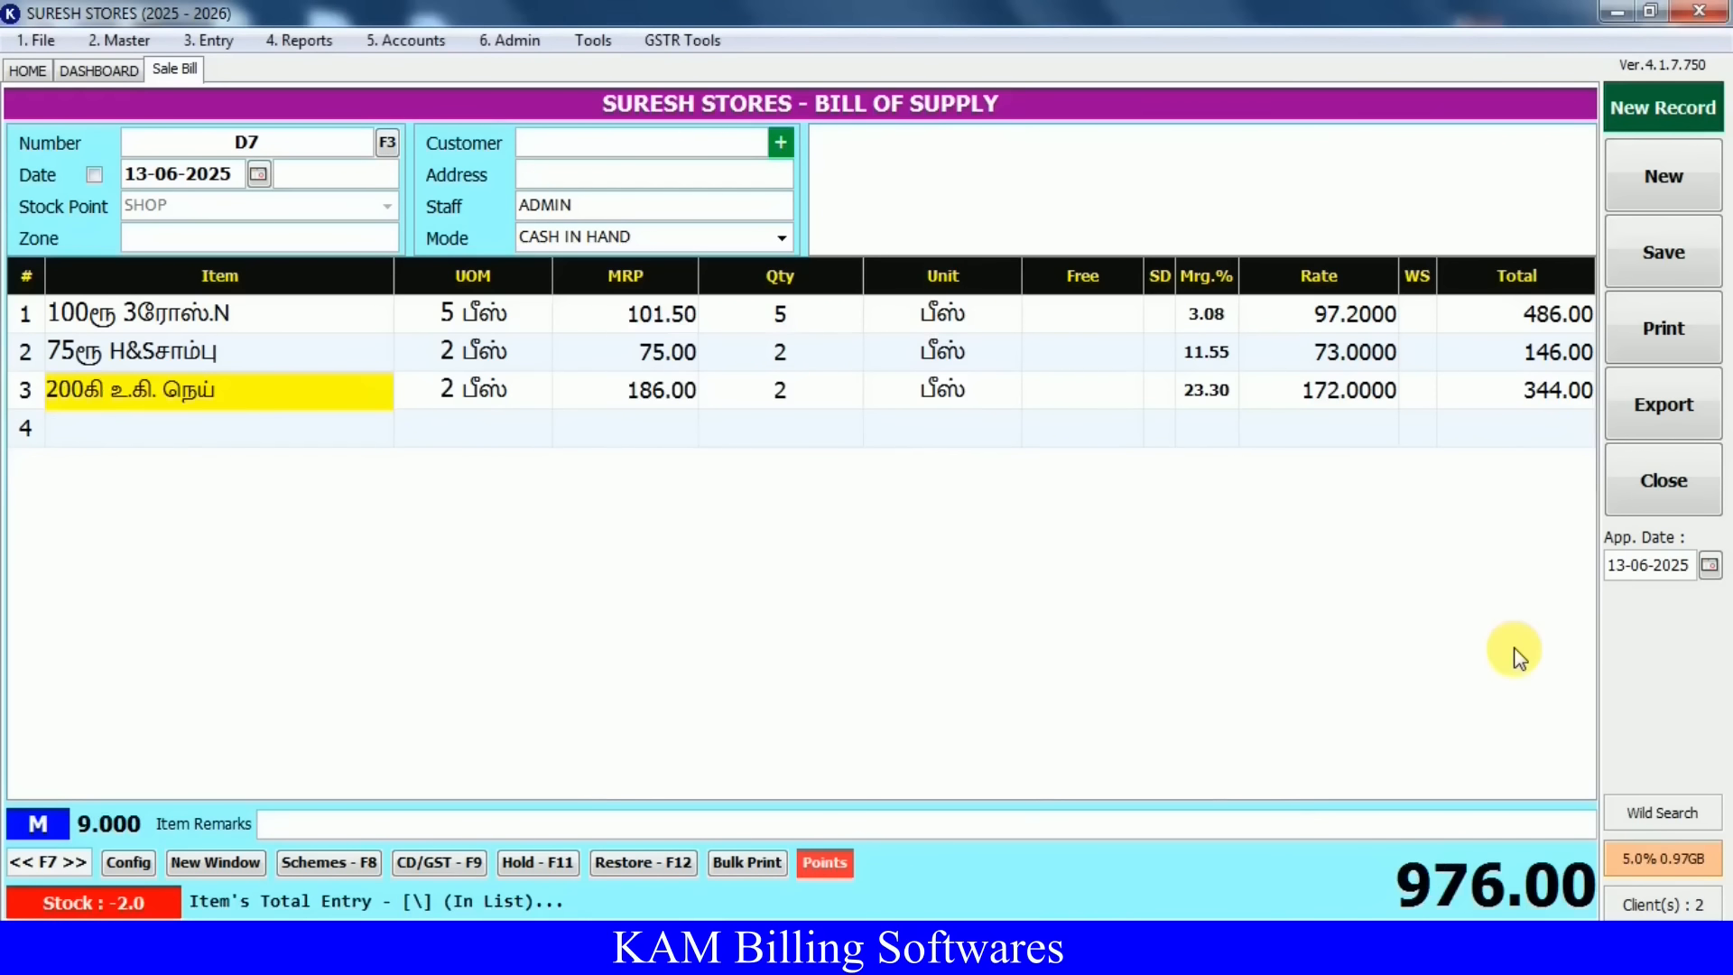
Insert a row at line 2, where 75ரூ H&Sசாம்பு stands, and enter Jaguar Spray there with quantity 3
key("Up")
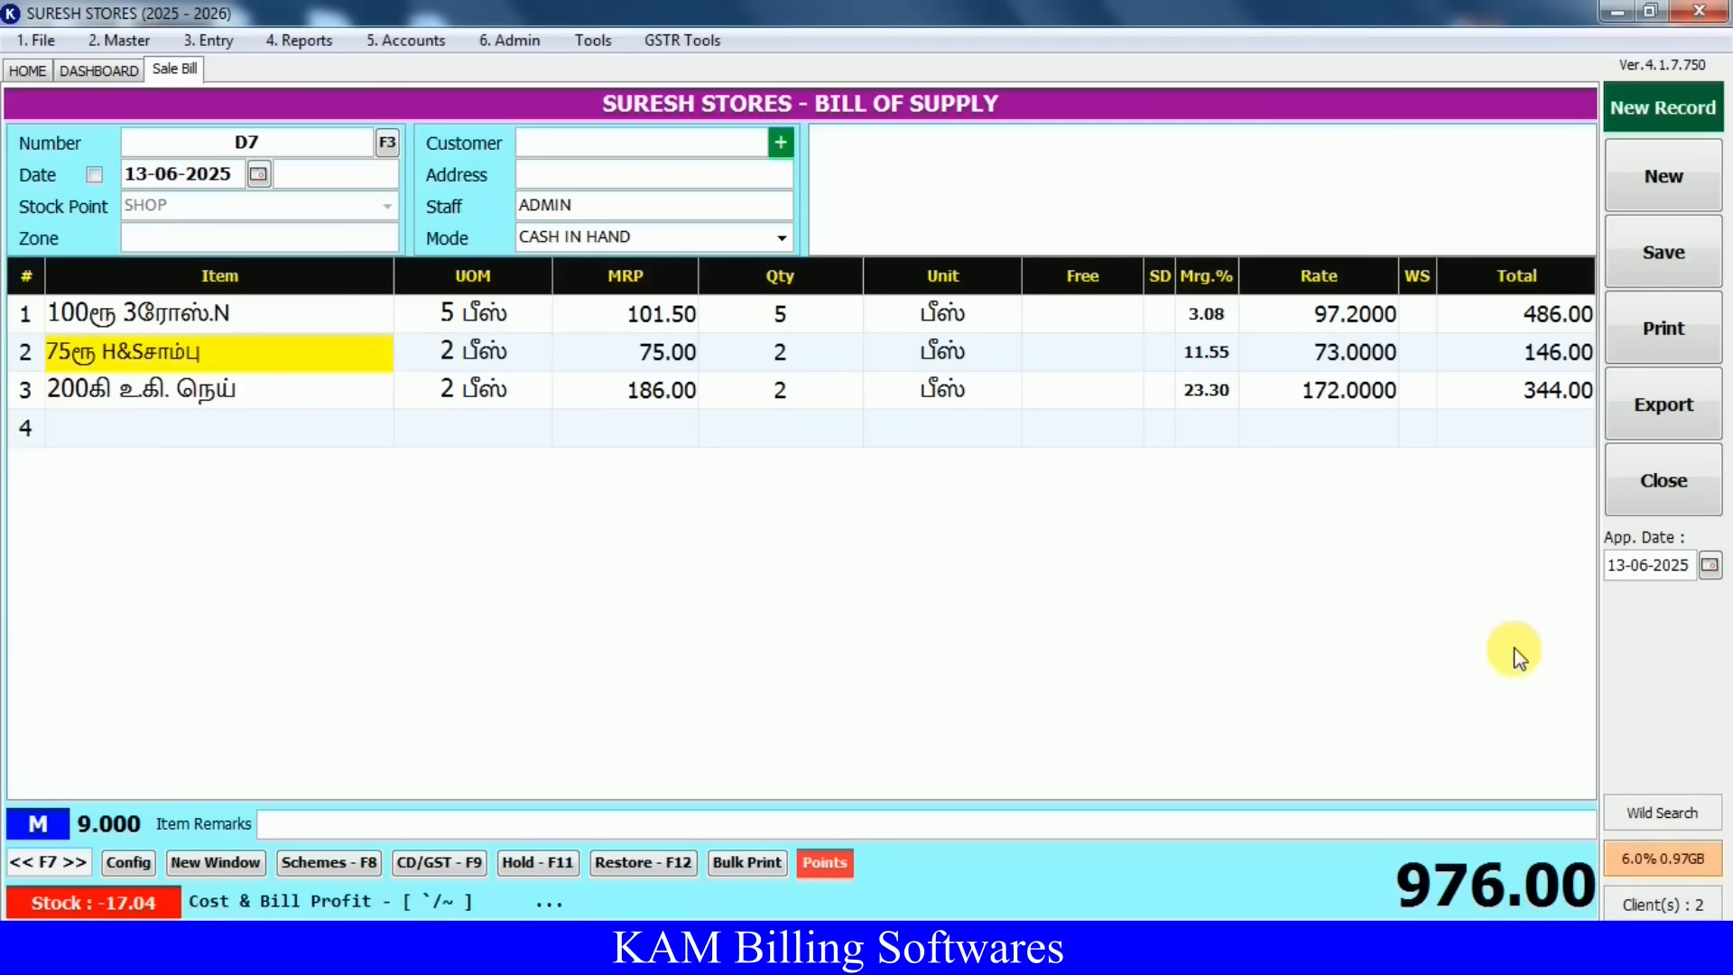
key("Insert")
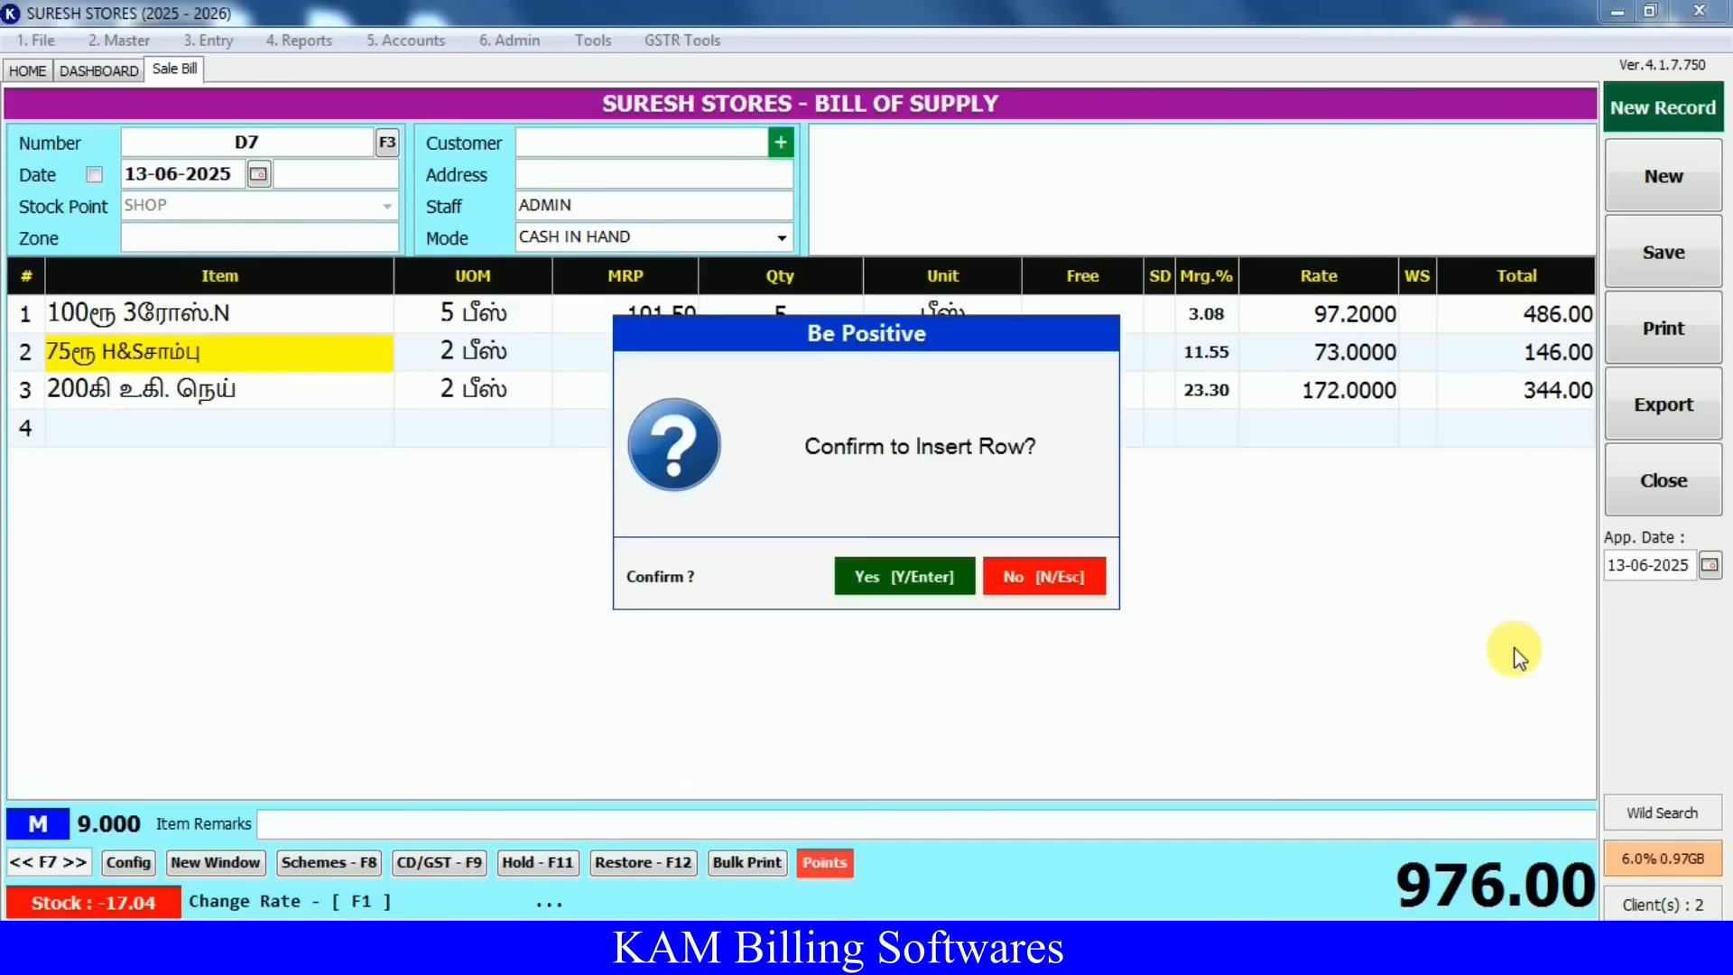
key("Return")
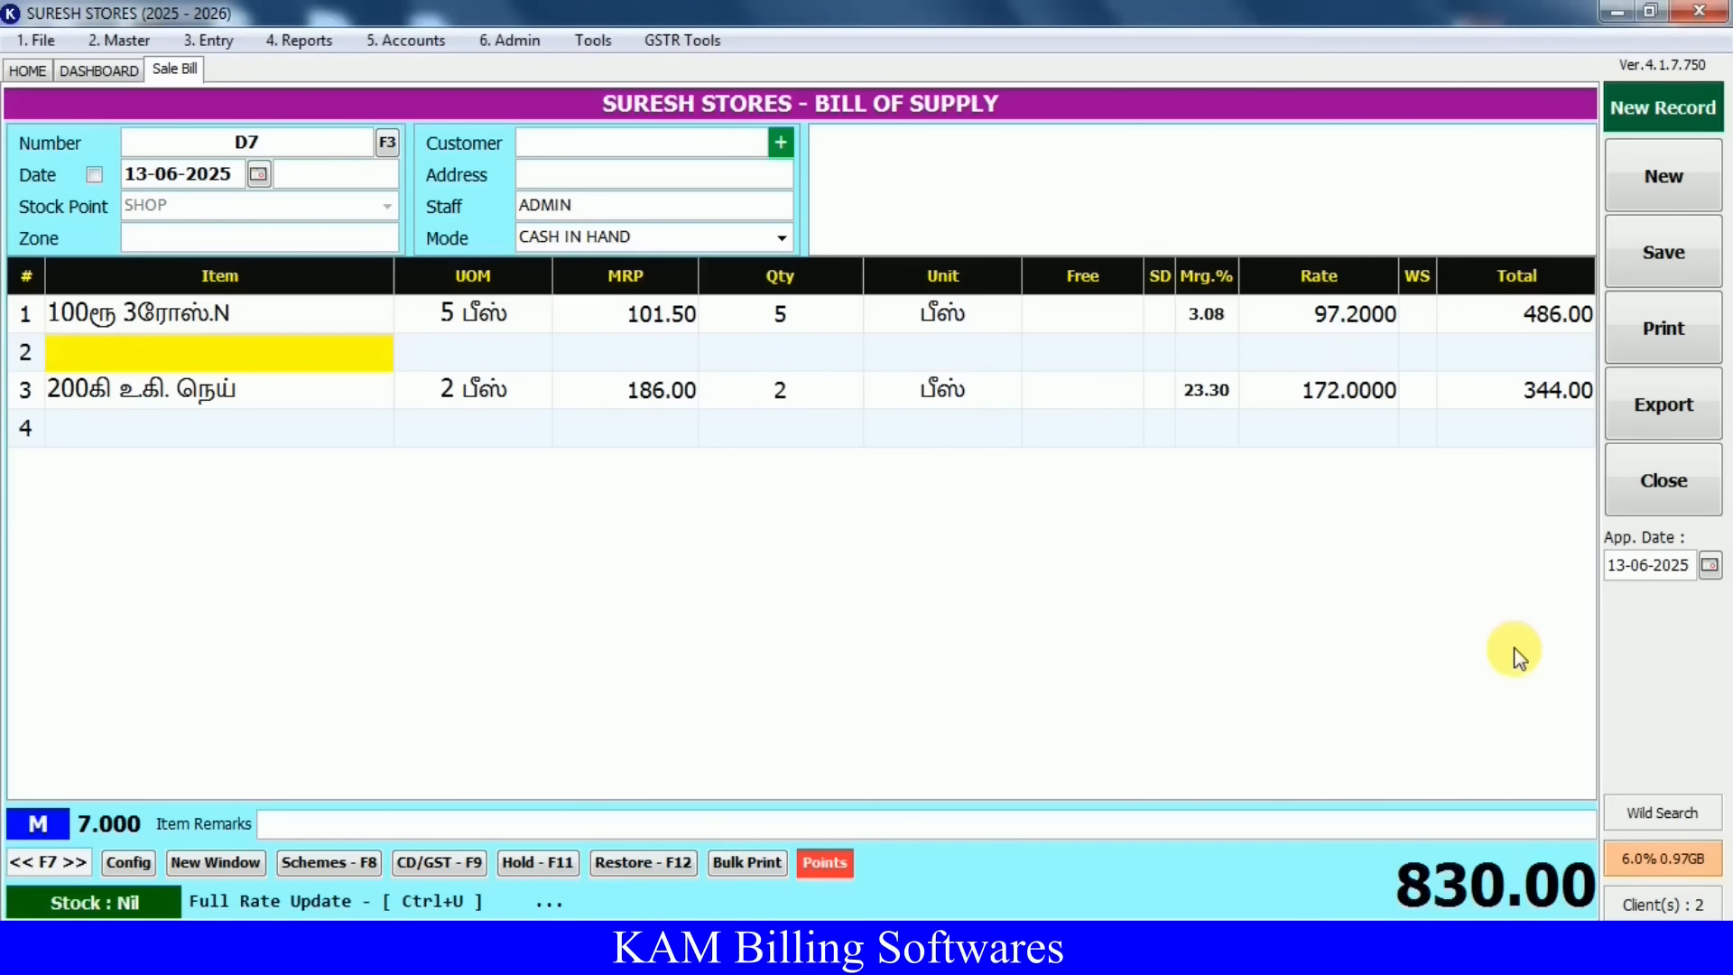
type("ja")
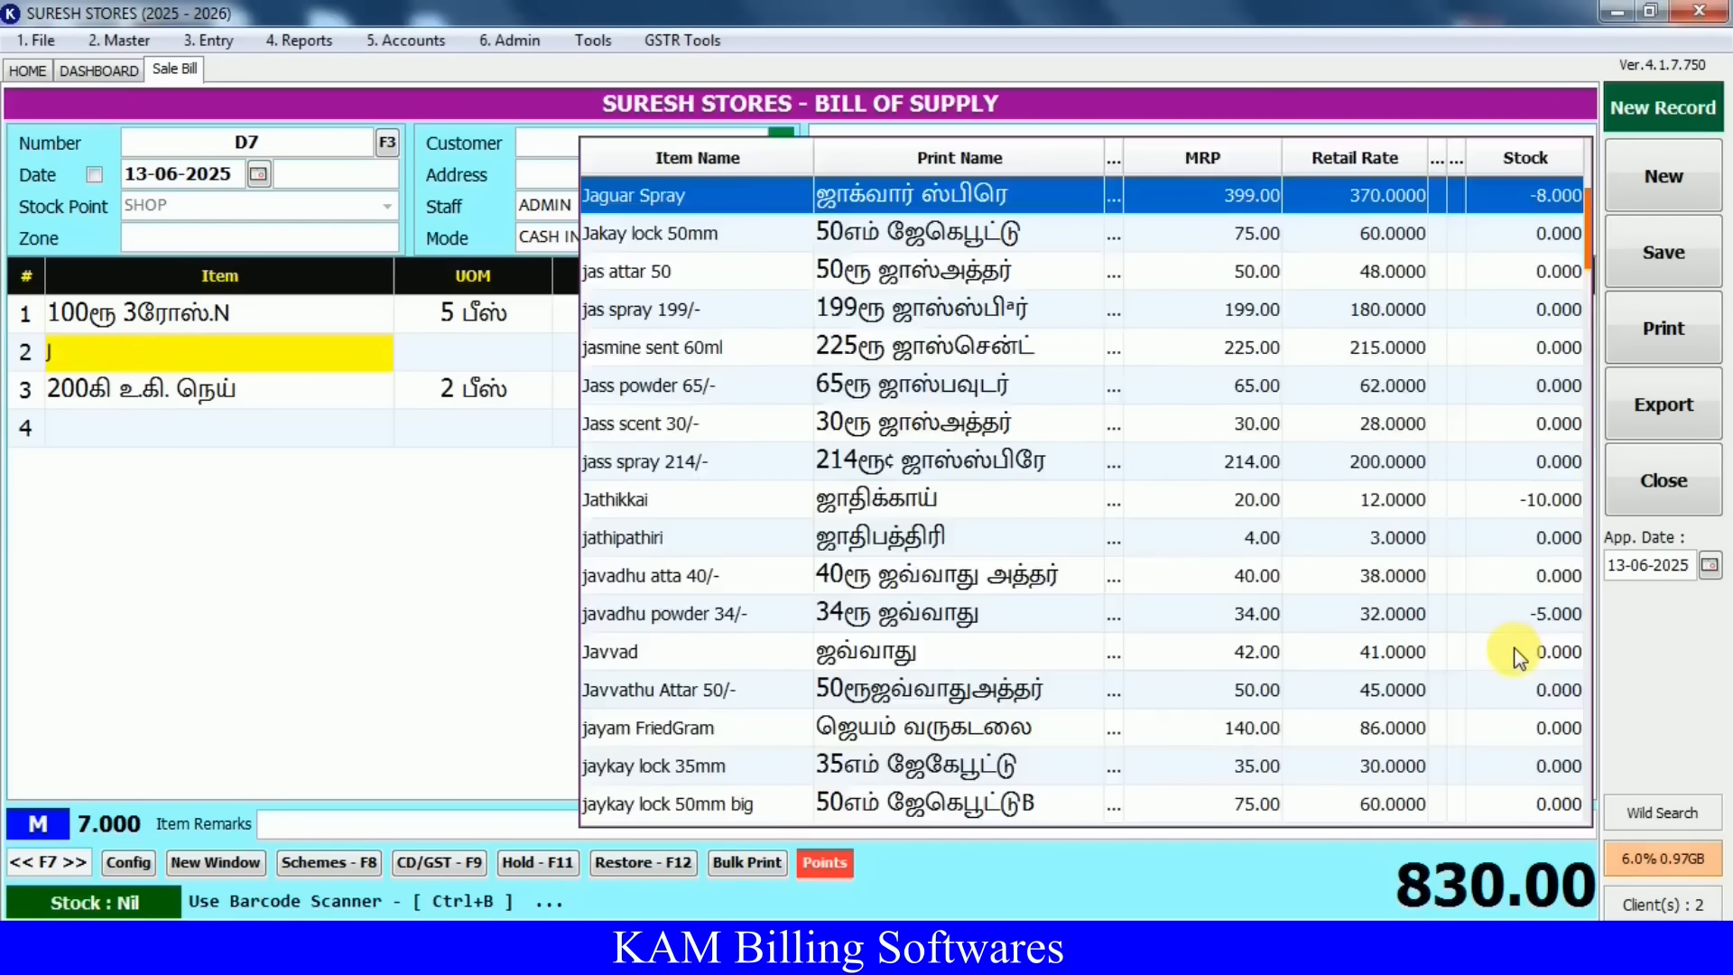
key("Return")
type("3")
key("Return")
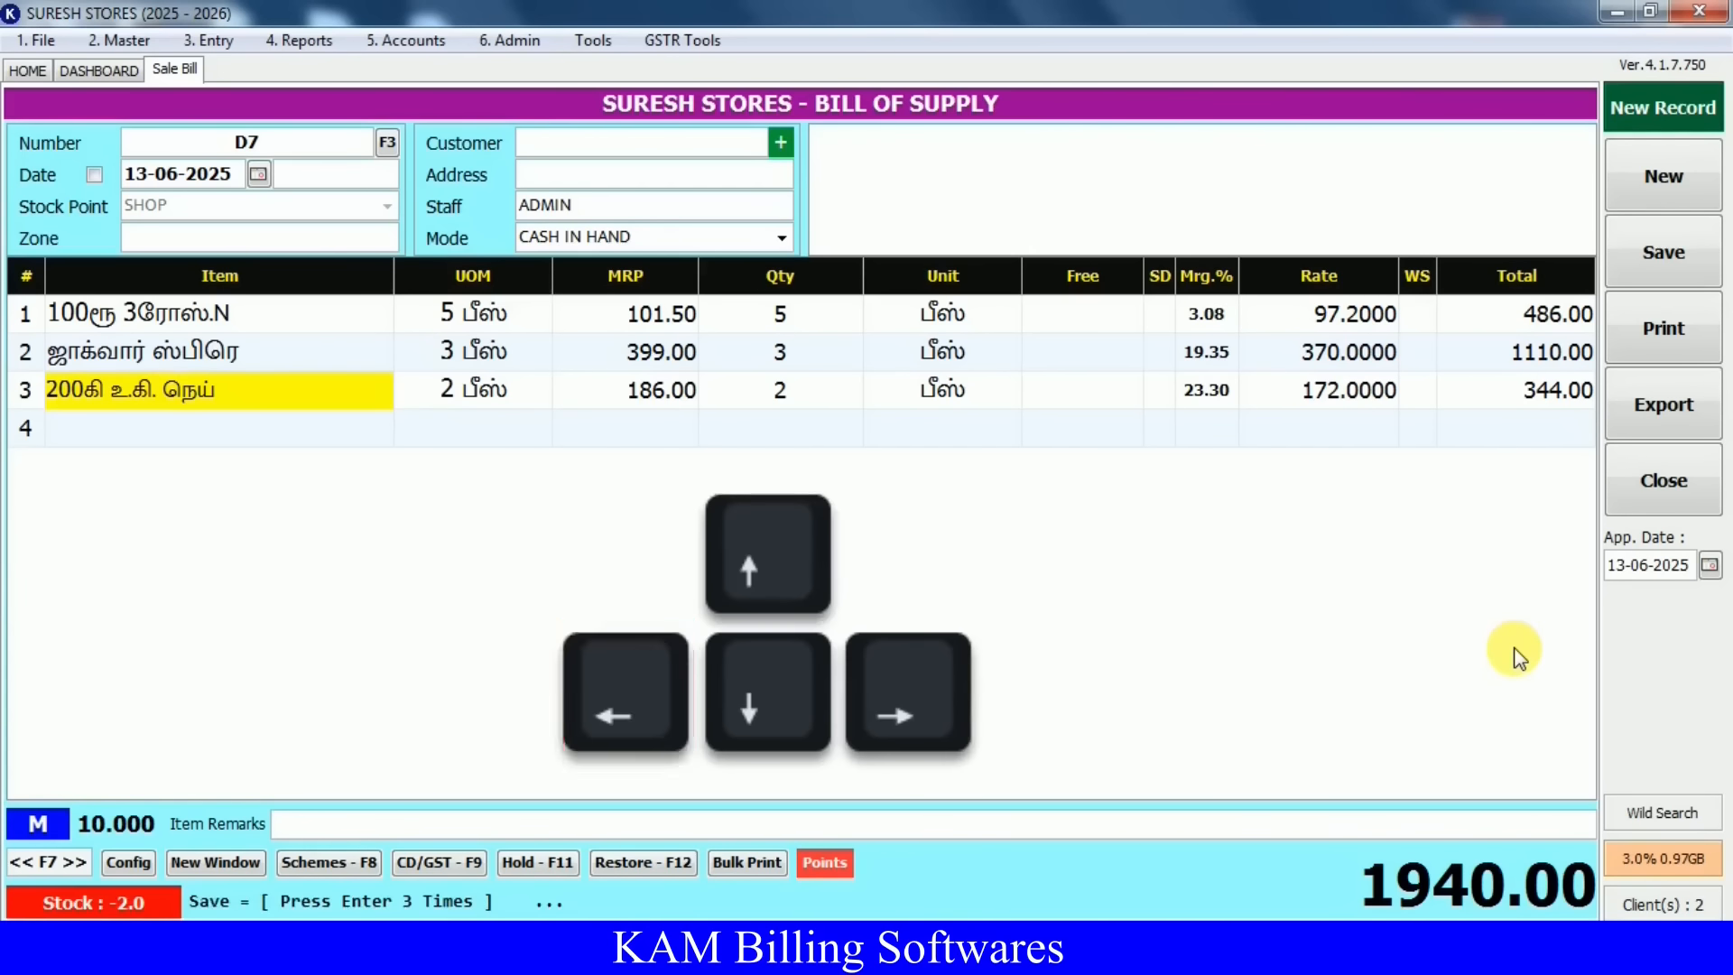
Insert a row above the udahaya krishna ghee 200g line and enter T.T.asafoetide powder with quantity 4
key("Left")
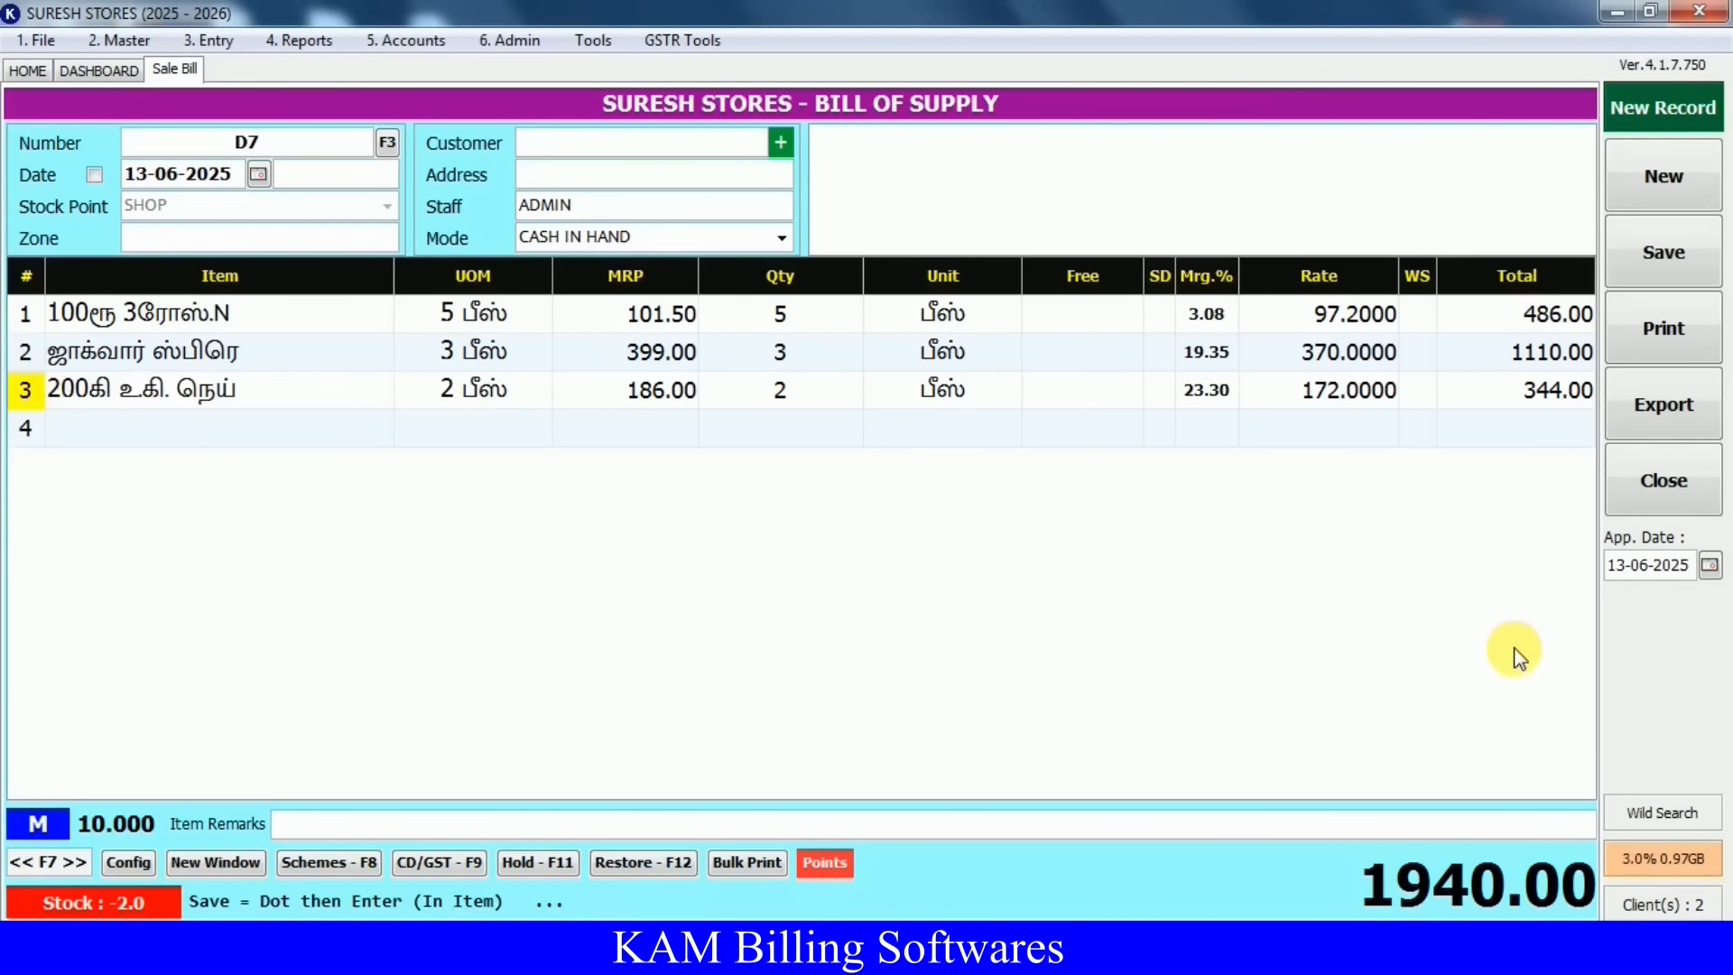
key("Insert")
type("T")
key("Down")
key("Down")
key("Return")
type("4")
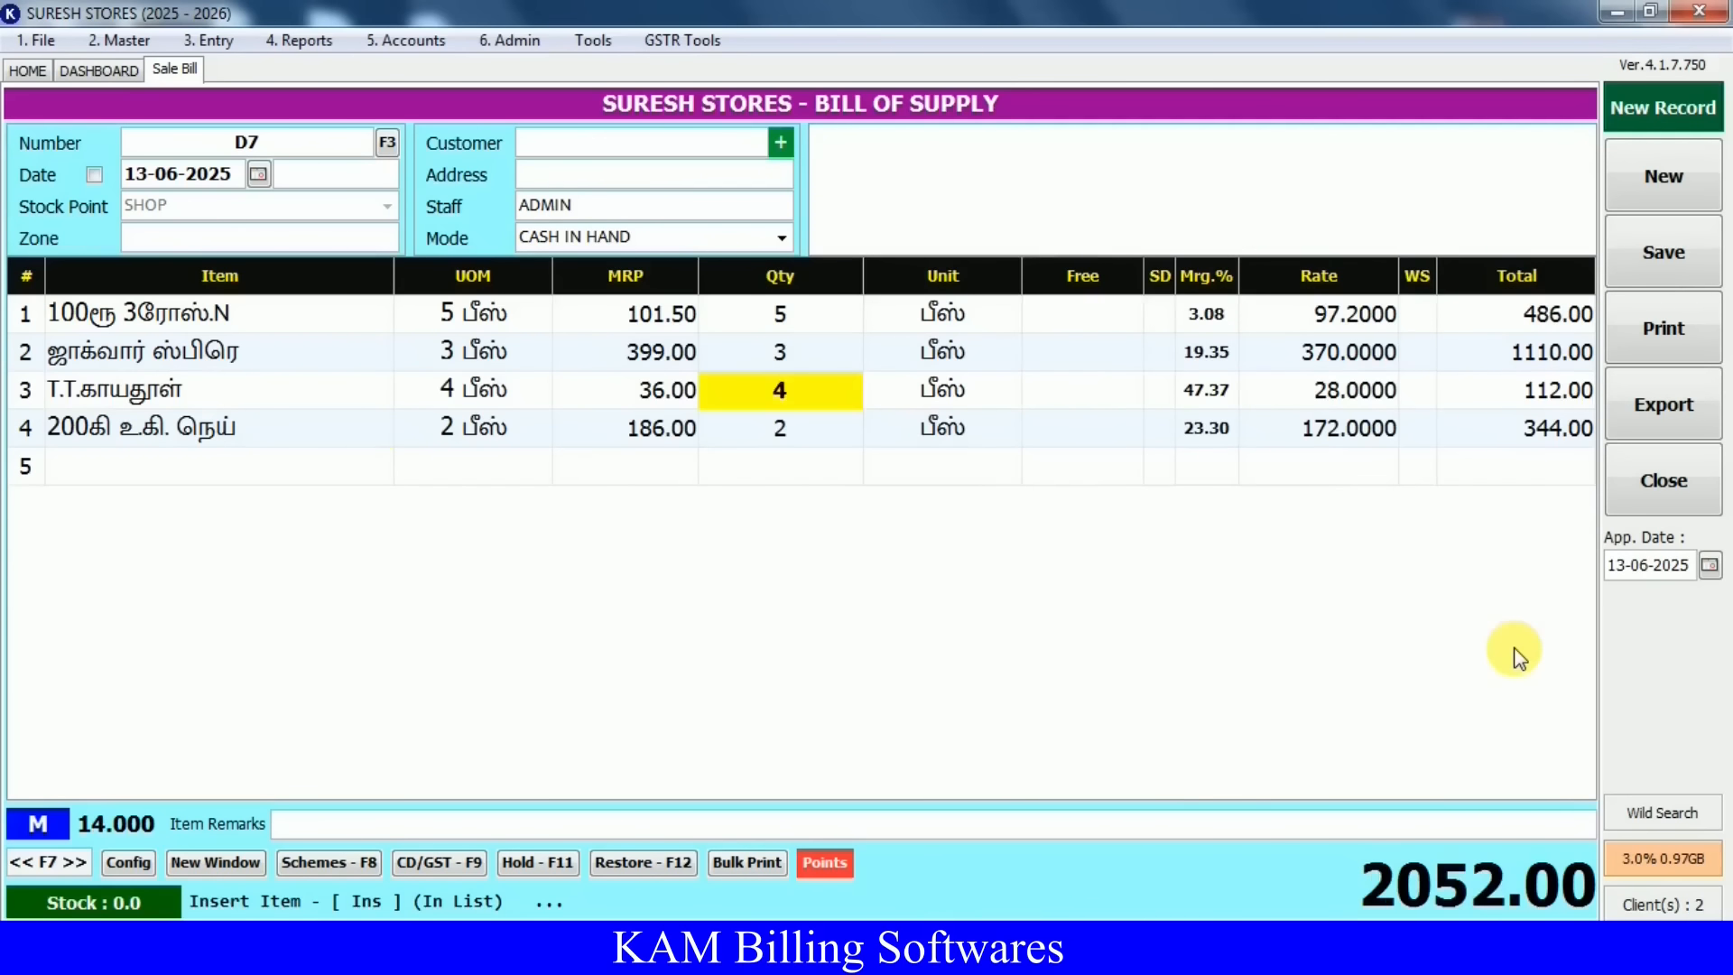
key("Return")
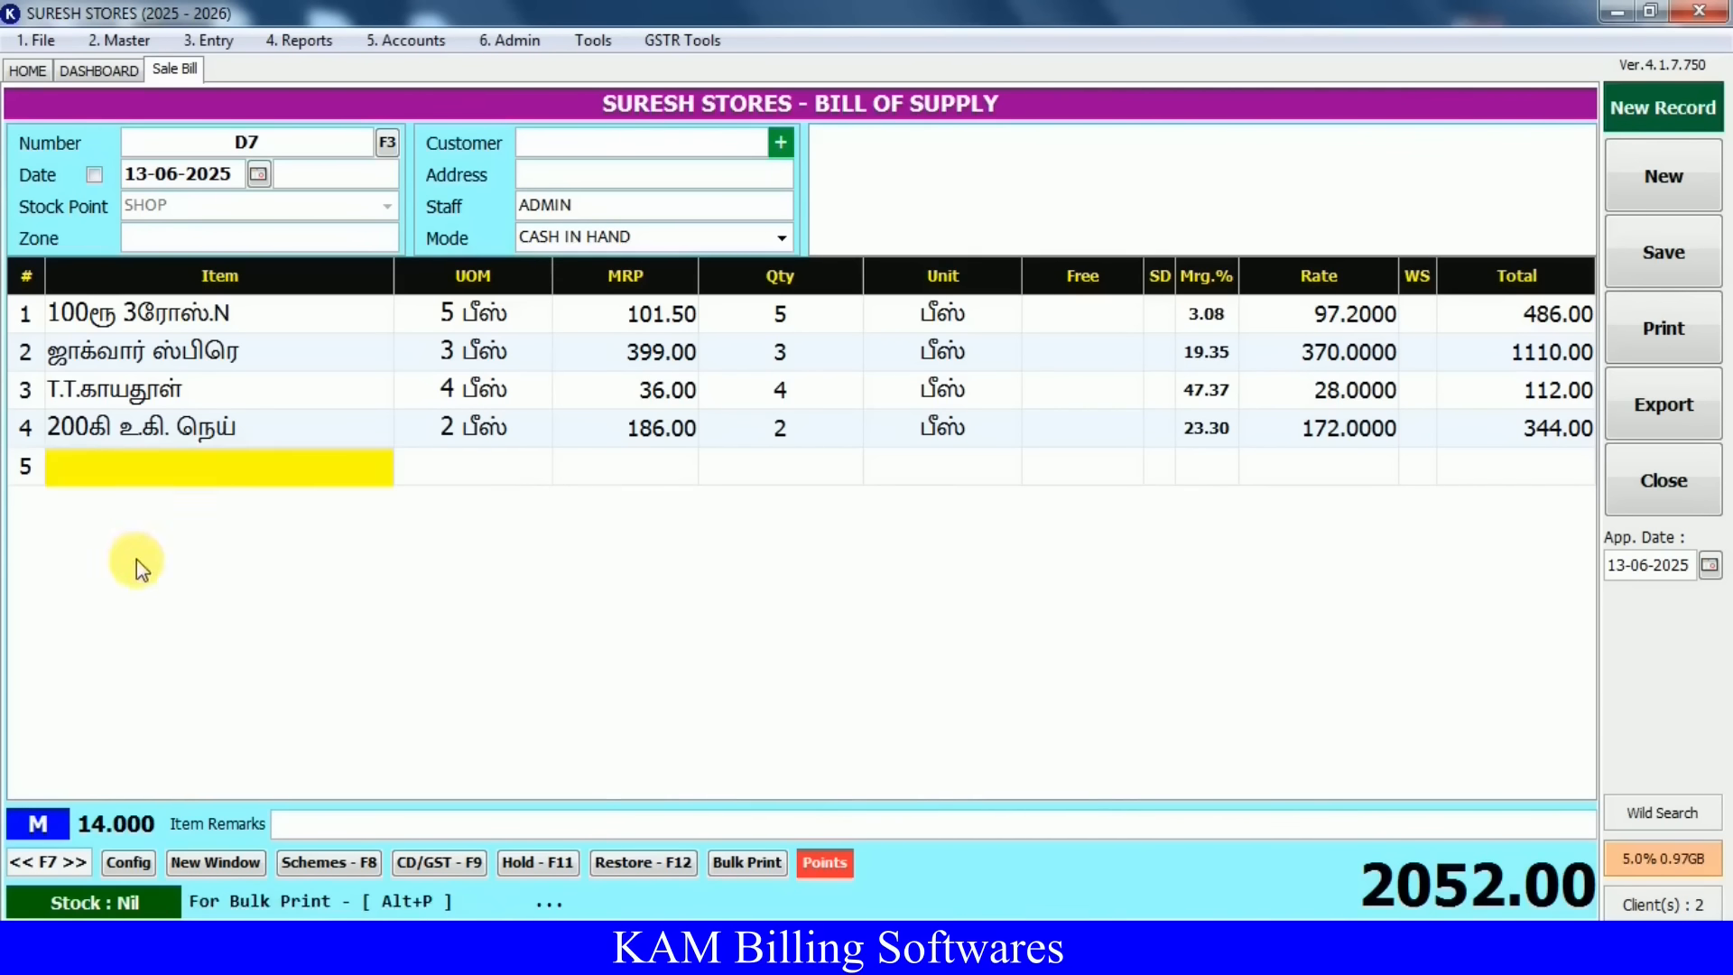
Save bill D7 and print it in 3 inch format with Show Preview and Original & Duplicate copies, closing the preview when viewed
key("Return")
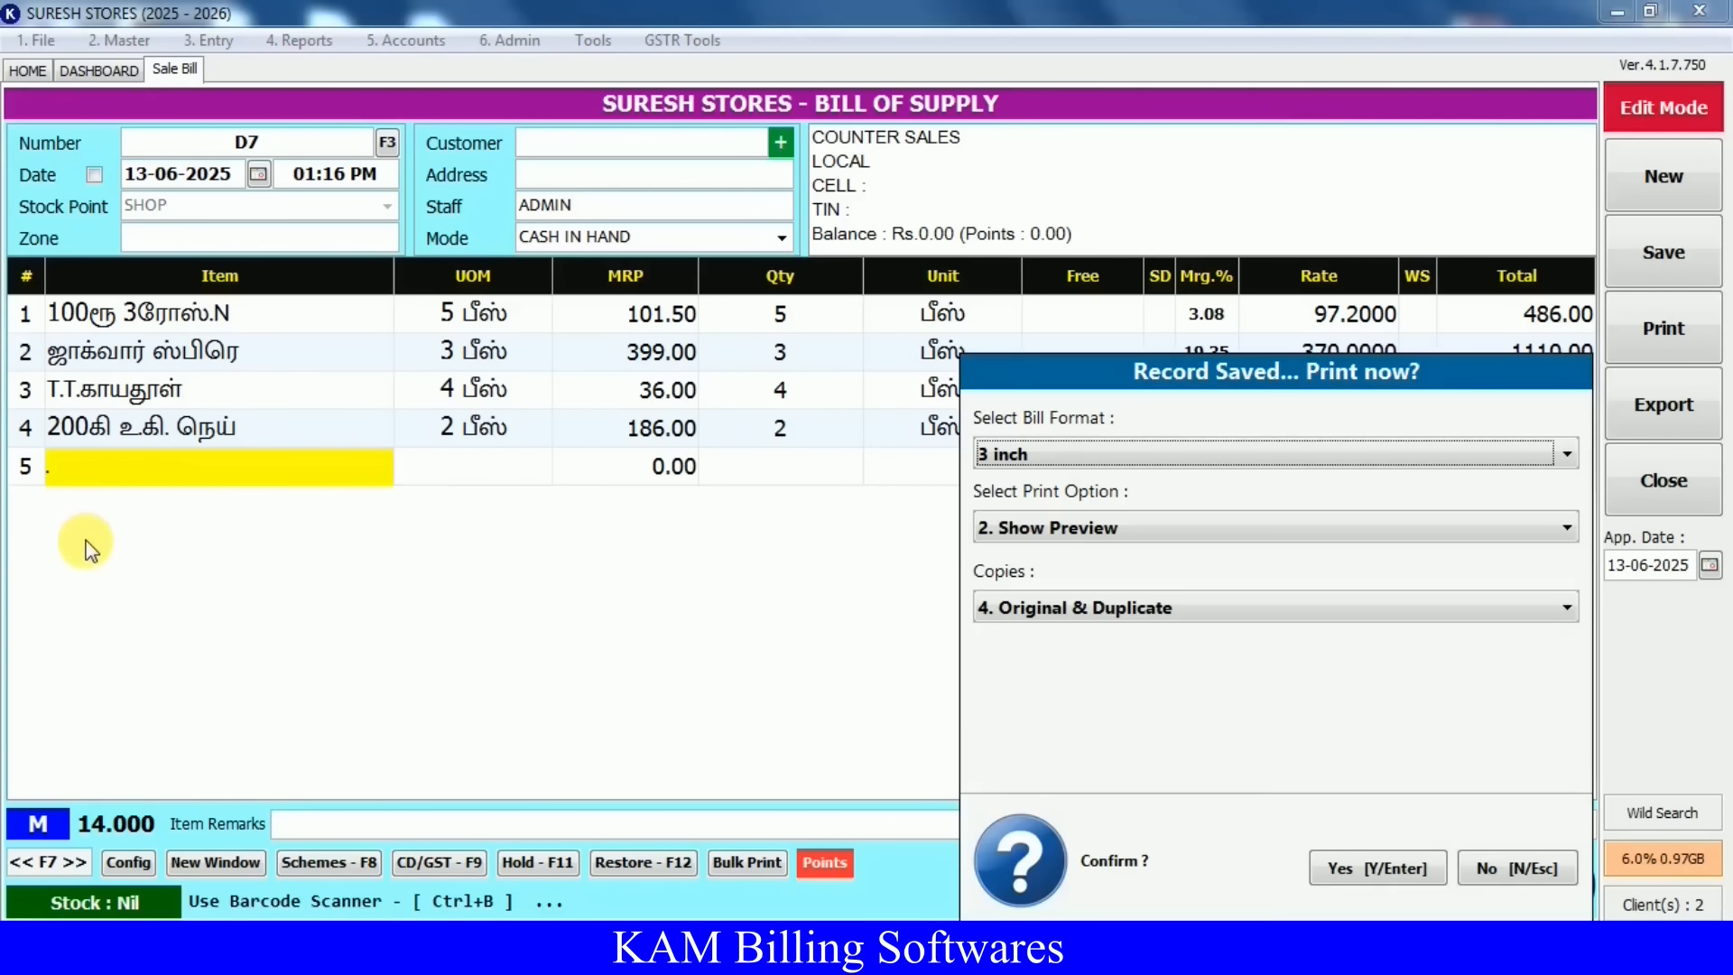
left_click(1342, 873)
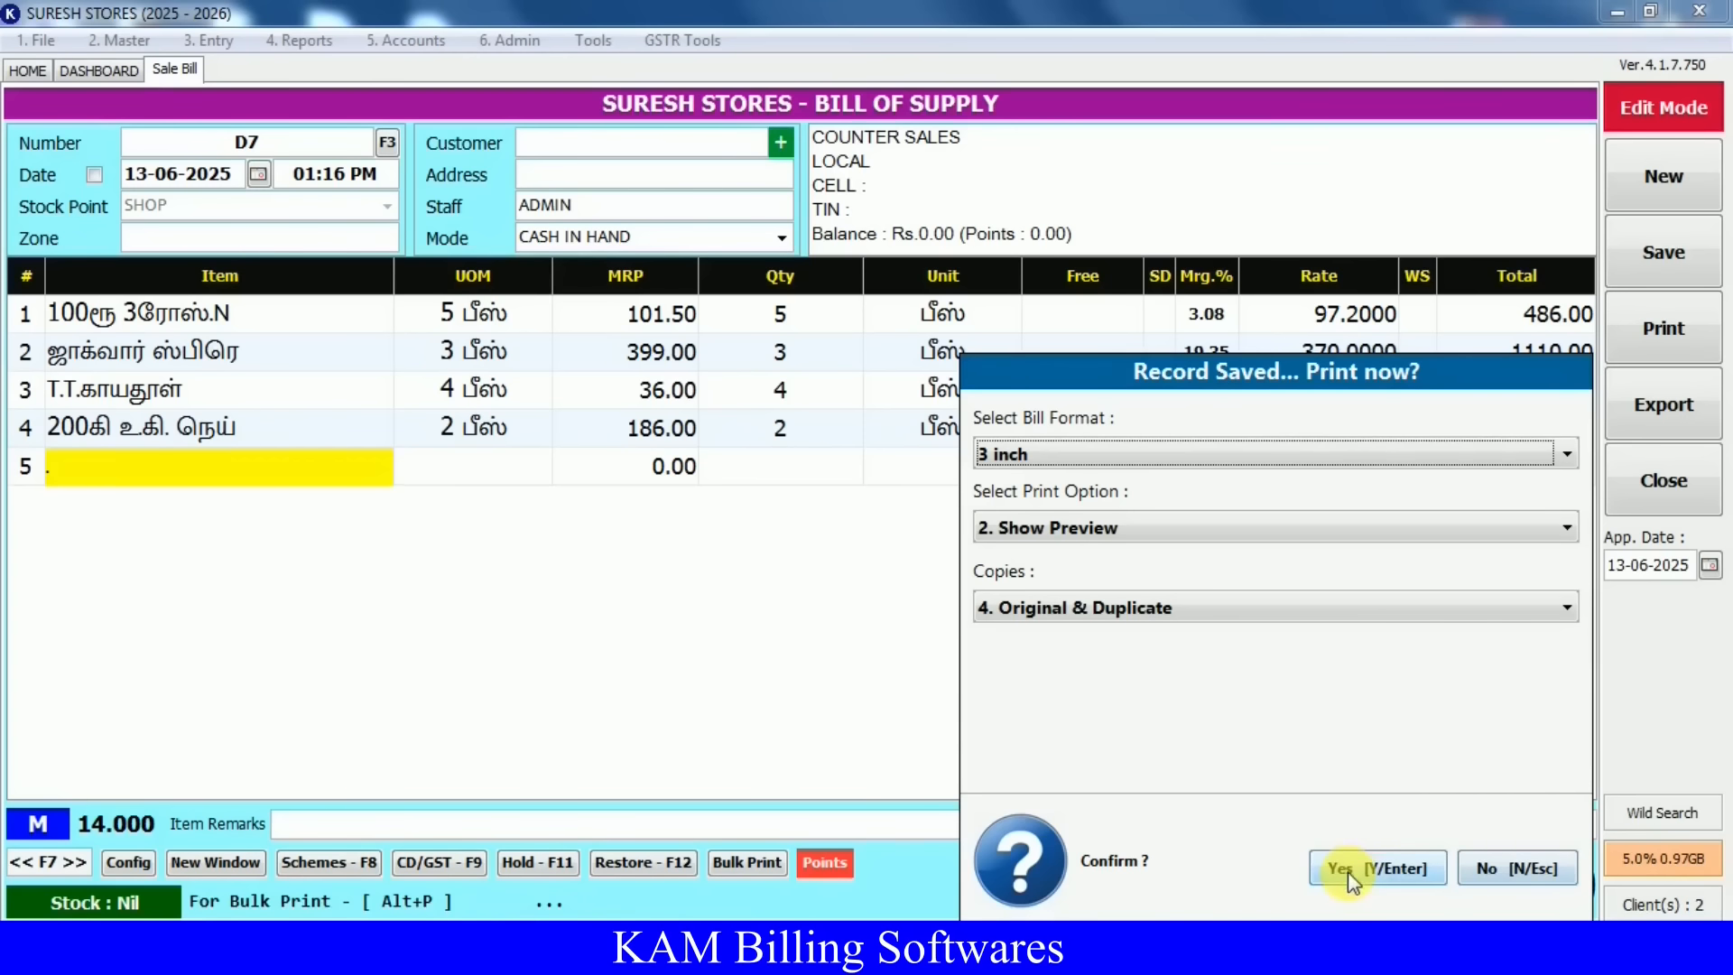
key("Return")
key("Escape")
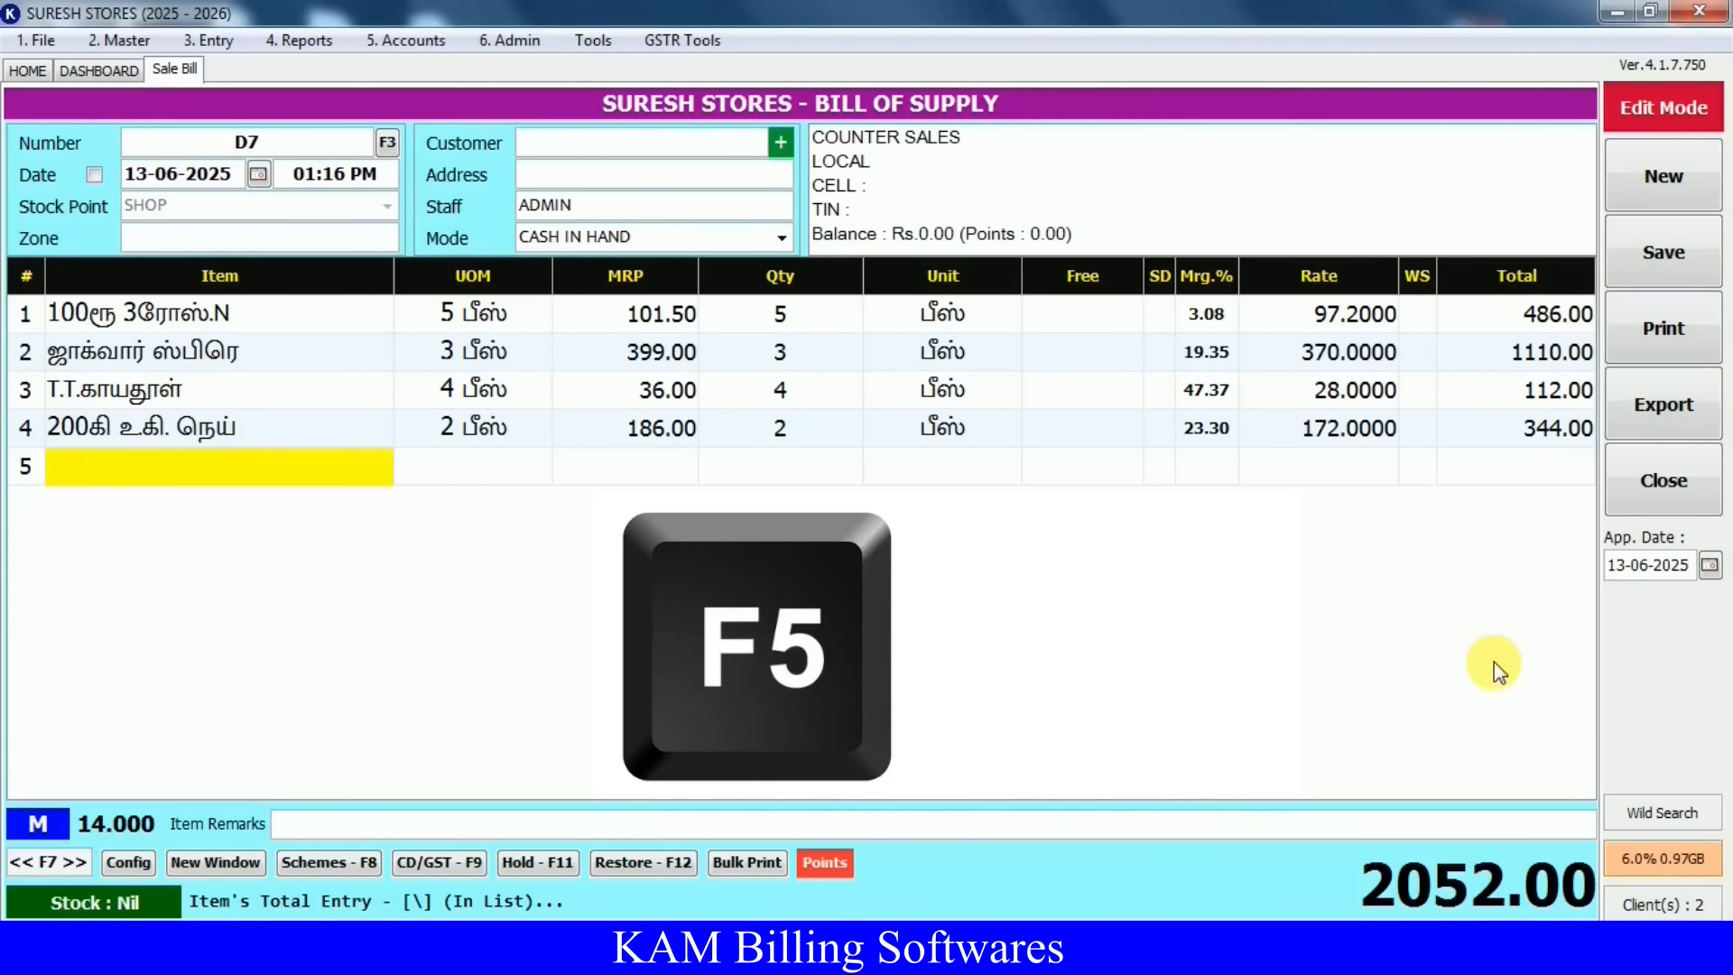
key("F5")
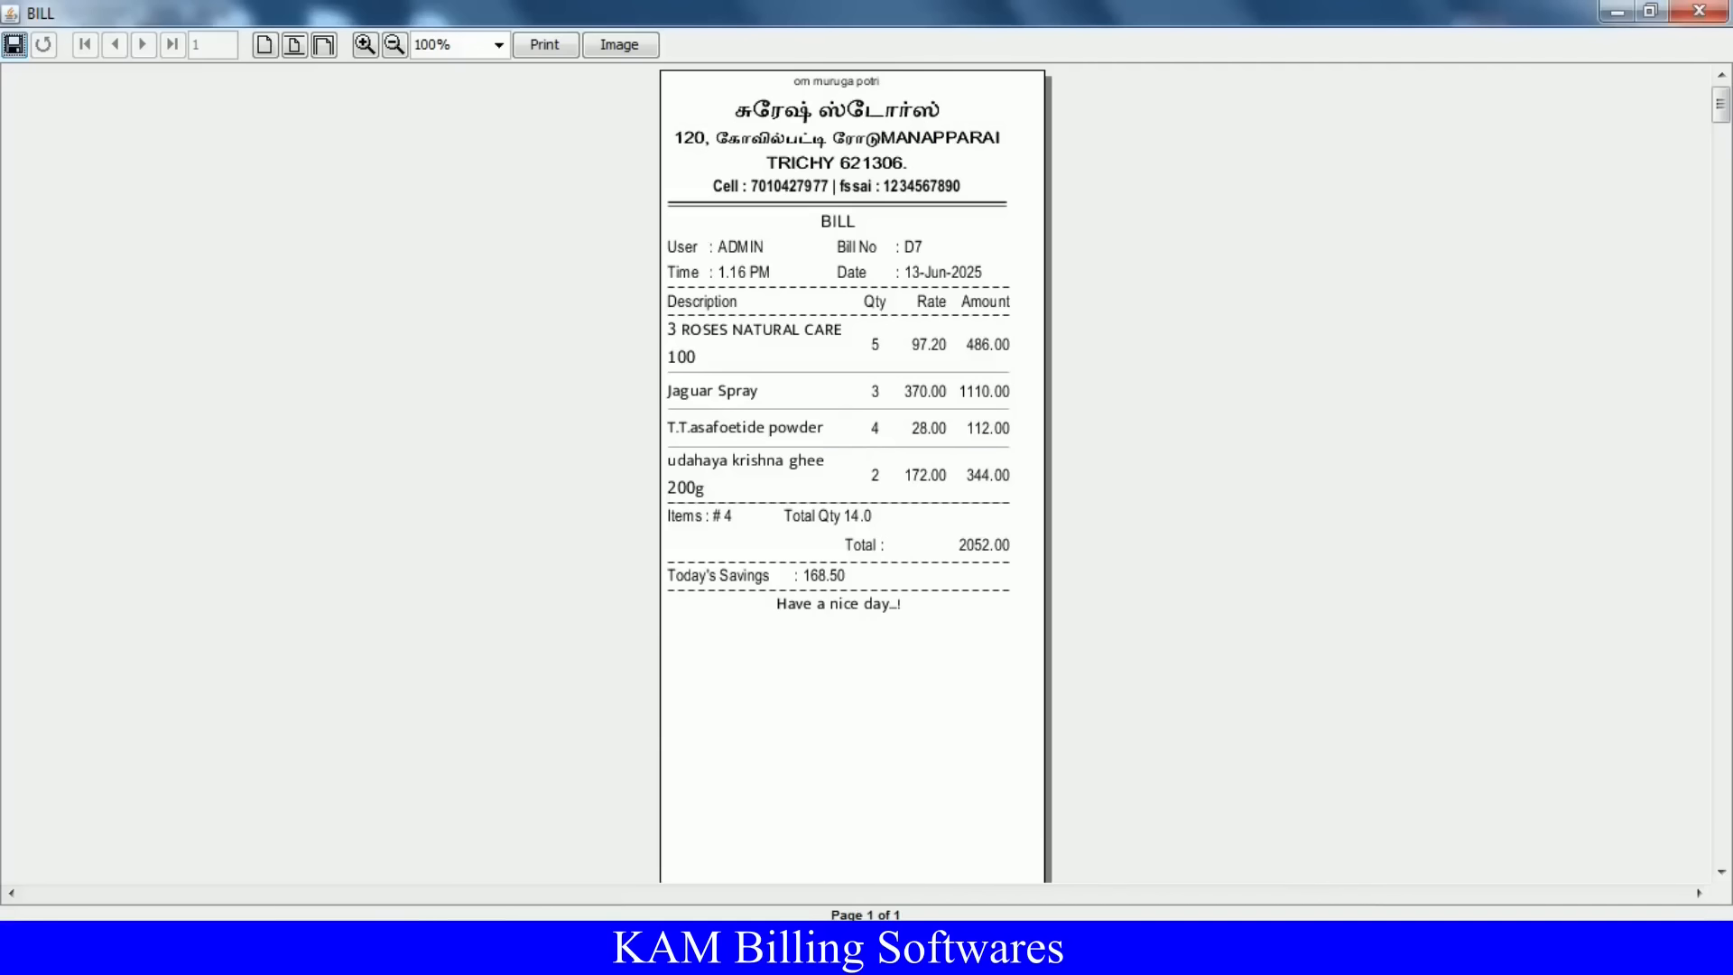
key("Escape")
Reopen saved bill D7 and add 500கி குவாஓட்ஸ் (MRP 74) with quantity 1
left_click(387, 142)
double_click(984, 405)
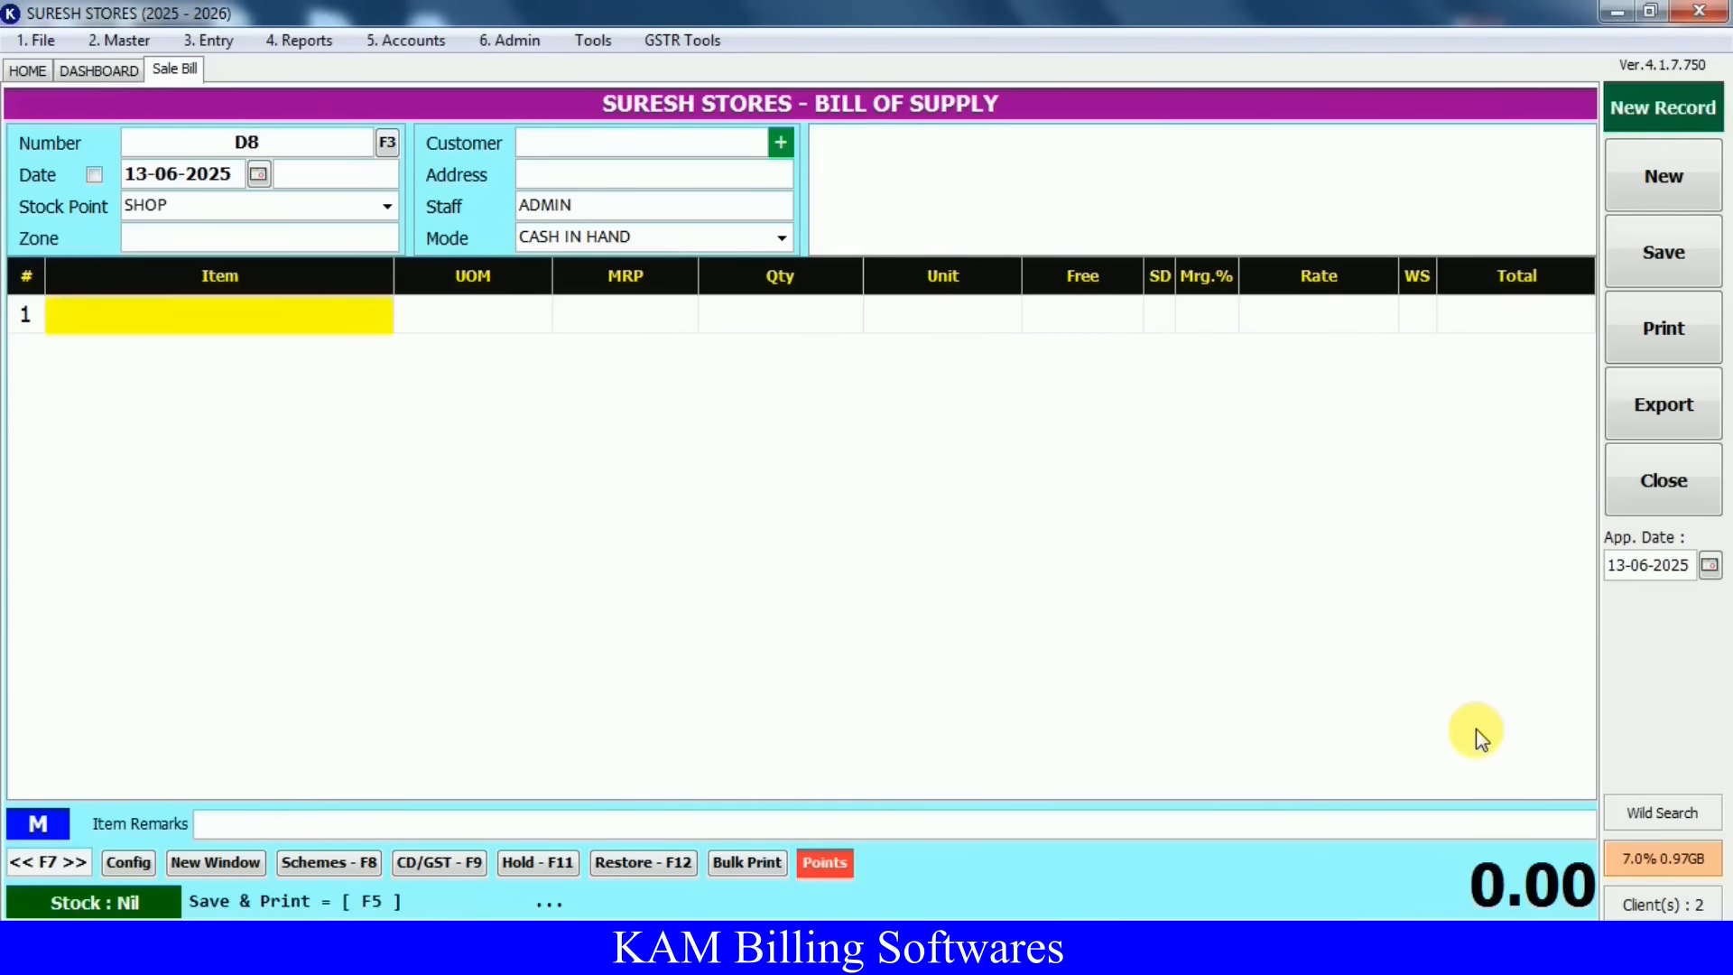
key("F3")
key("Return")
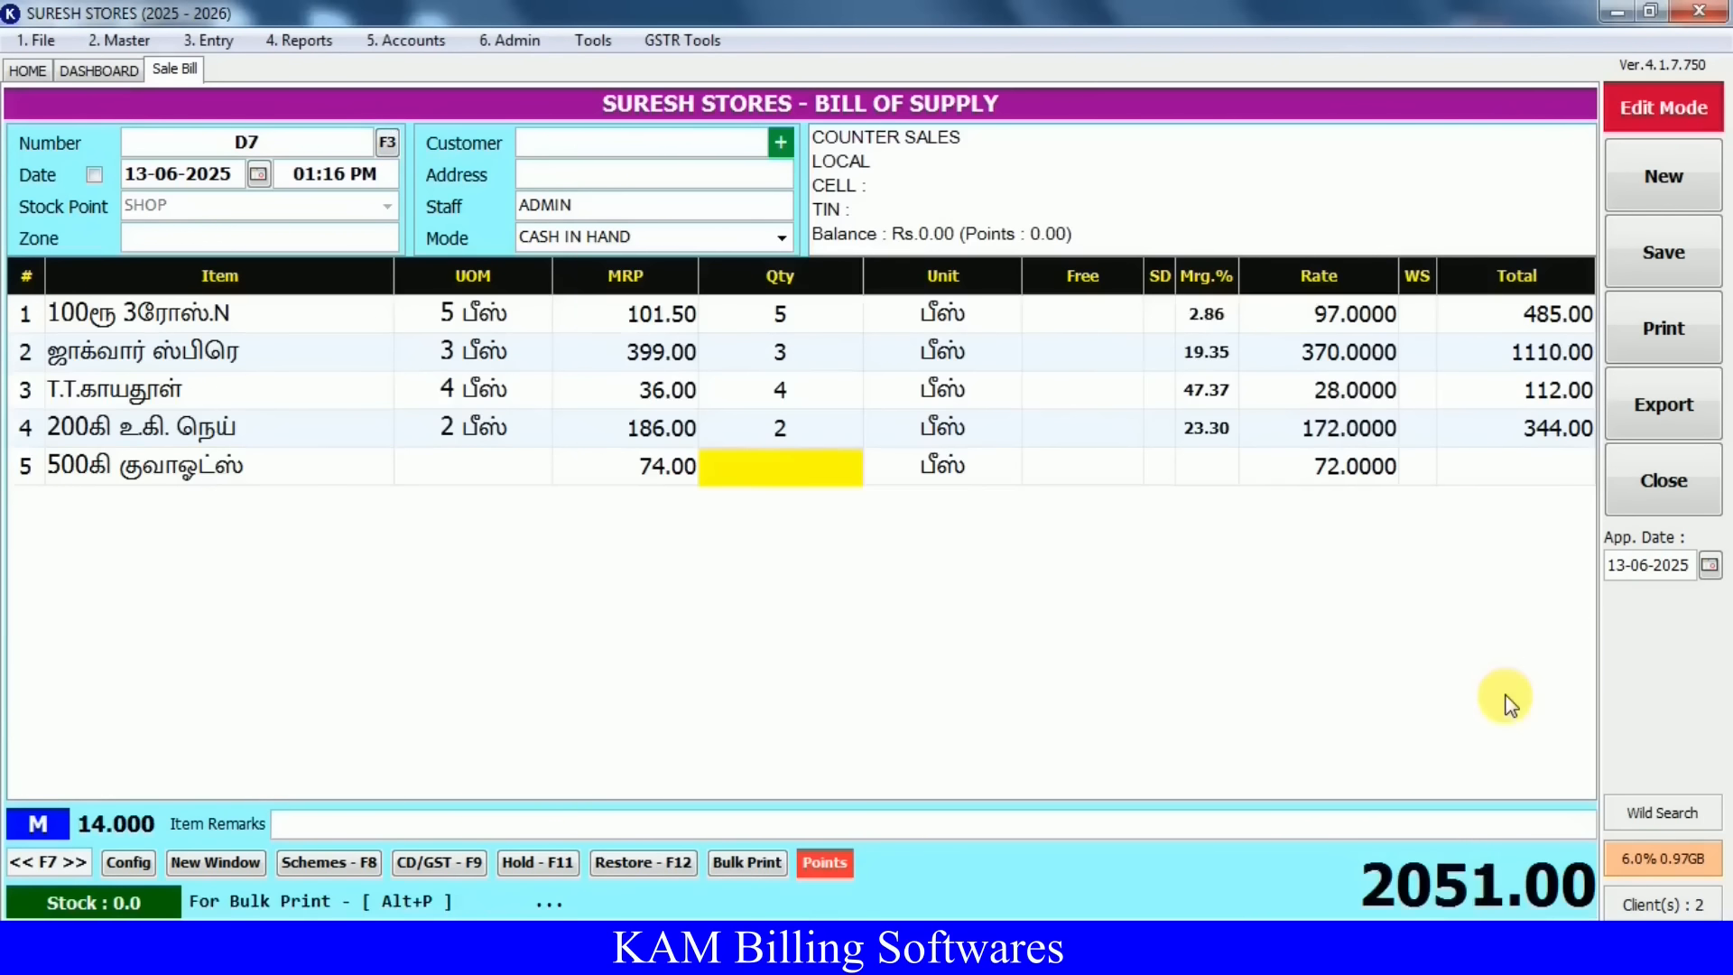
type("1")
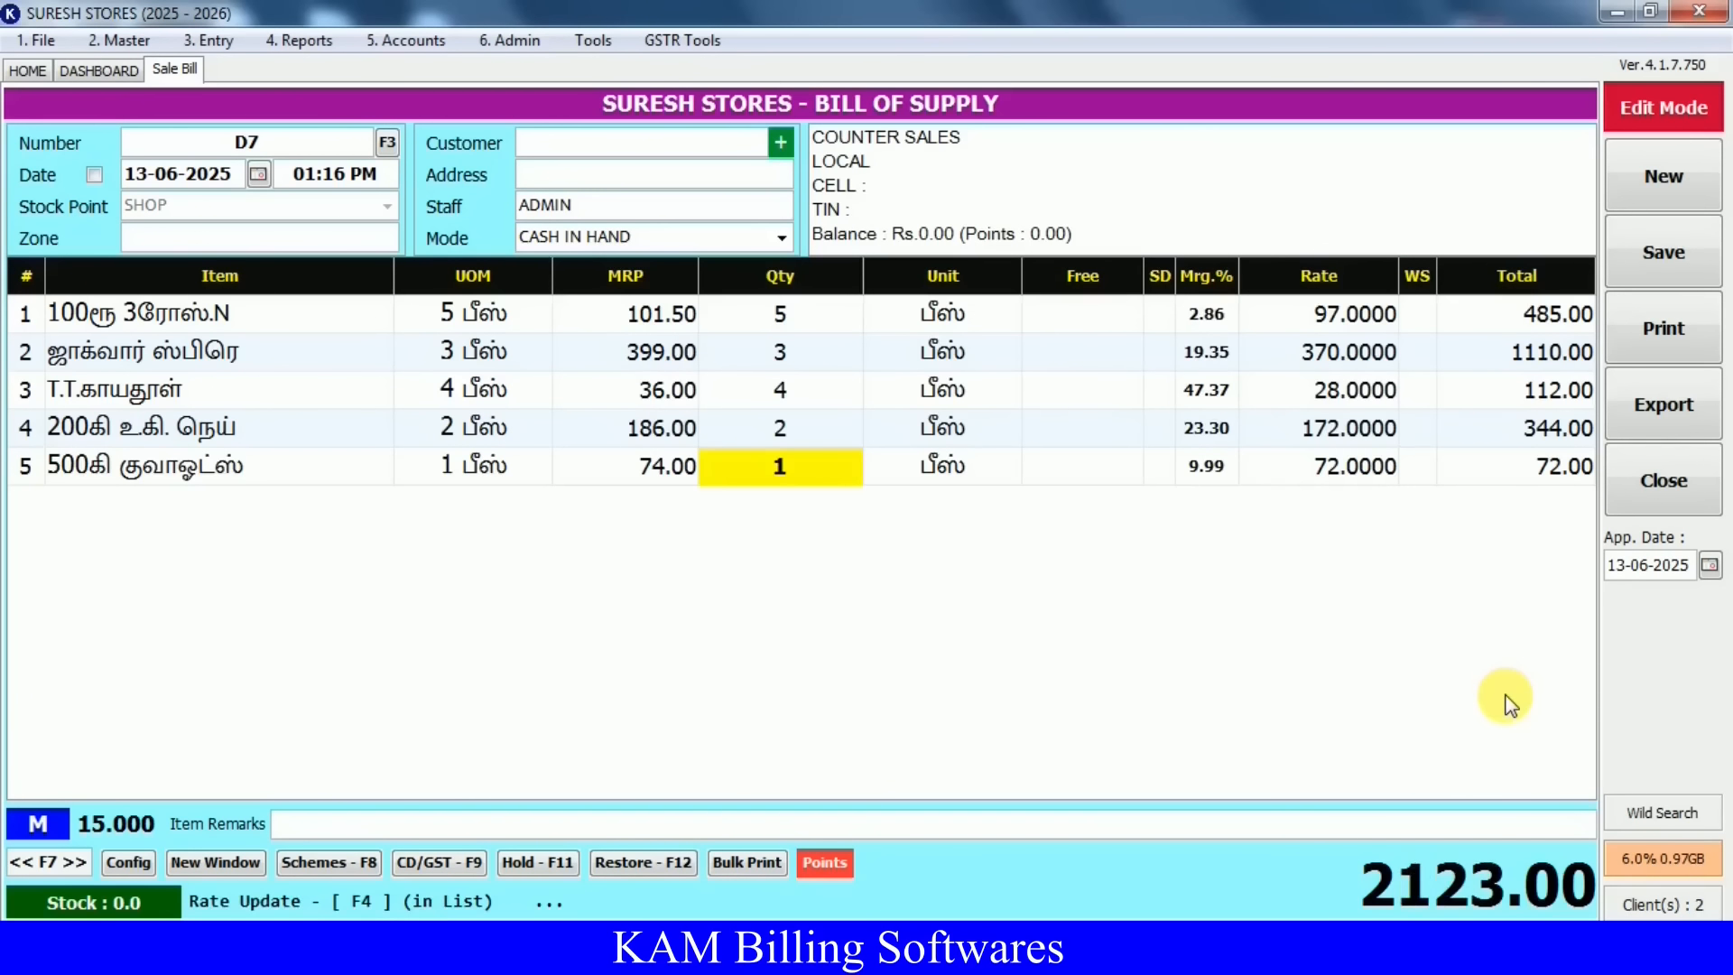
Switch the 500கி குவாஓட்ஸ் line to the wholesale (W) rate of 70 and return it to the R rate of 72
key("F1")
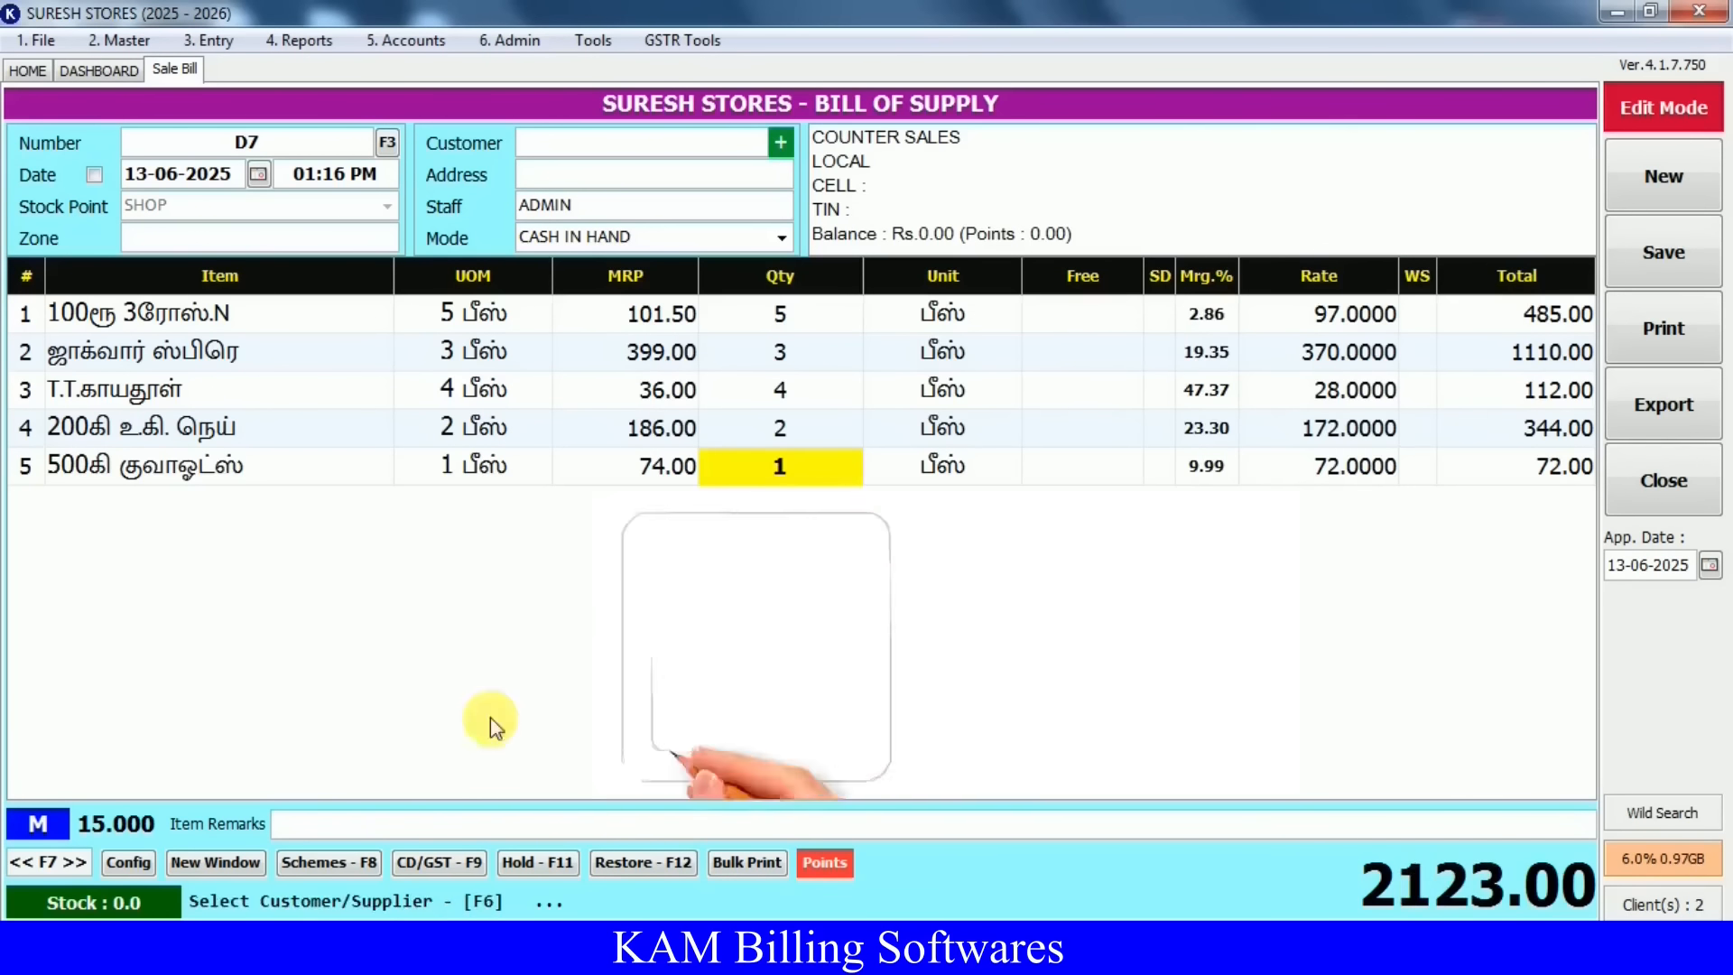
left_click(43, 828)
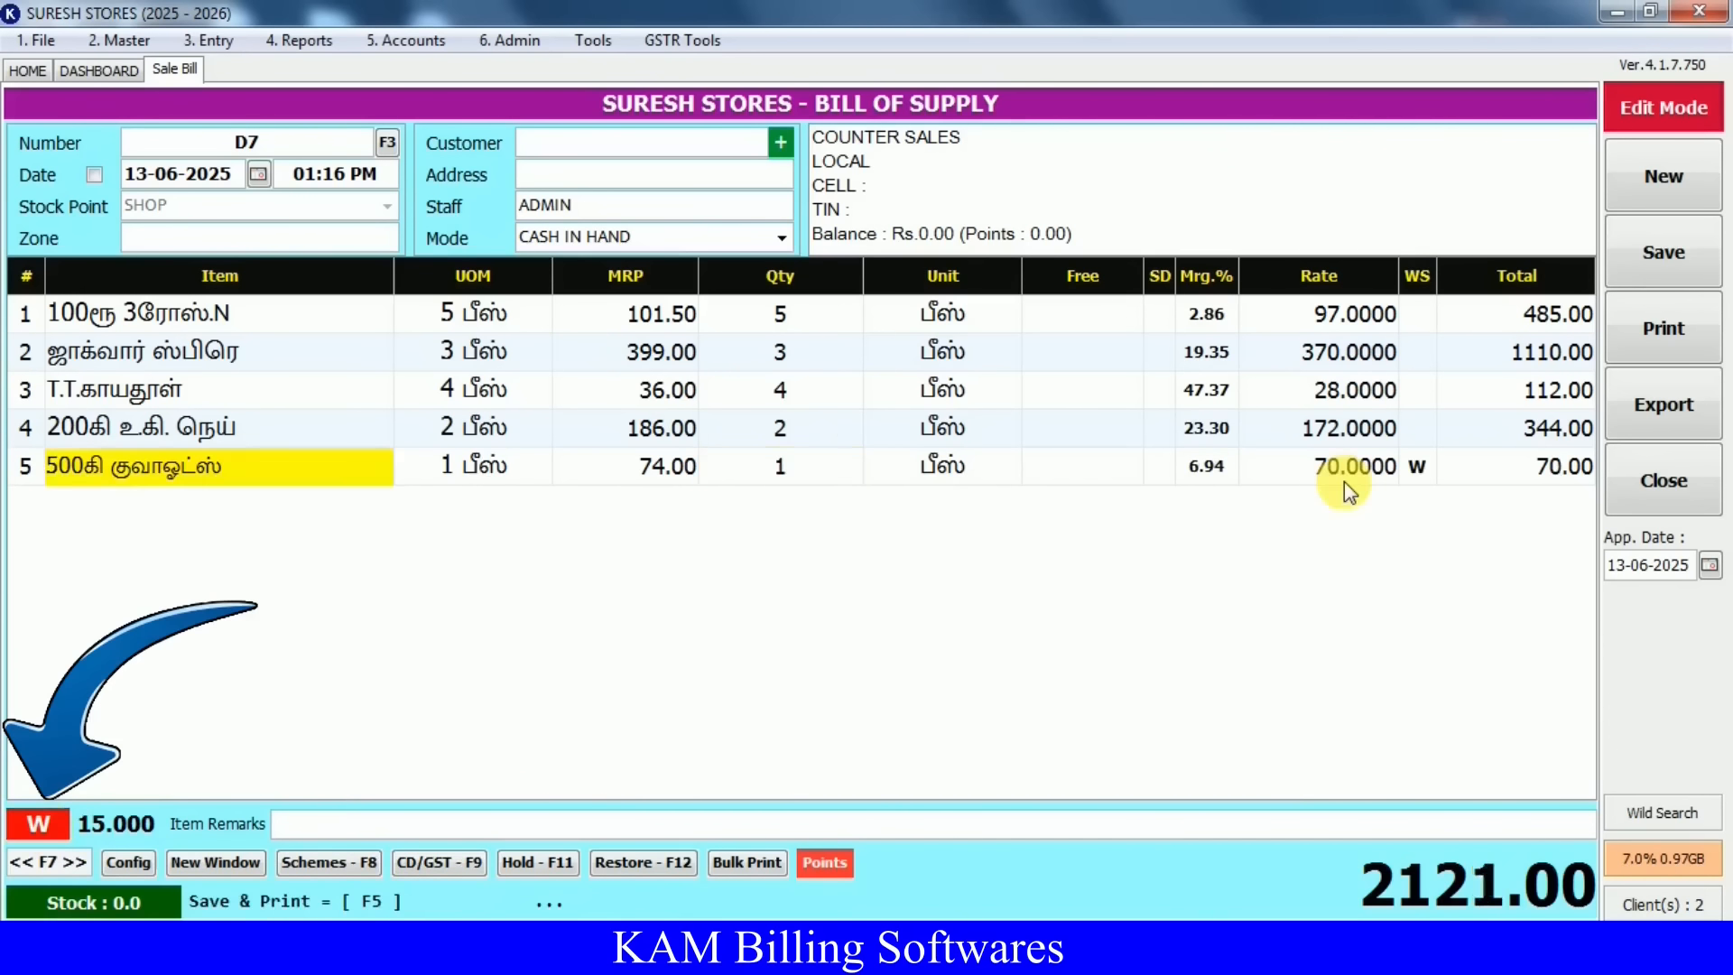
left_click(1345, 480)
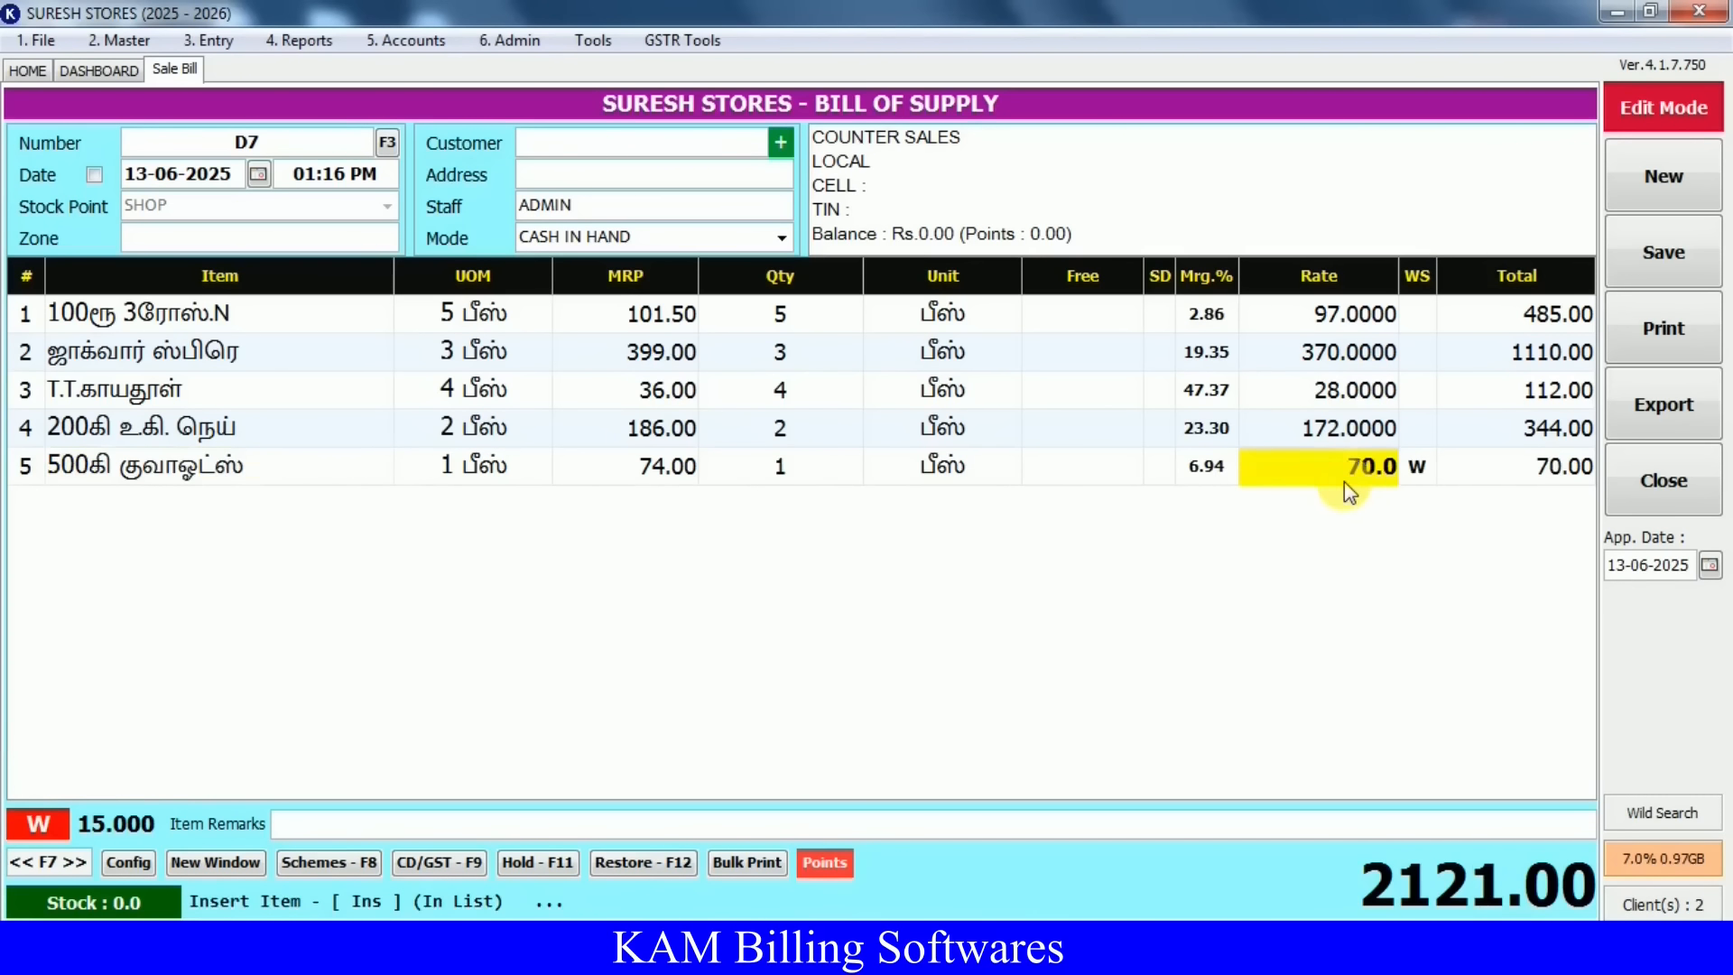
type("72")
key("Return")
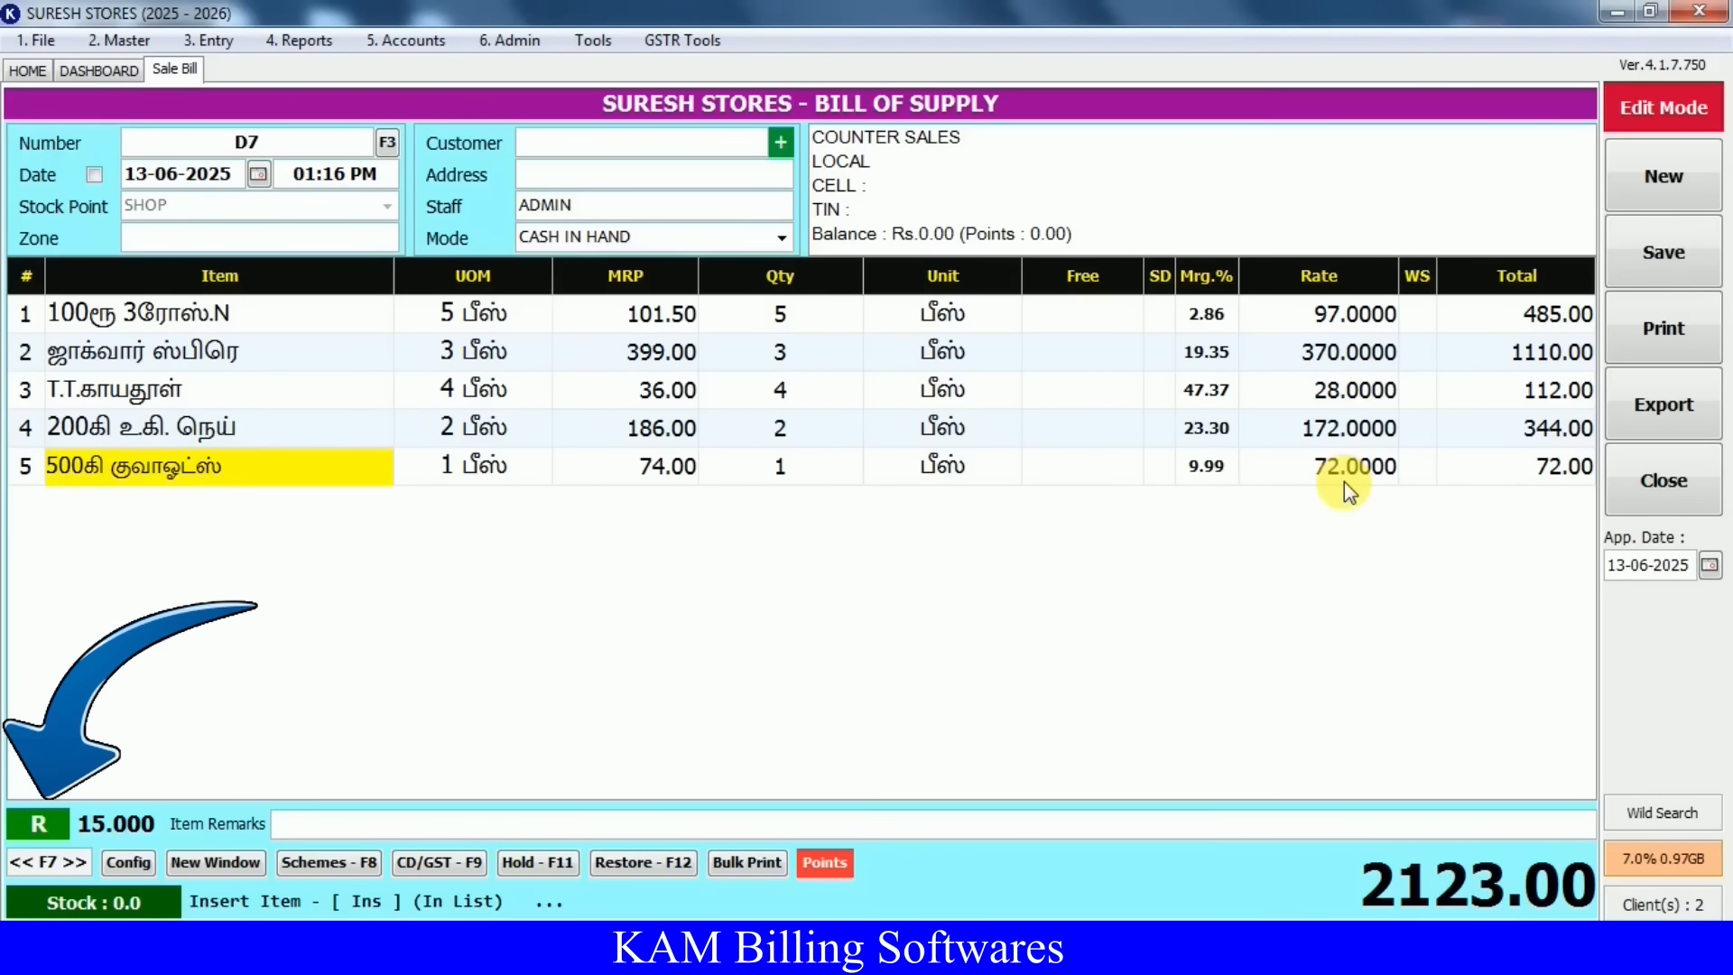
left_click(1345, 480)
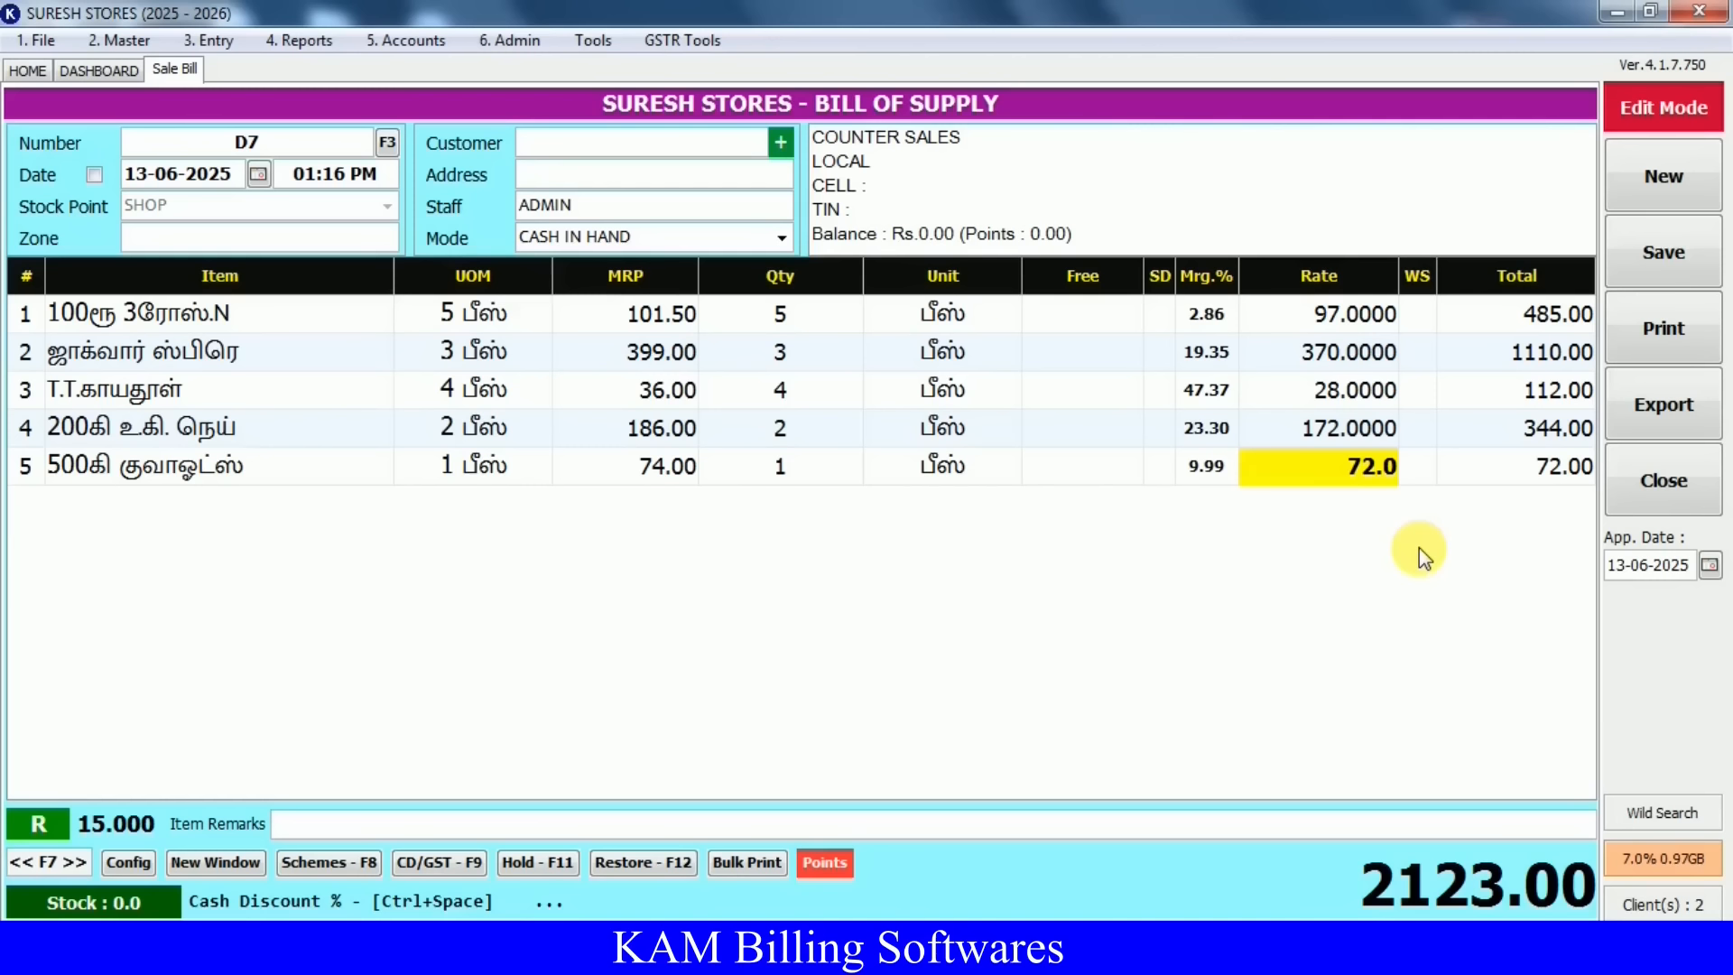
Change the rate type to W and apply the W rates to all lines of the bill
key("F7")
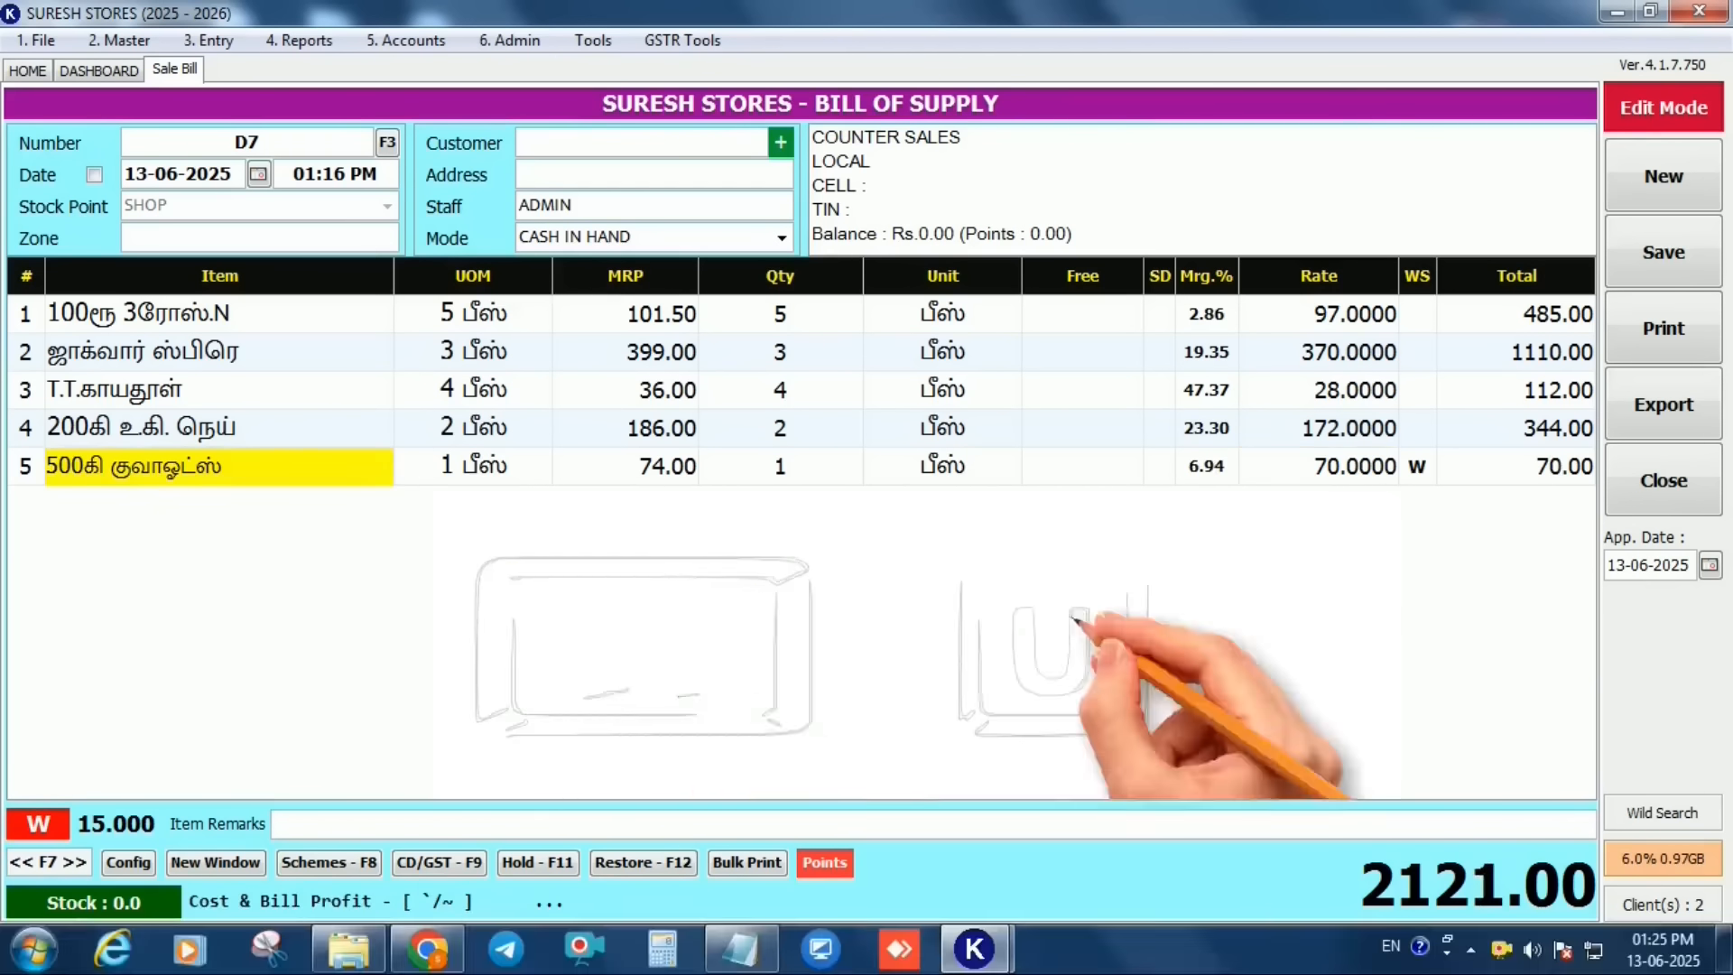
key("ctrl+u")
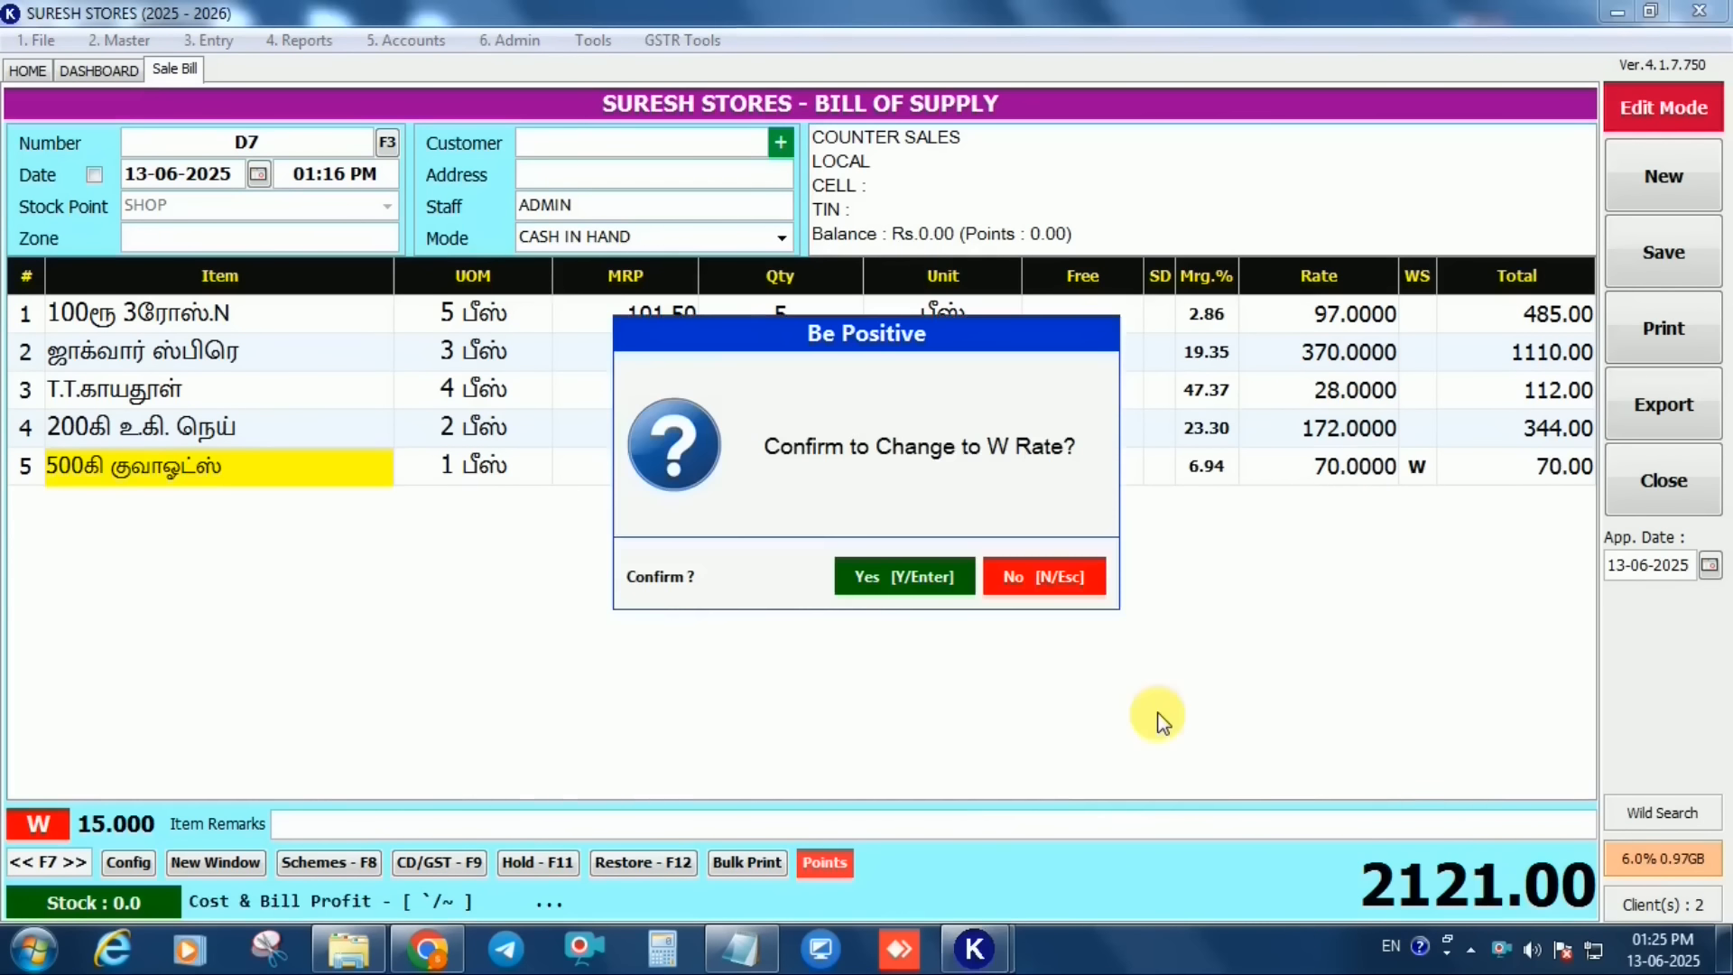
key("Return")
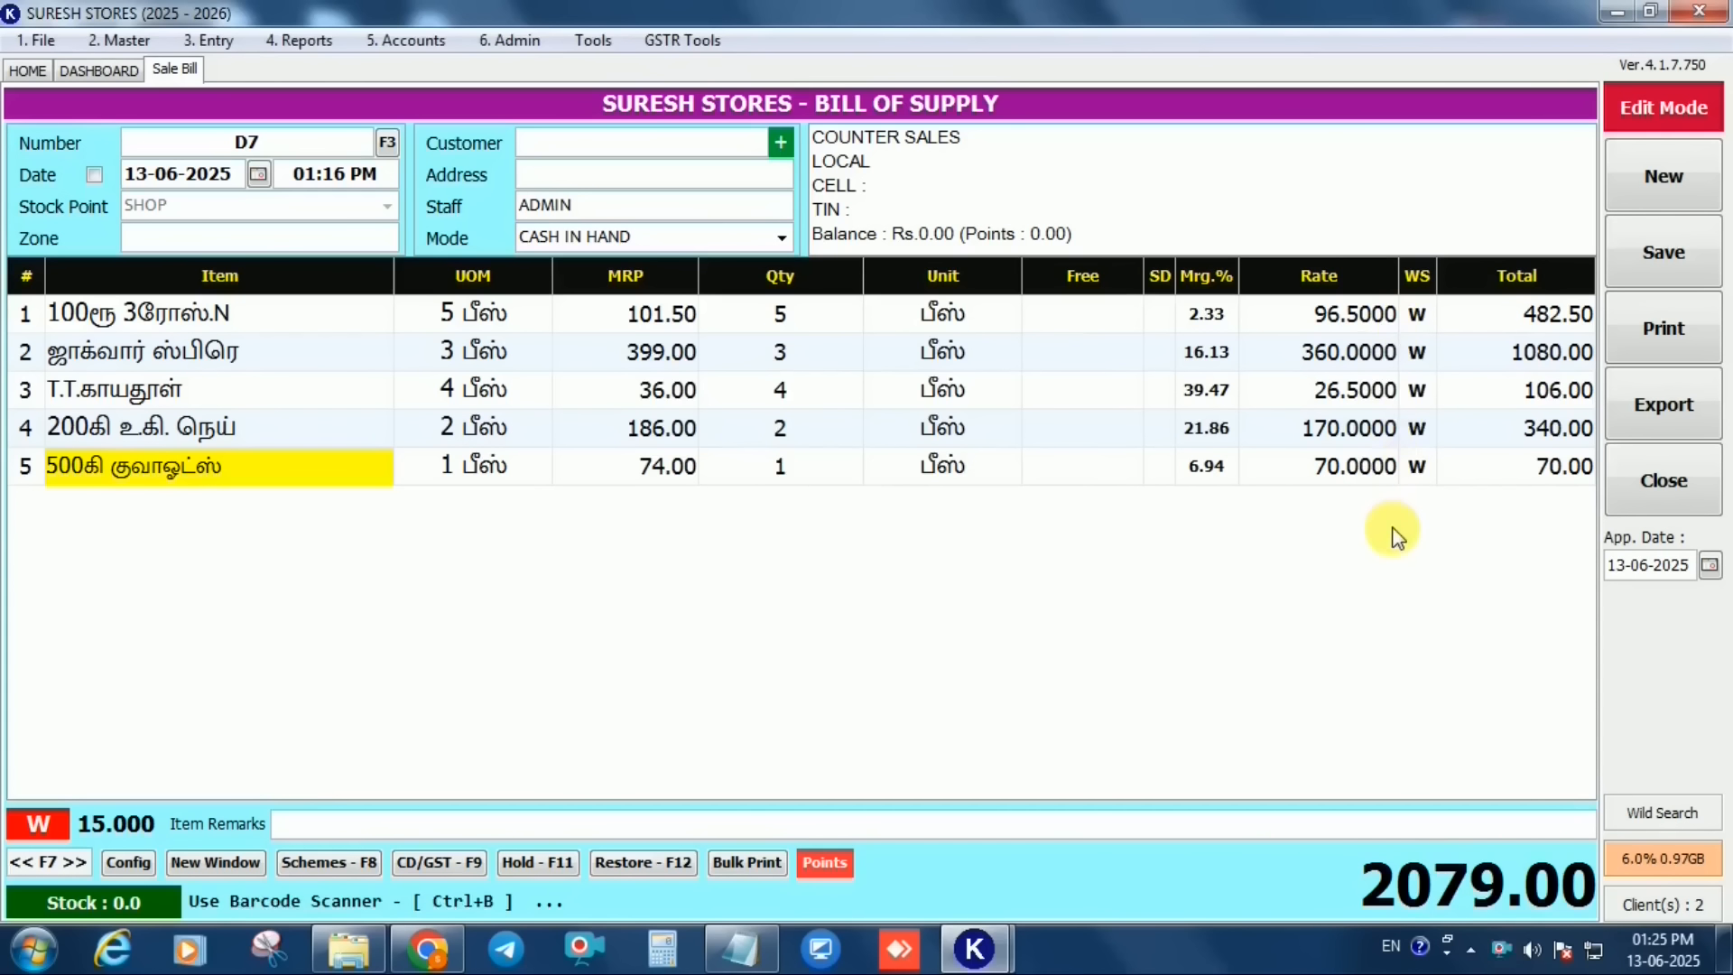
Switch the rate type back to M so every bill line returns to its regular rate
key("ctrl+u")
key("Return")
key("ctrl+u")
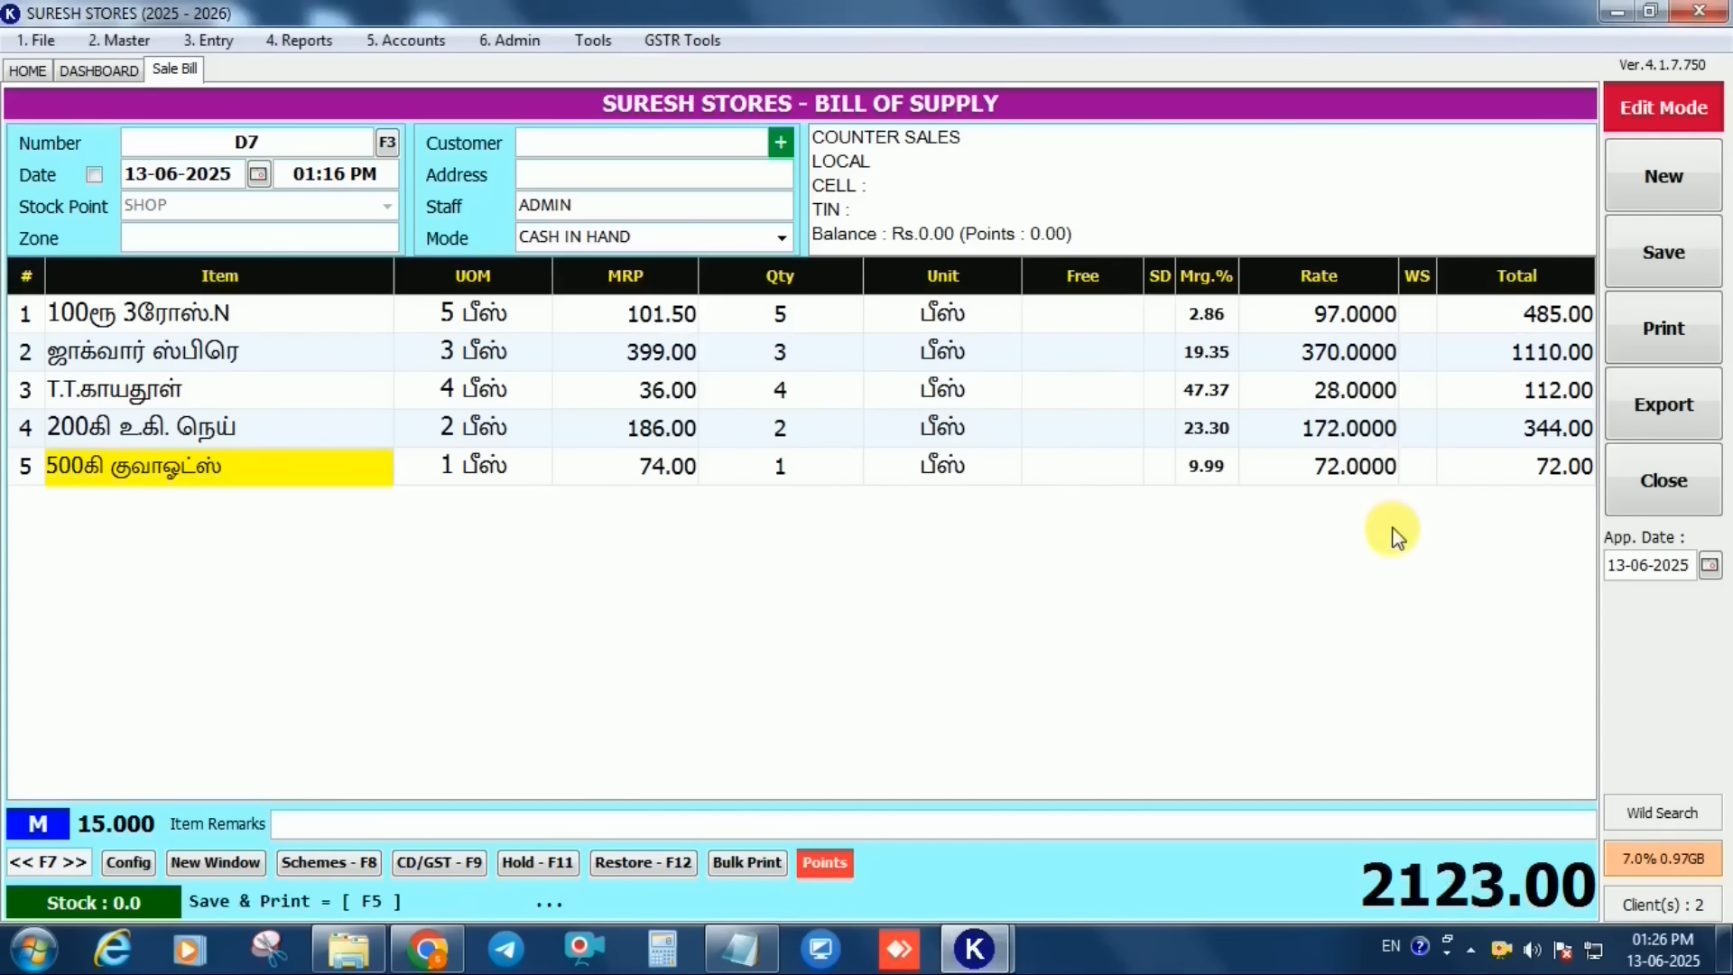
Set the quantity to 10 for the 500கி குவாஓட்ஸ், 100ரூ 3ரோஸ்.N and ஜாக்வார் ஸ்பிரெ lines
key("Return")
type("10")
left_click(835, 331)
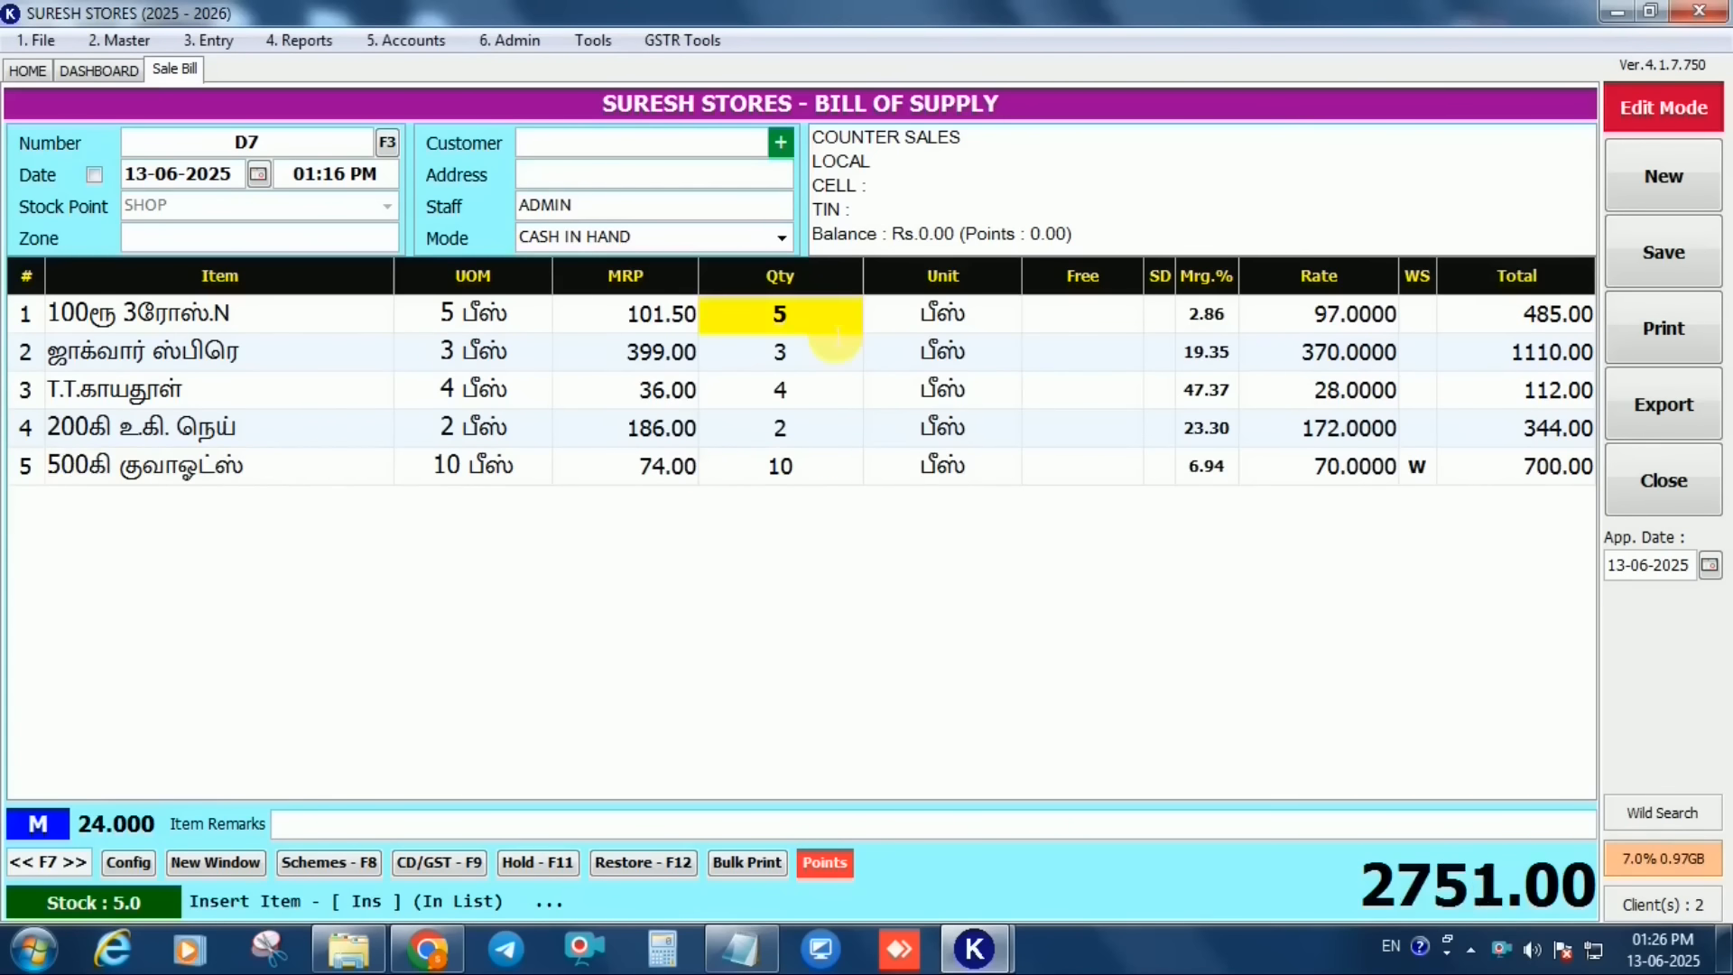
type("10")
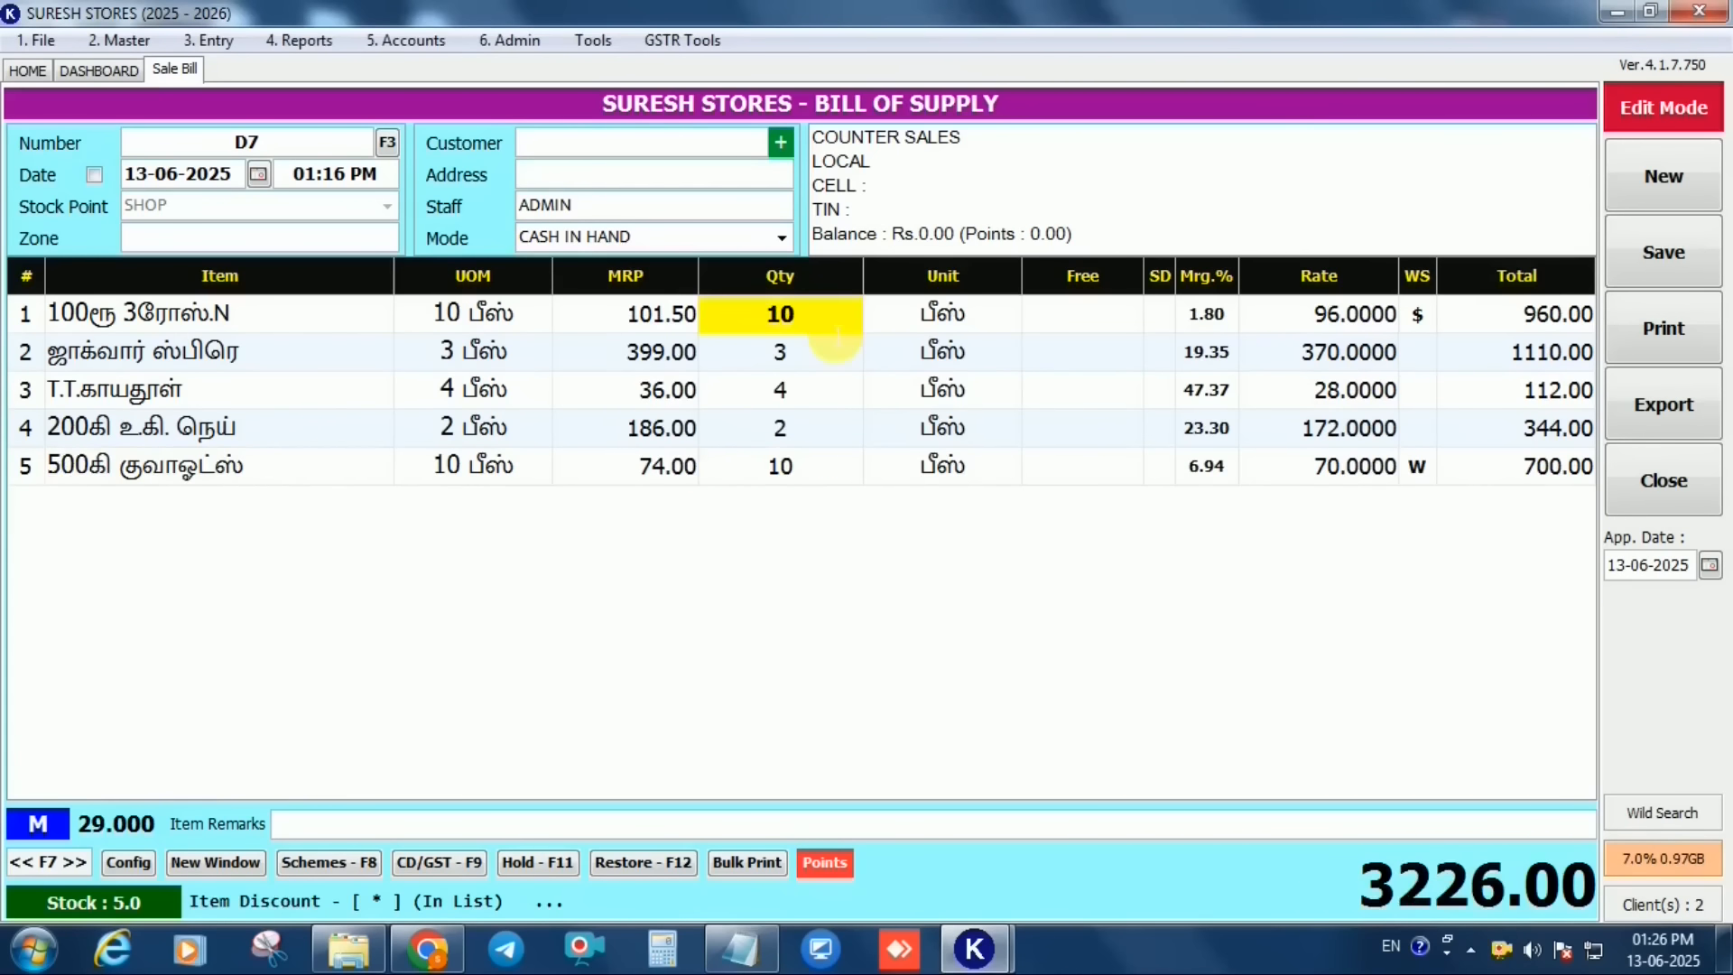
left_click(837, 362)
type("10")
key("Return")
Add the item remark OFFER RATE to the 500கி குவாஓட்ஸ் line
left_click(202, 478)
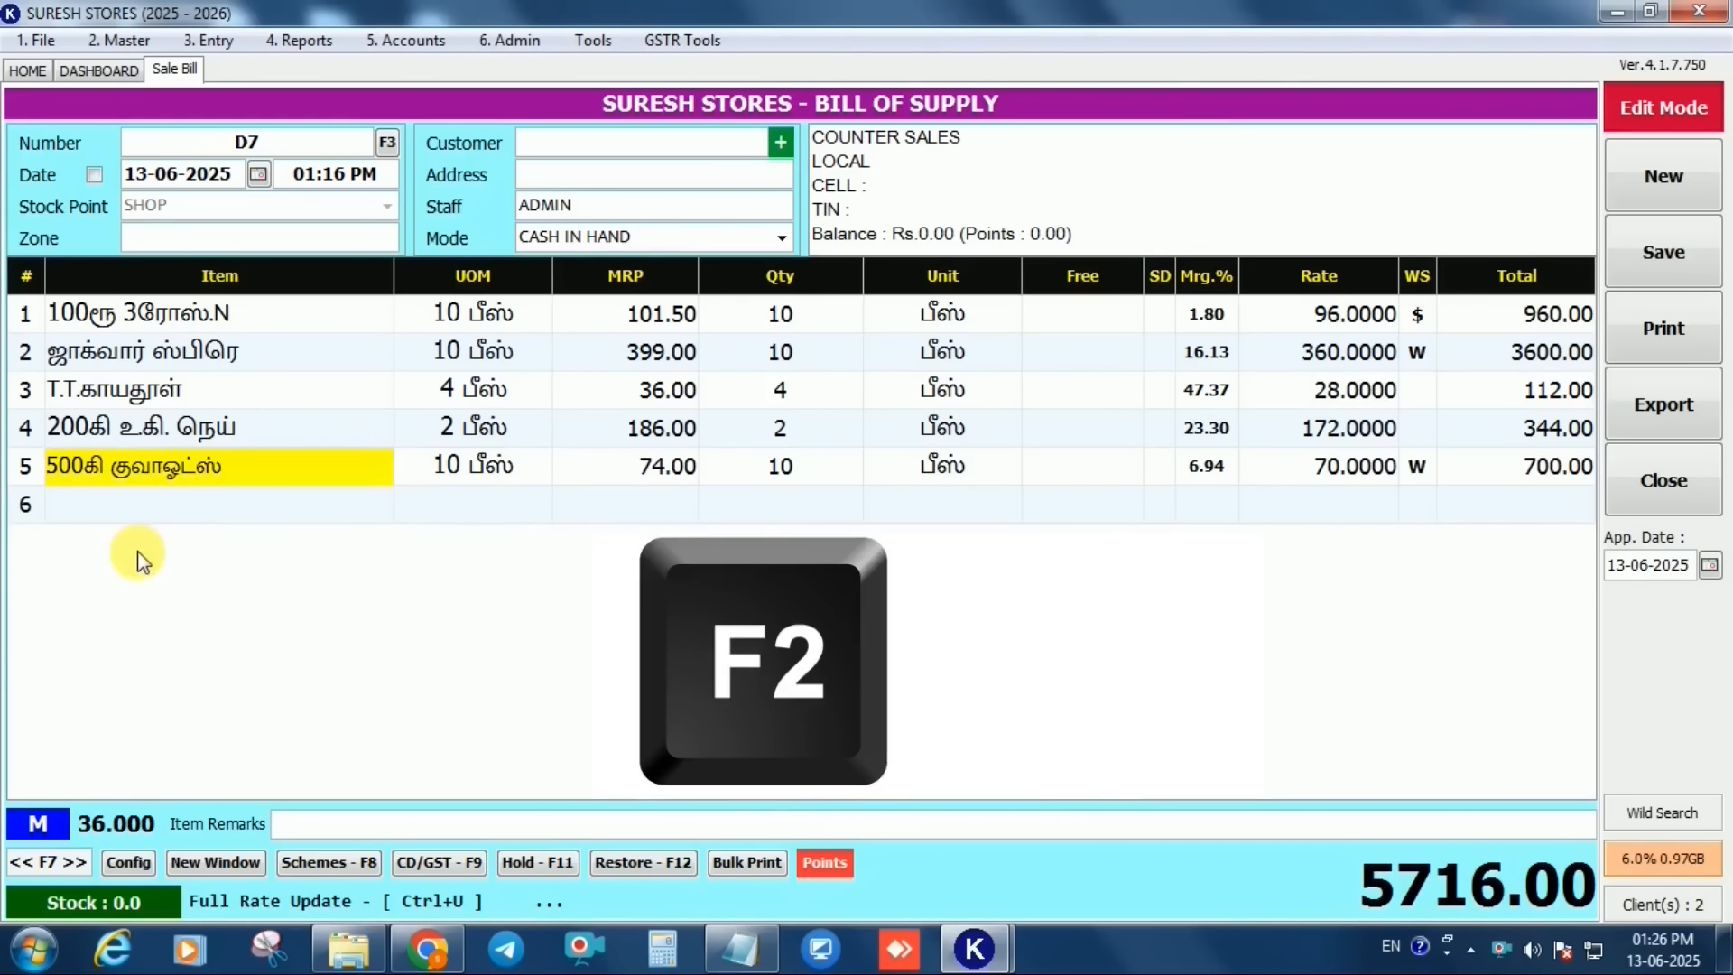
key("F2")
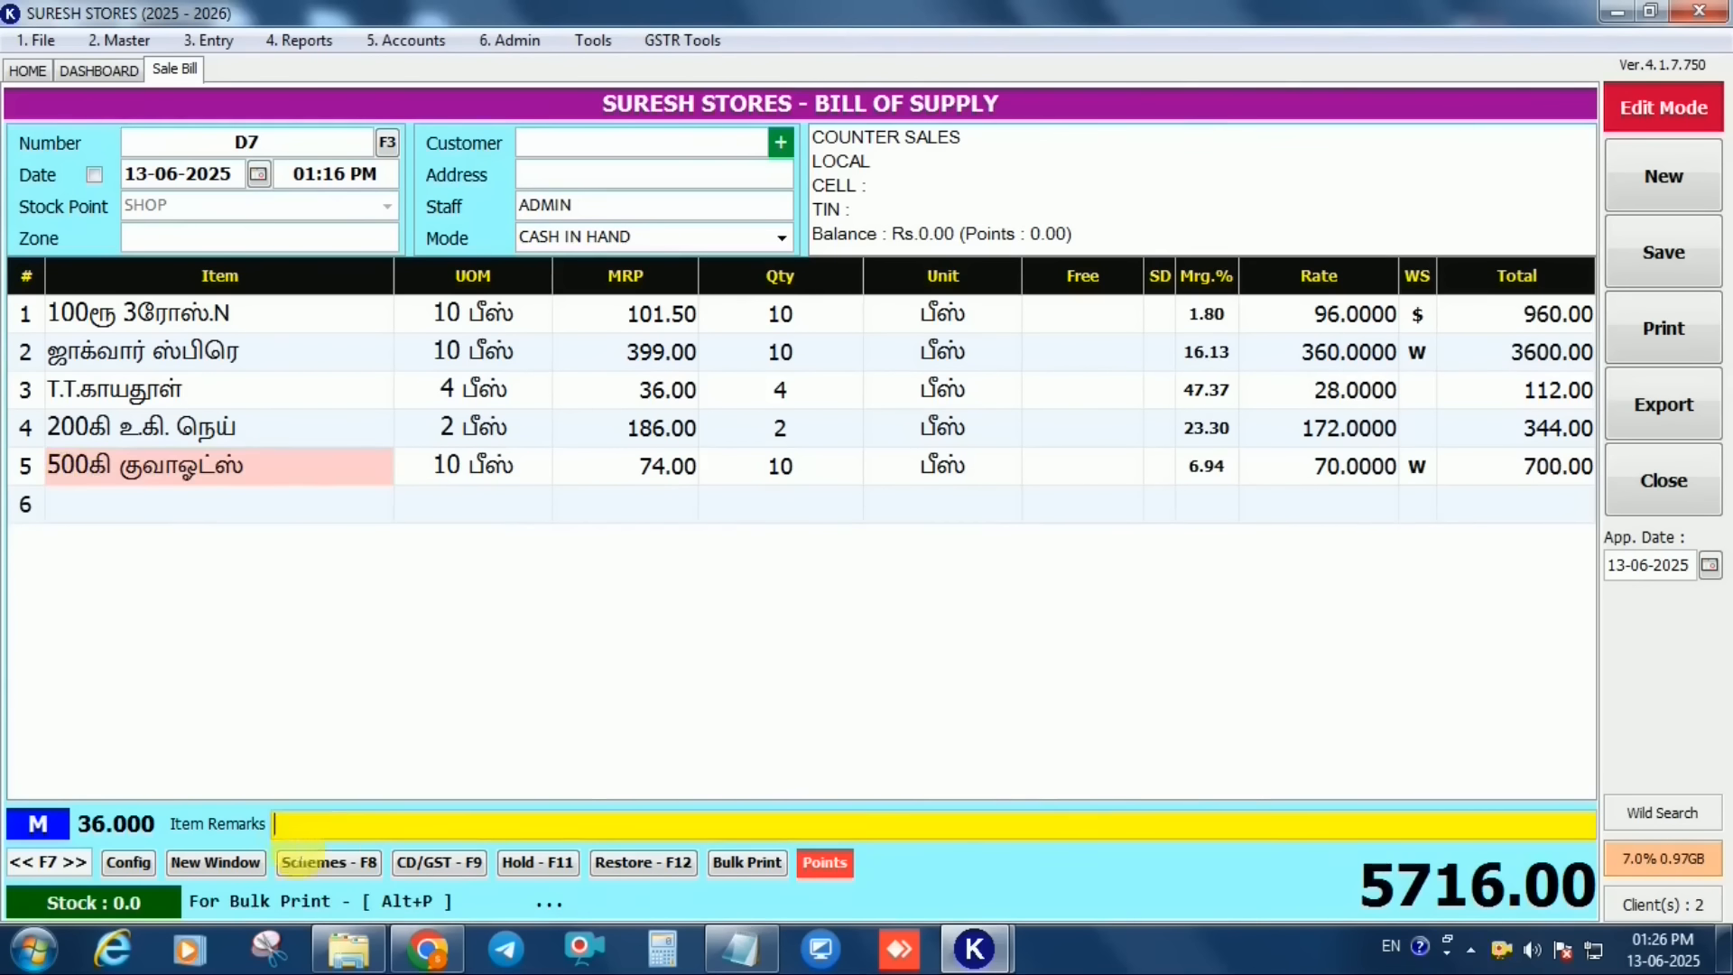
type("OFFER RATE")
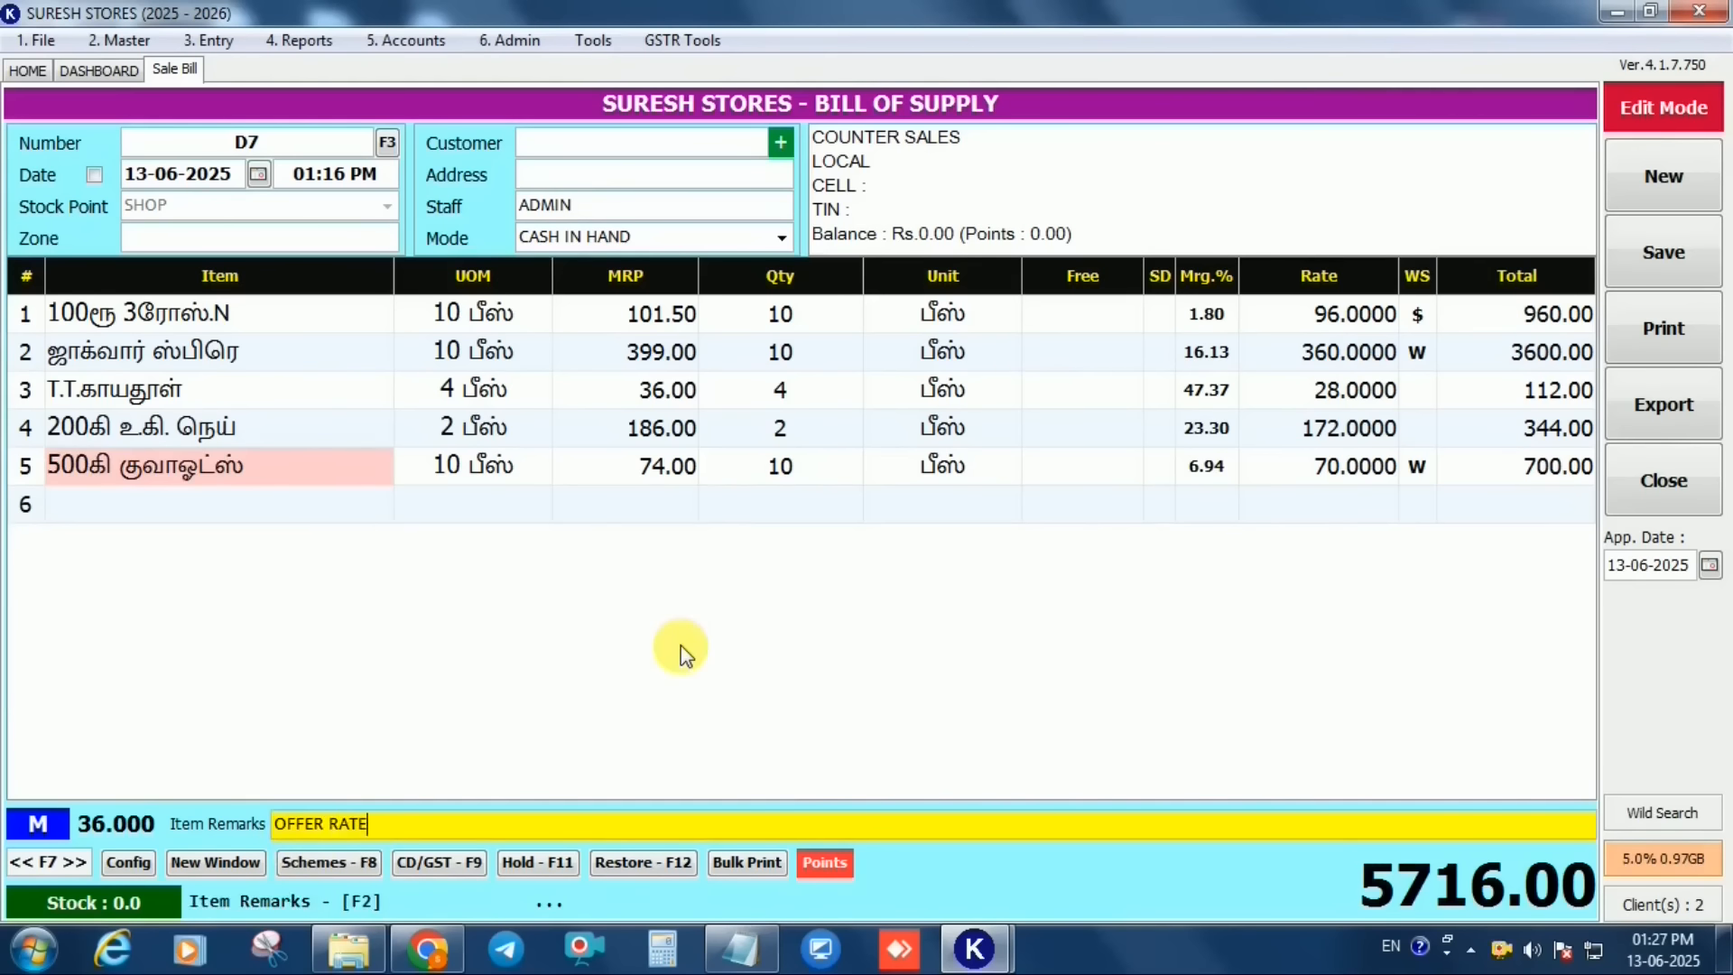
key("Return")
Print bill D7 and look through its printout
key("ctrl+p")
left_click(365, 45)
left_click(364, 45)
scroll(1161, 444, "down", 7)
scroll(1160, 444, "down", 1)
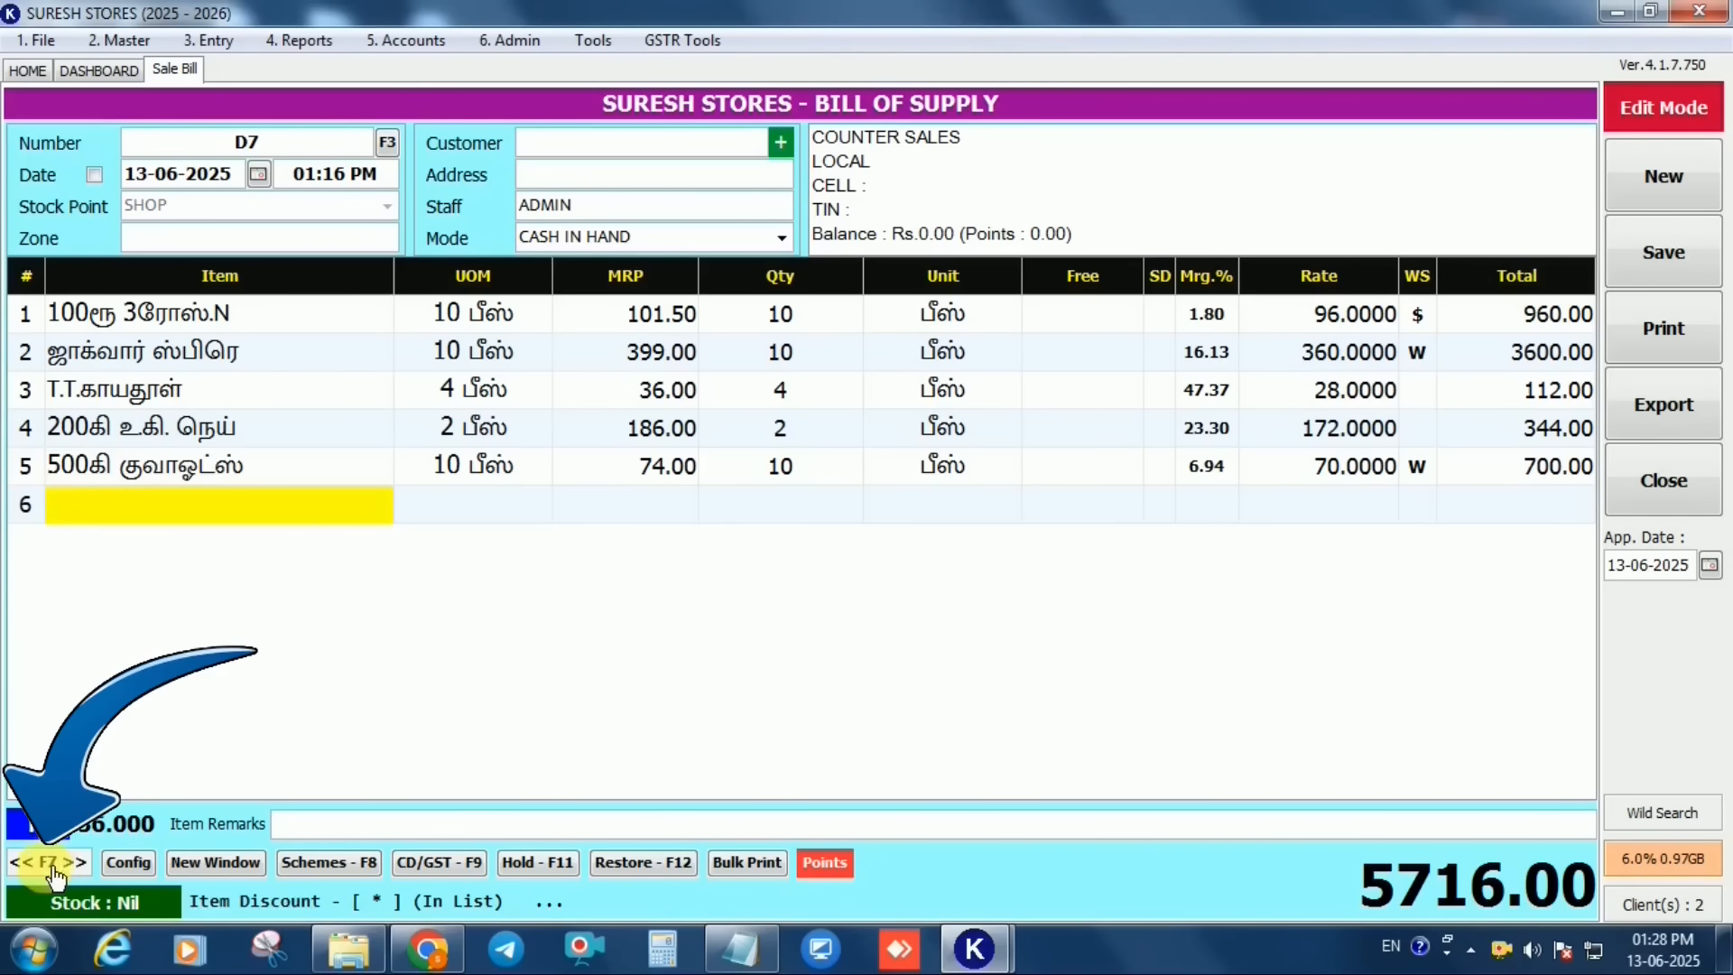
Browse backward from bill D7 through the previously saved bills
mouse_move(50, 874)
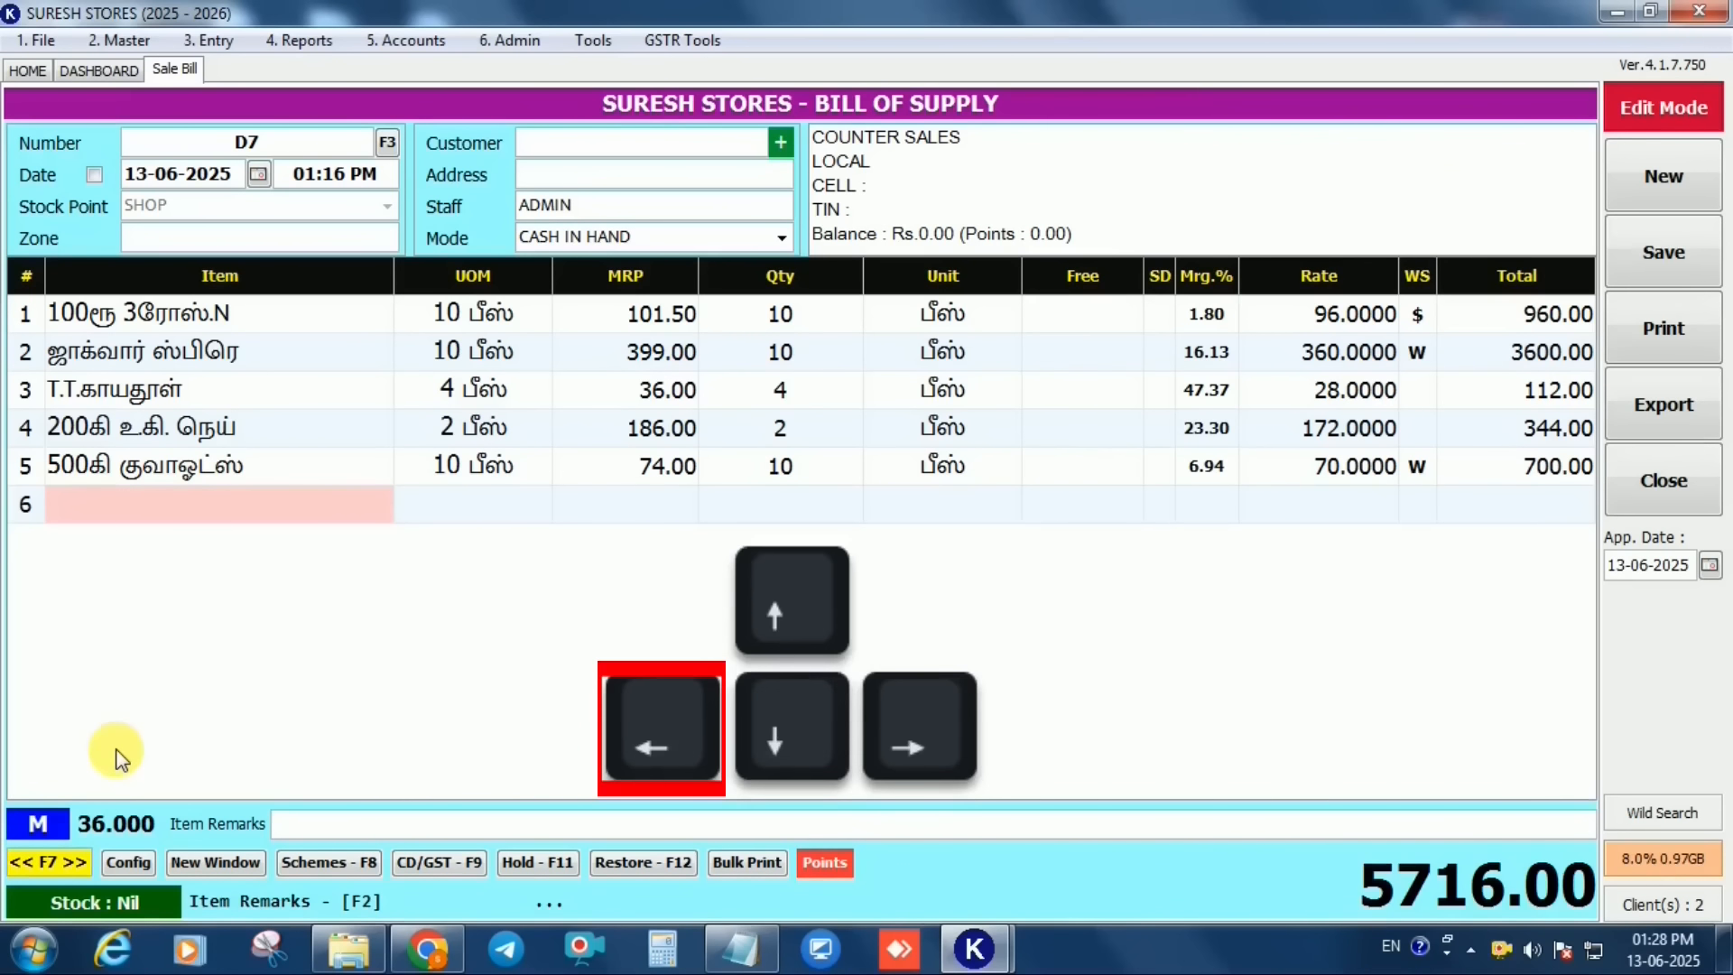
key("Left")
key("Left")
key("Left")
key("Left")
key("Left")
key("Left")
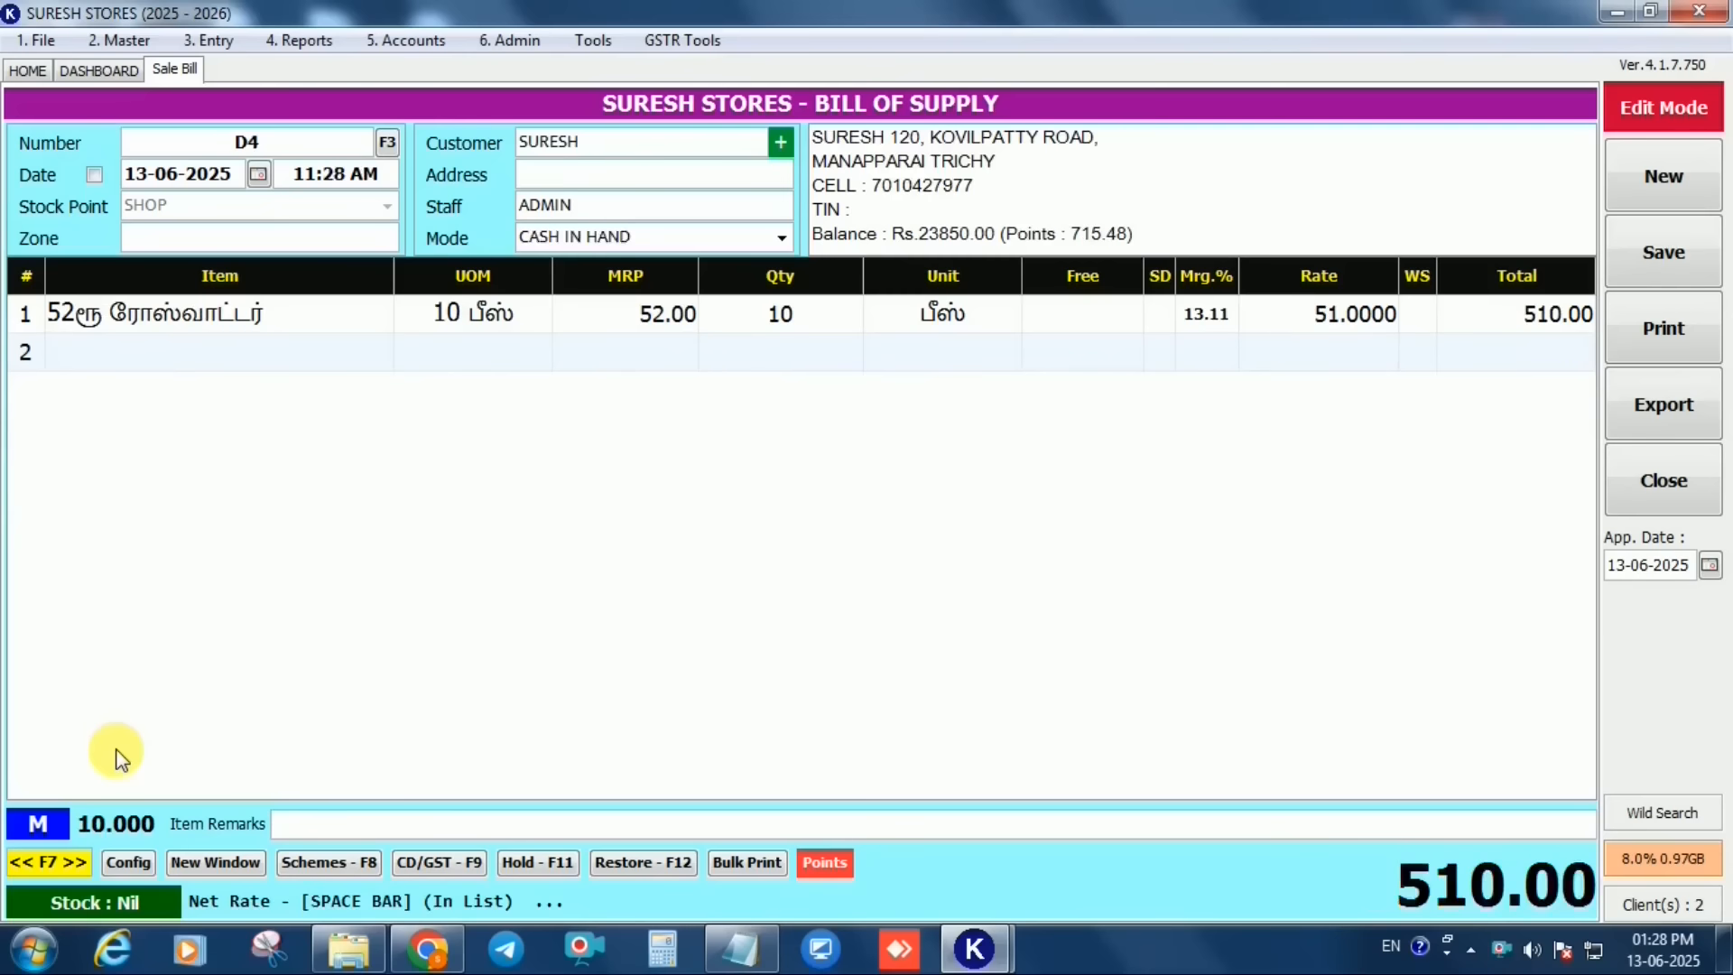
Browse forward through the saved bills to return to bill D7
key("Right")
key("Right")
key("Right")
key("Right")
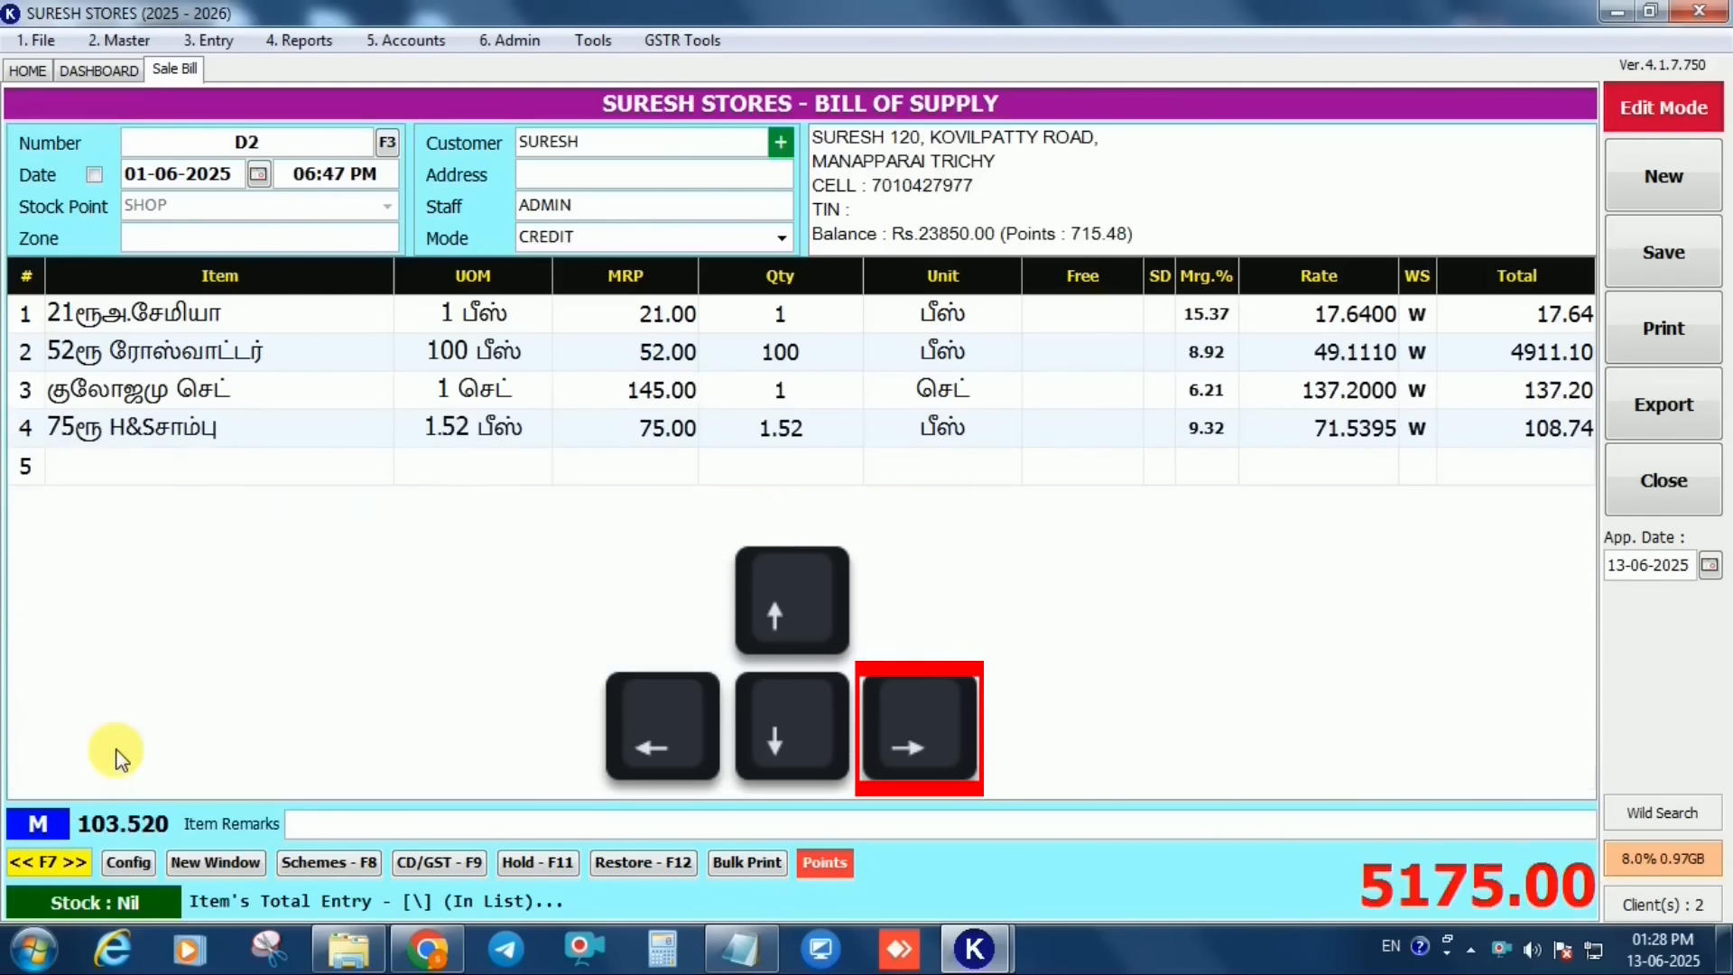
key("Right")
key("Right")
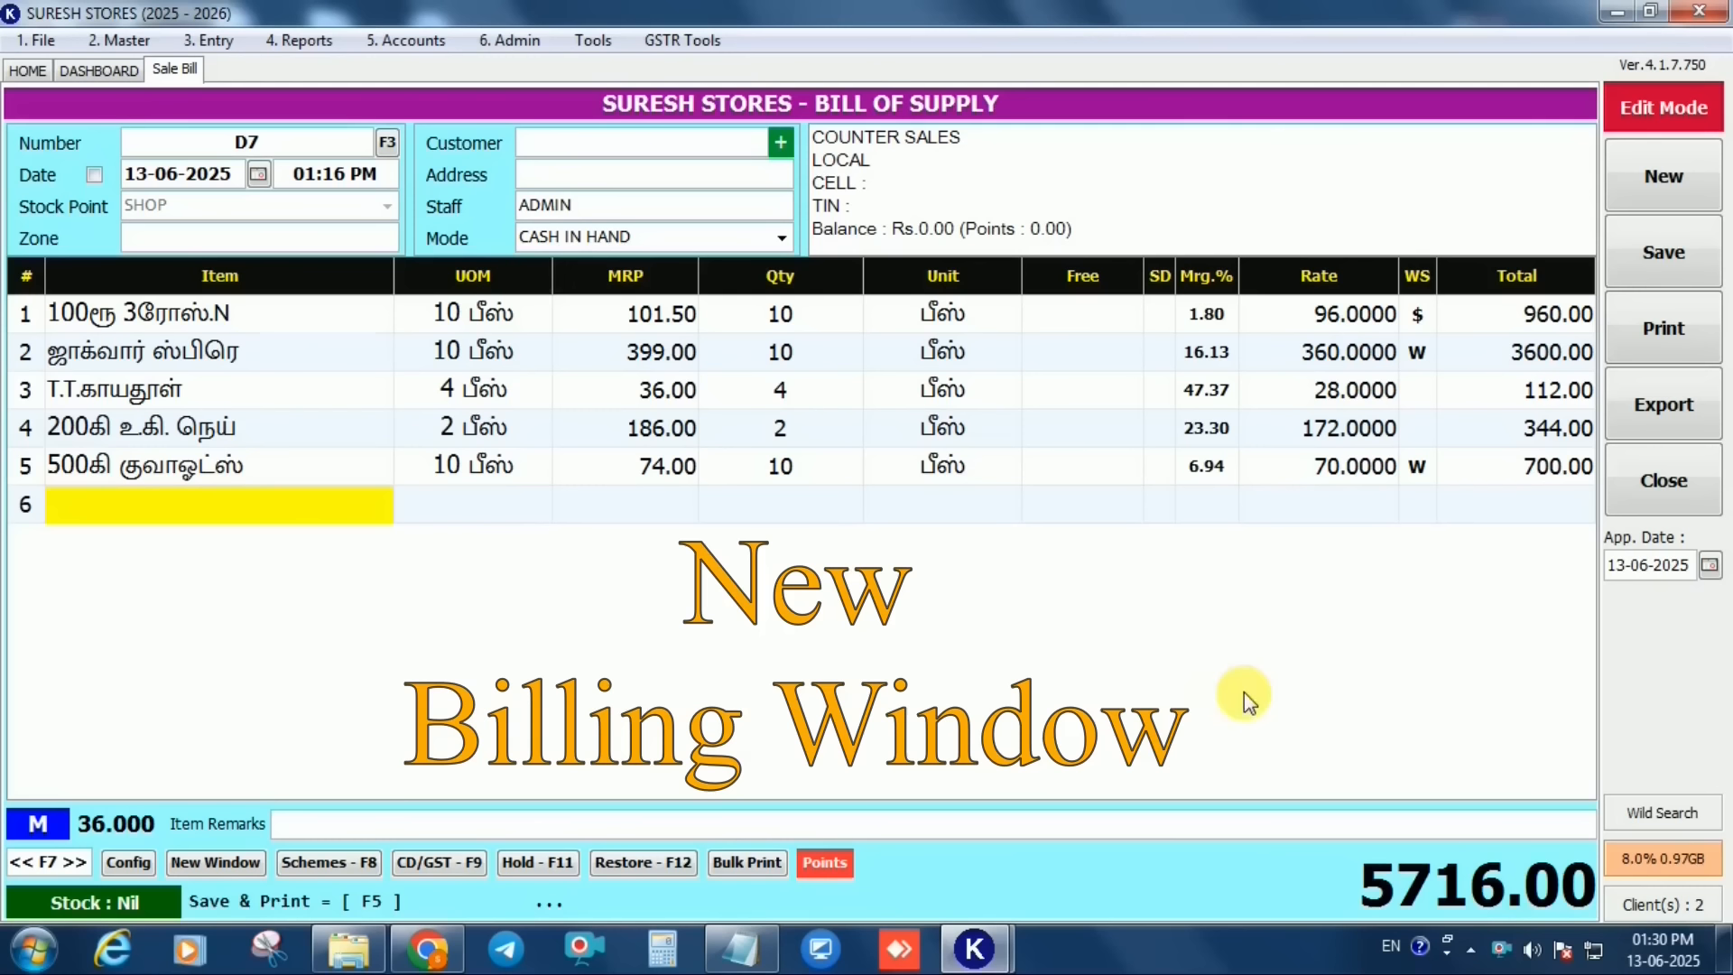
Open an additional billing window
left_click(209, 863)
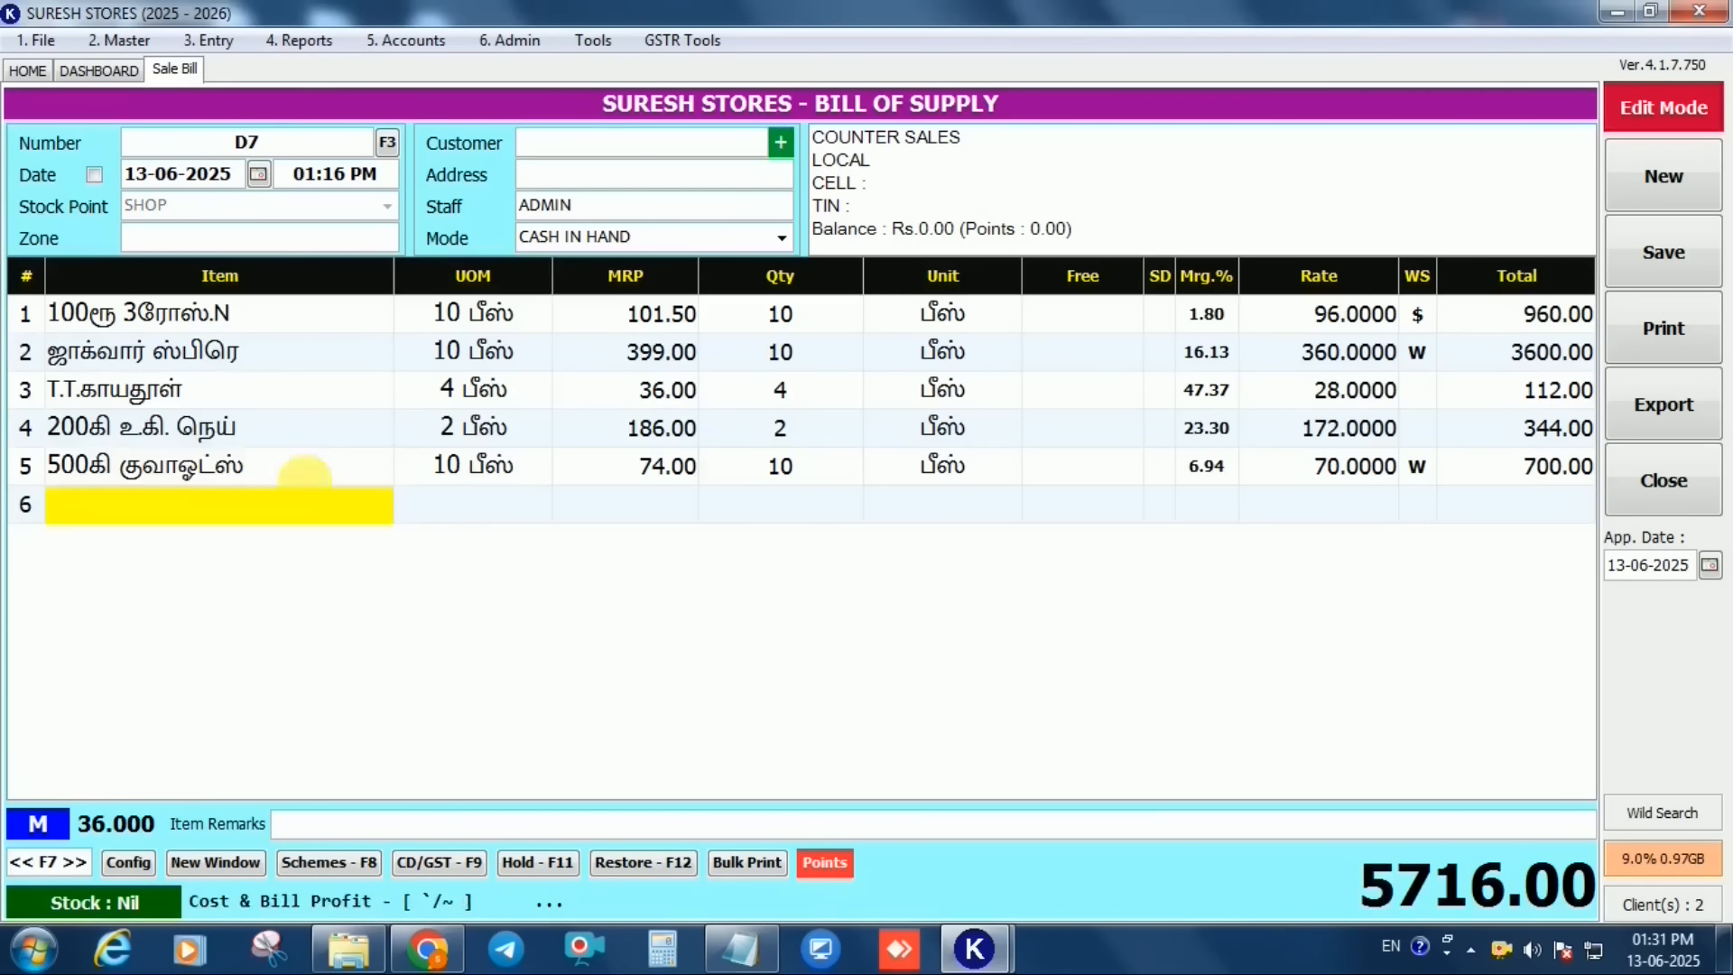
View the scheme and item discount details of the 200கி உ.கி. நெய் line and close them
left_click(229, 439)
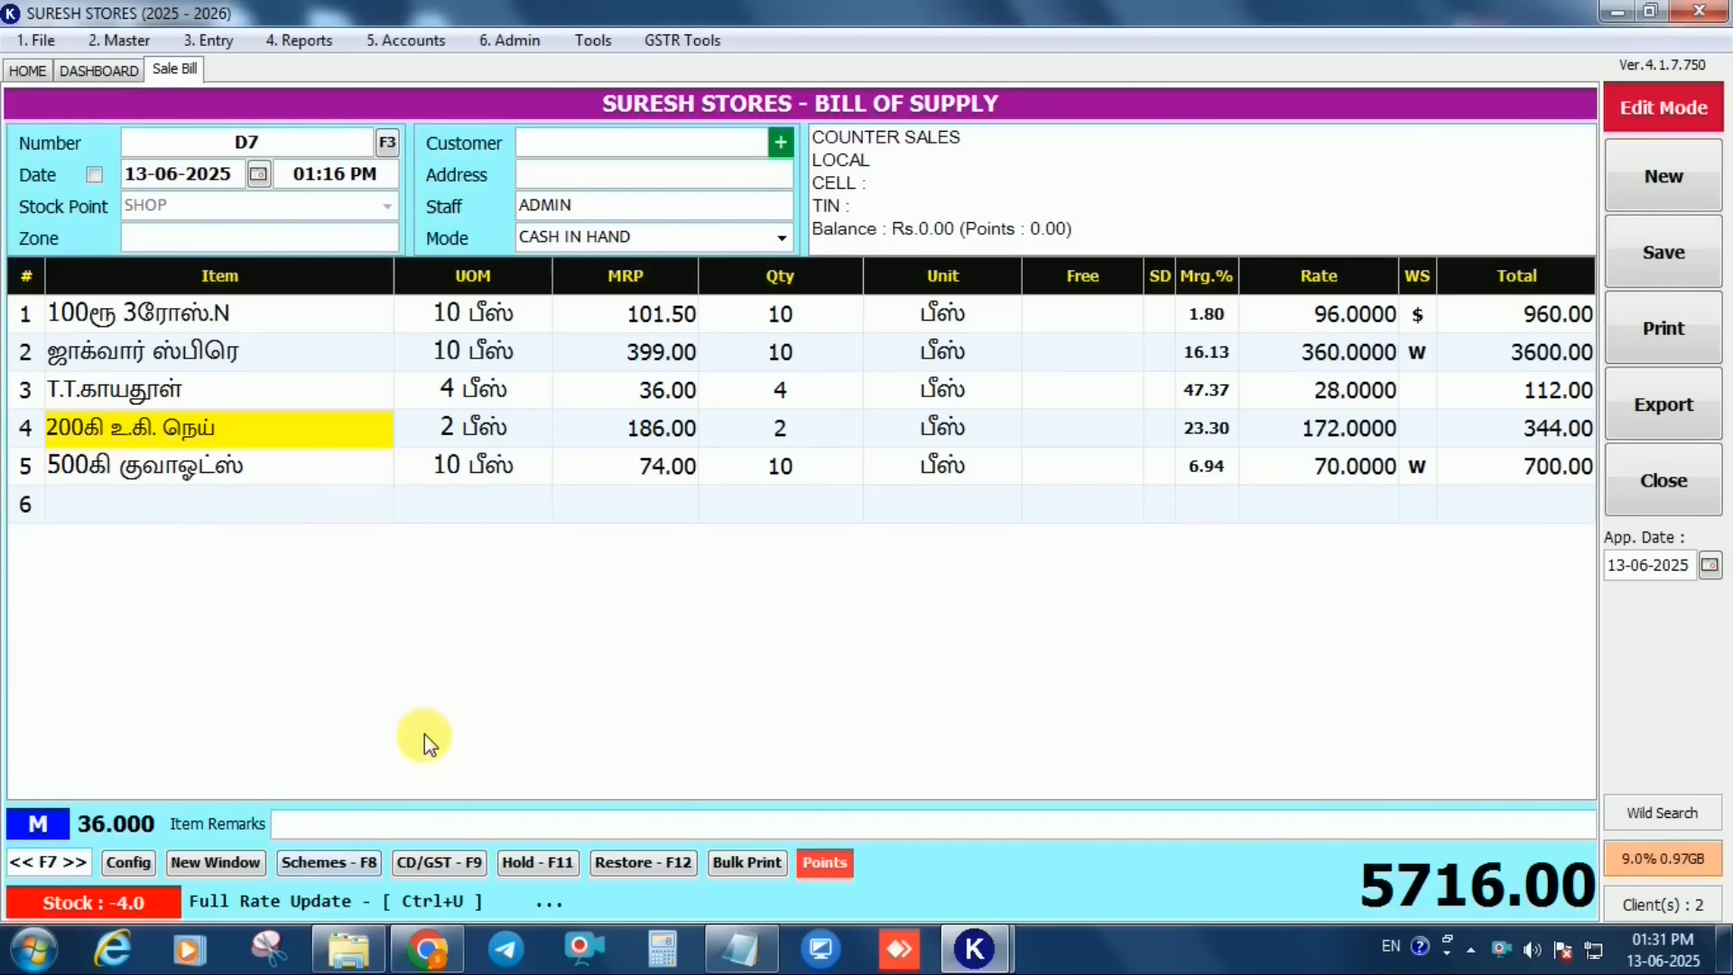
key("F8")
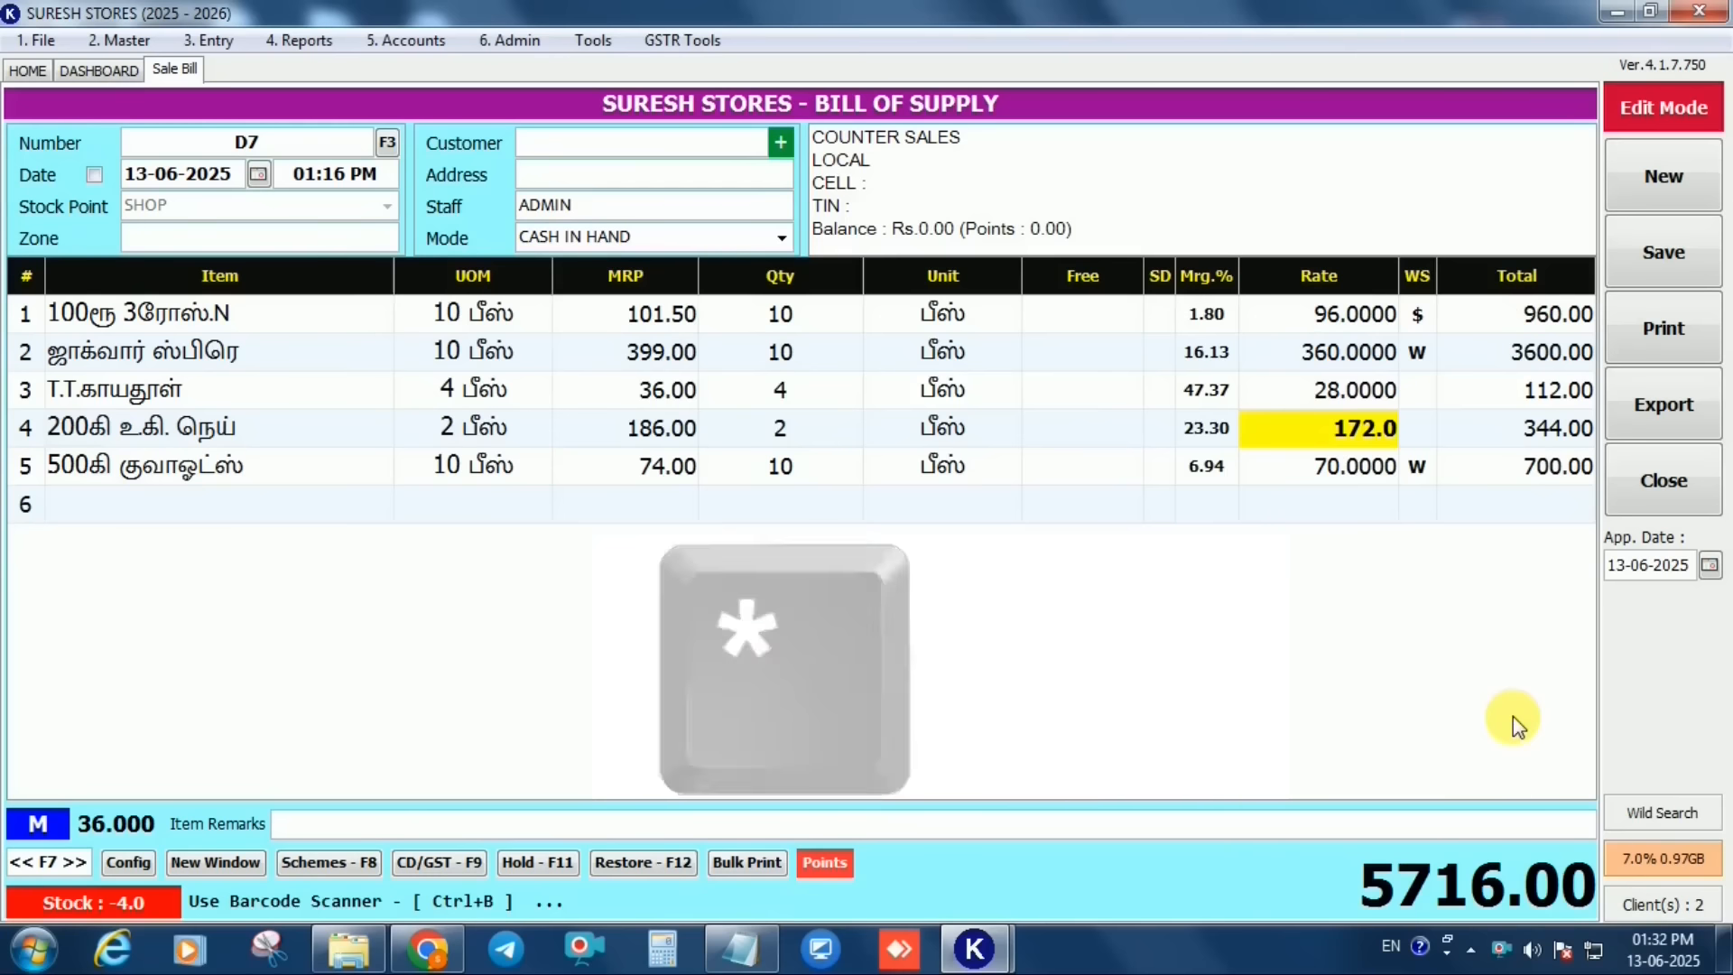
key("asterisk")
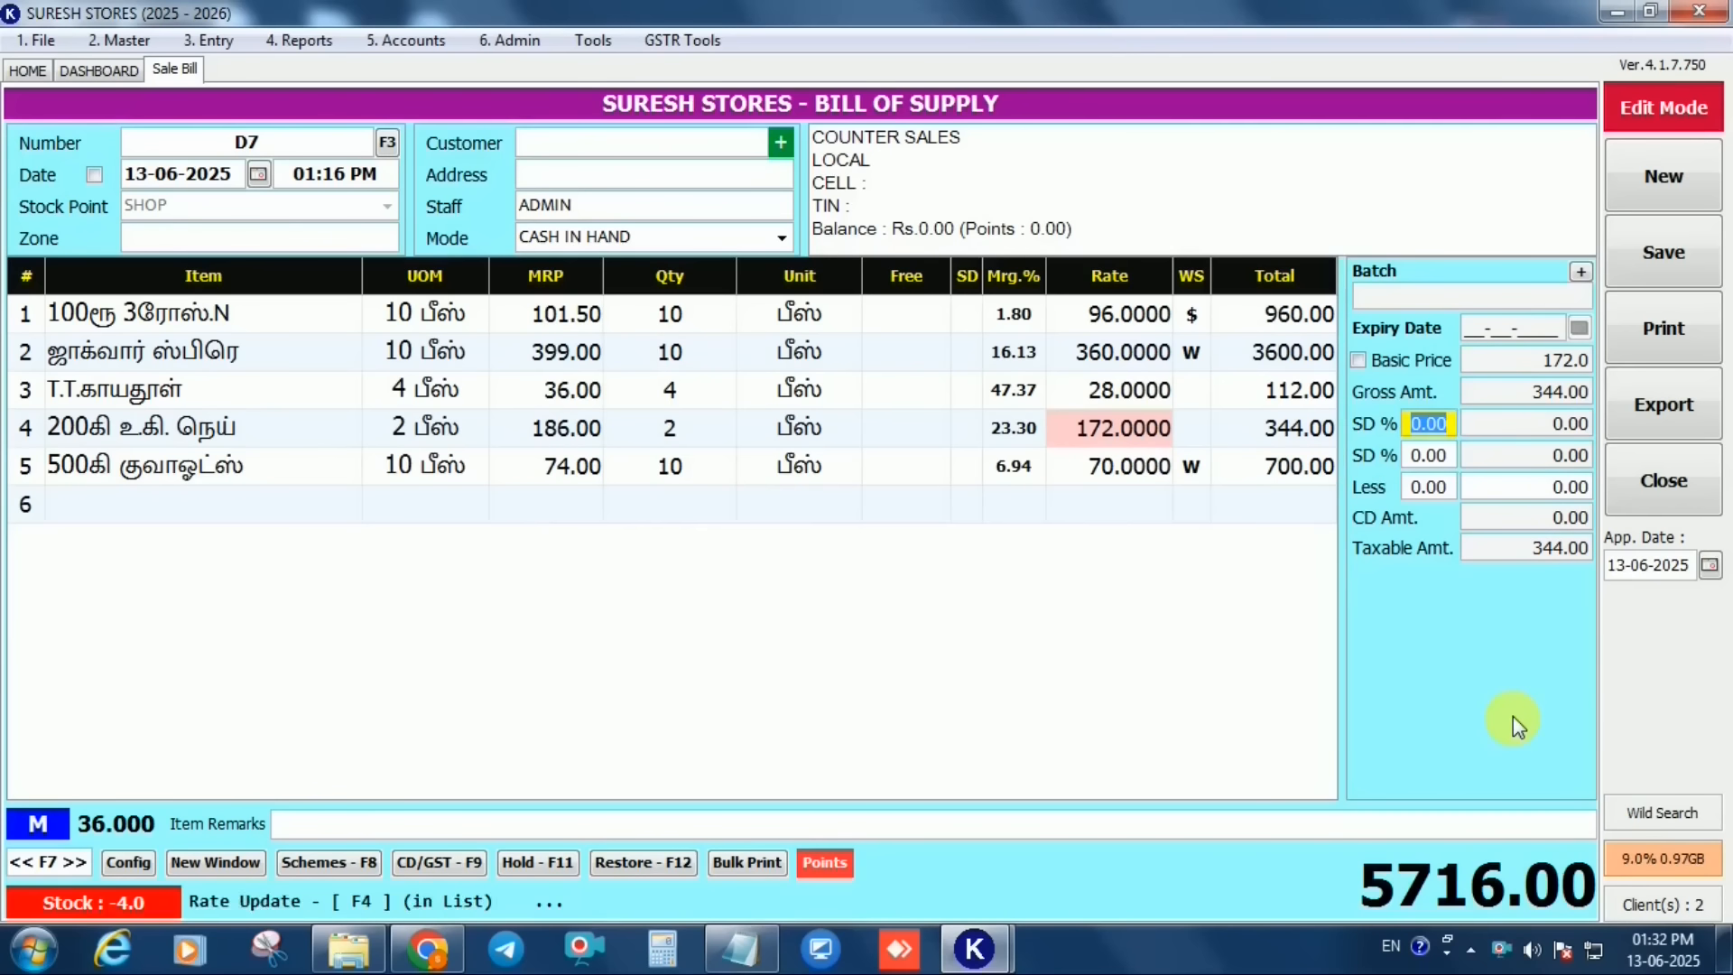
key("F8")
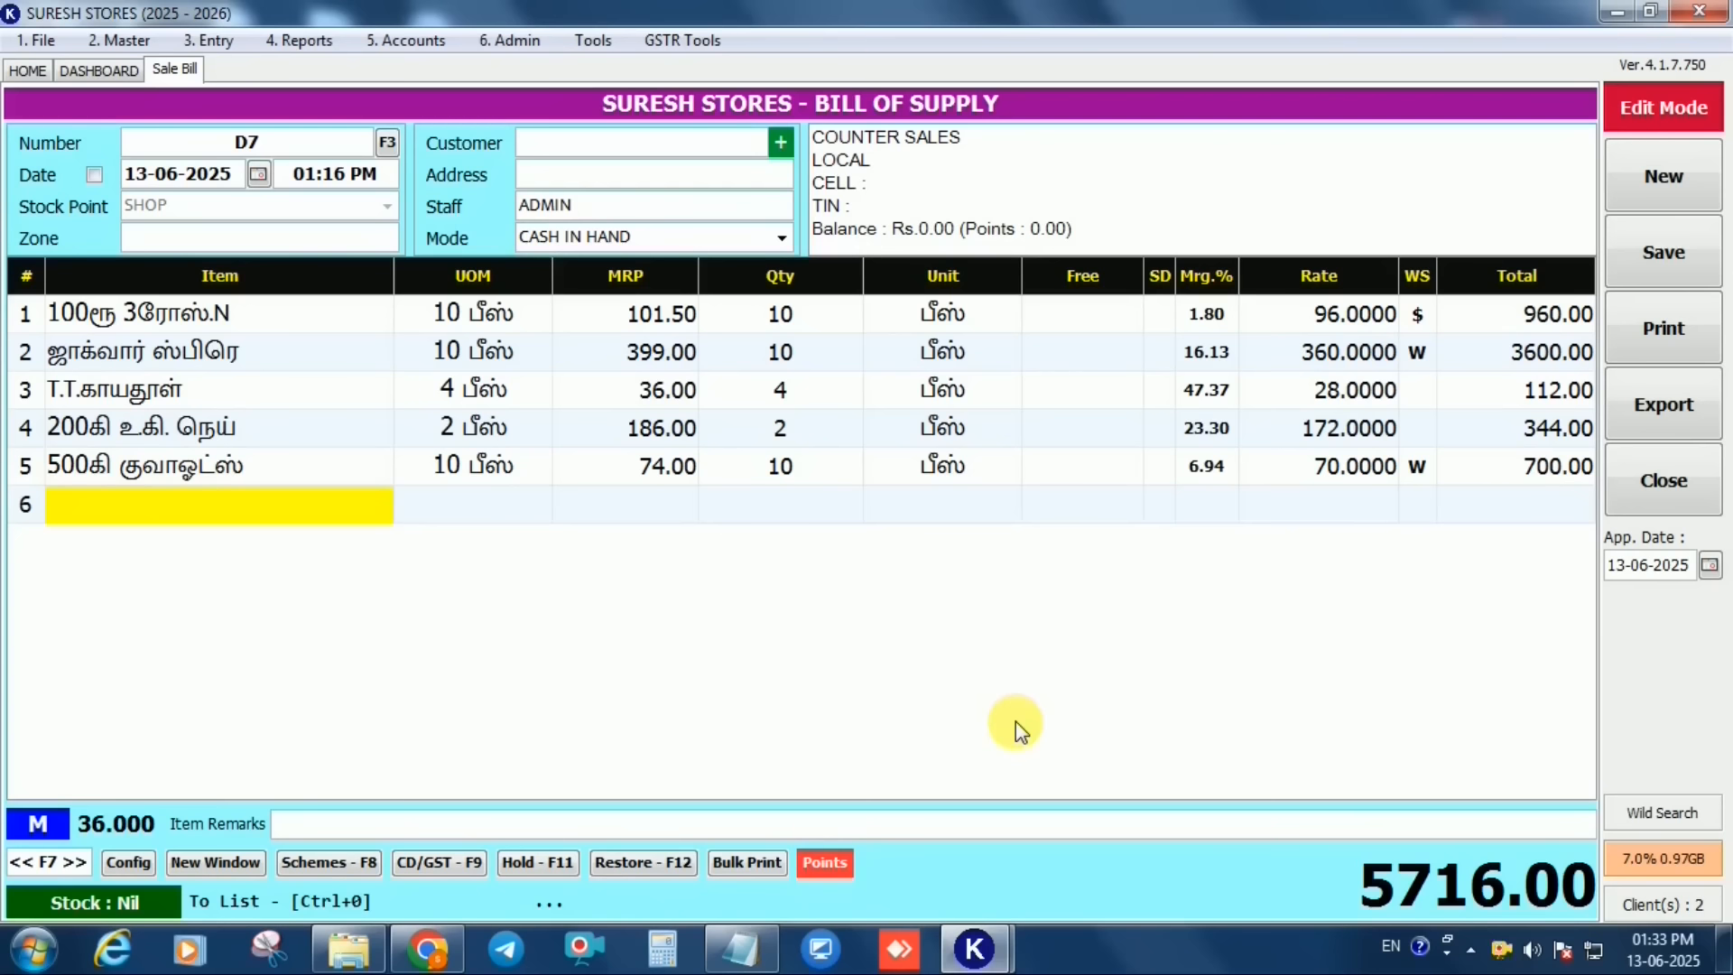
Set the bill's cash discount to 1% and clear it again
key("ctrl+space")
type("1")
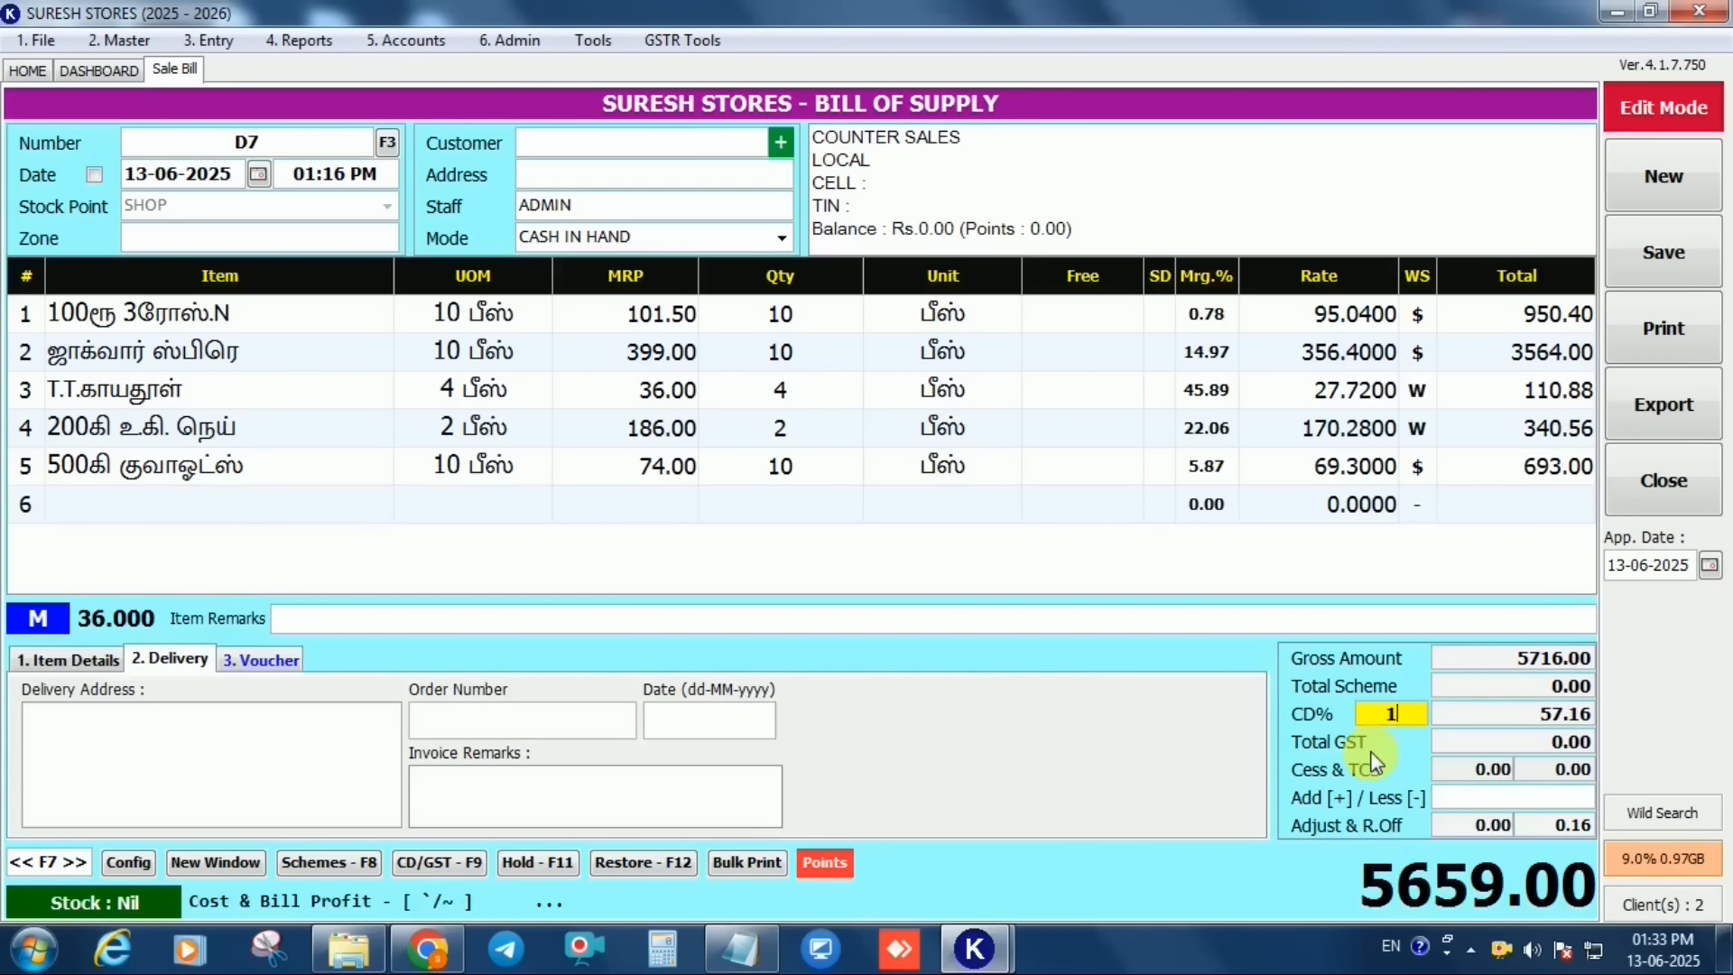
key("BackSpace")
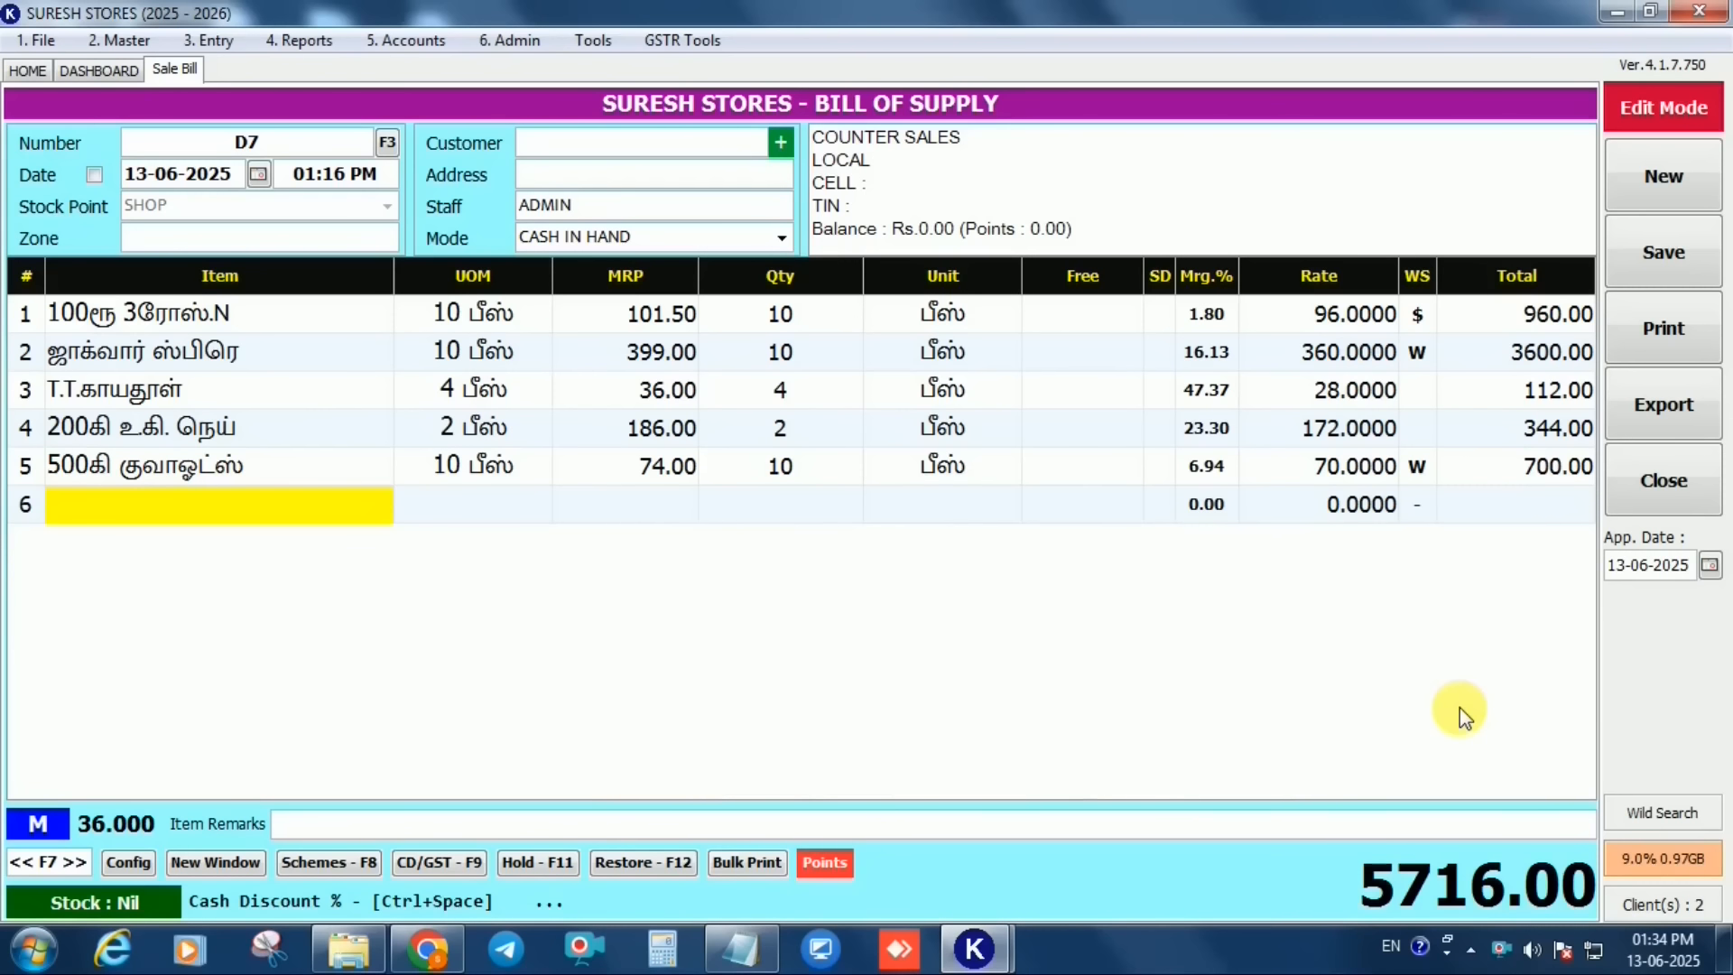
Check the cost and profit of the whole bill and of the 500கி குவாஓட்ஸ் line
key("grave")
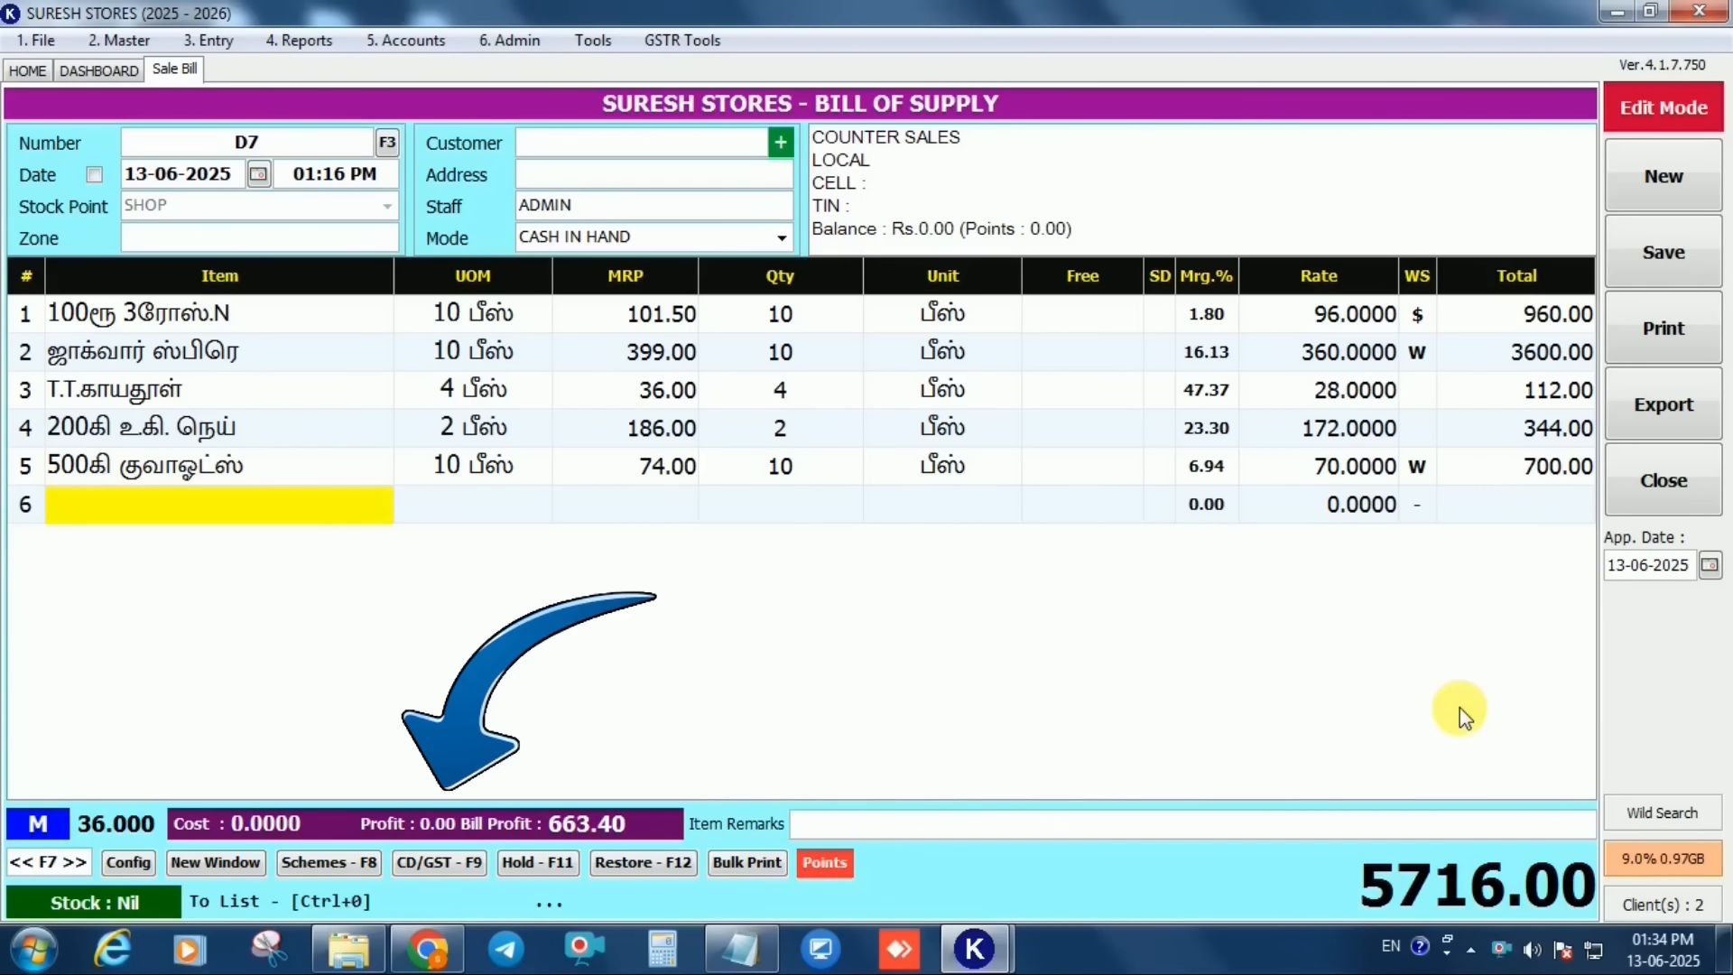
key("grave")
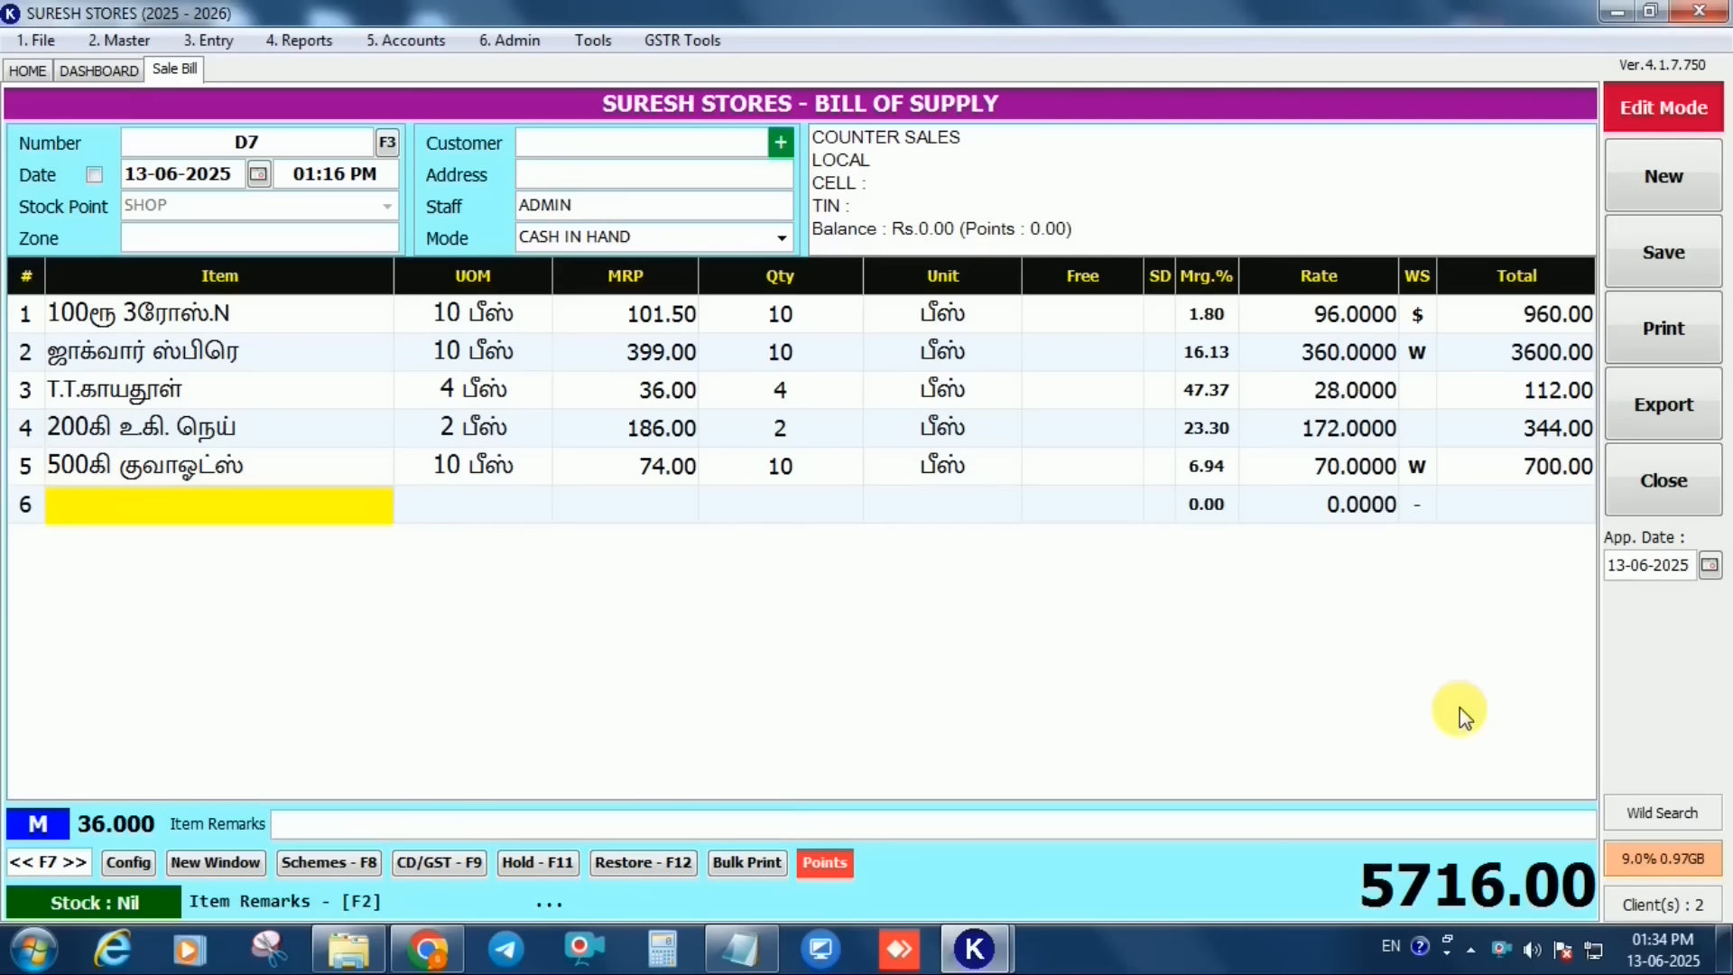
left_click(307, 469)
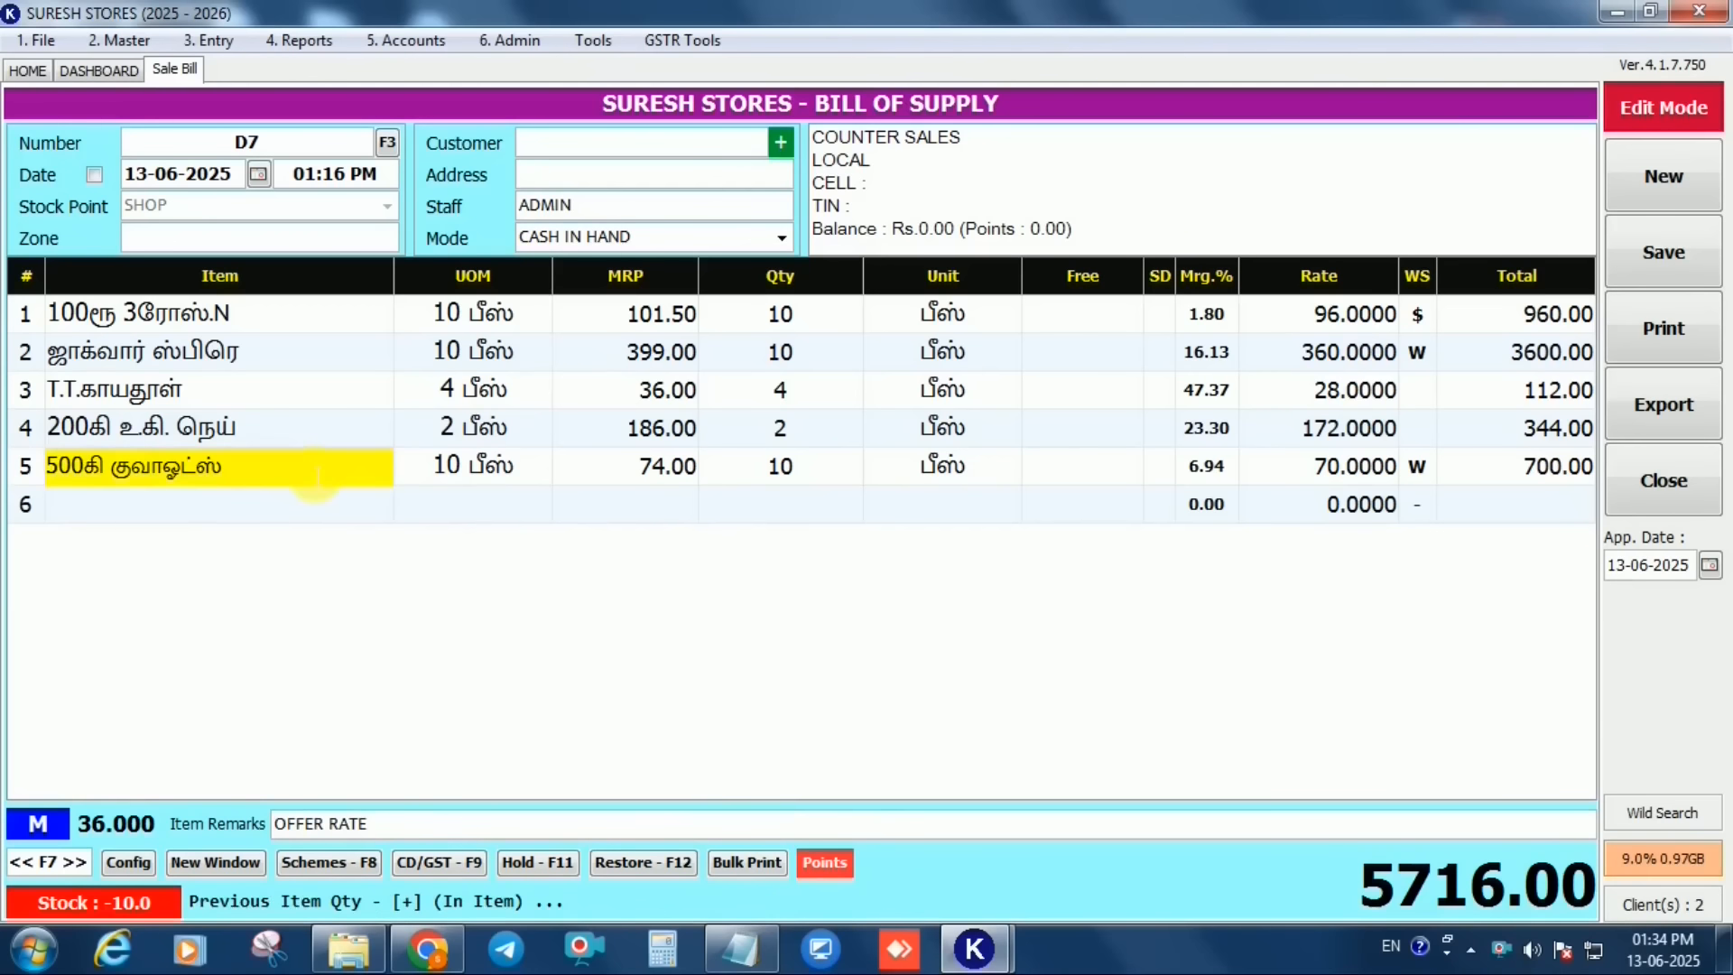
key("grave")
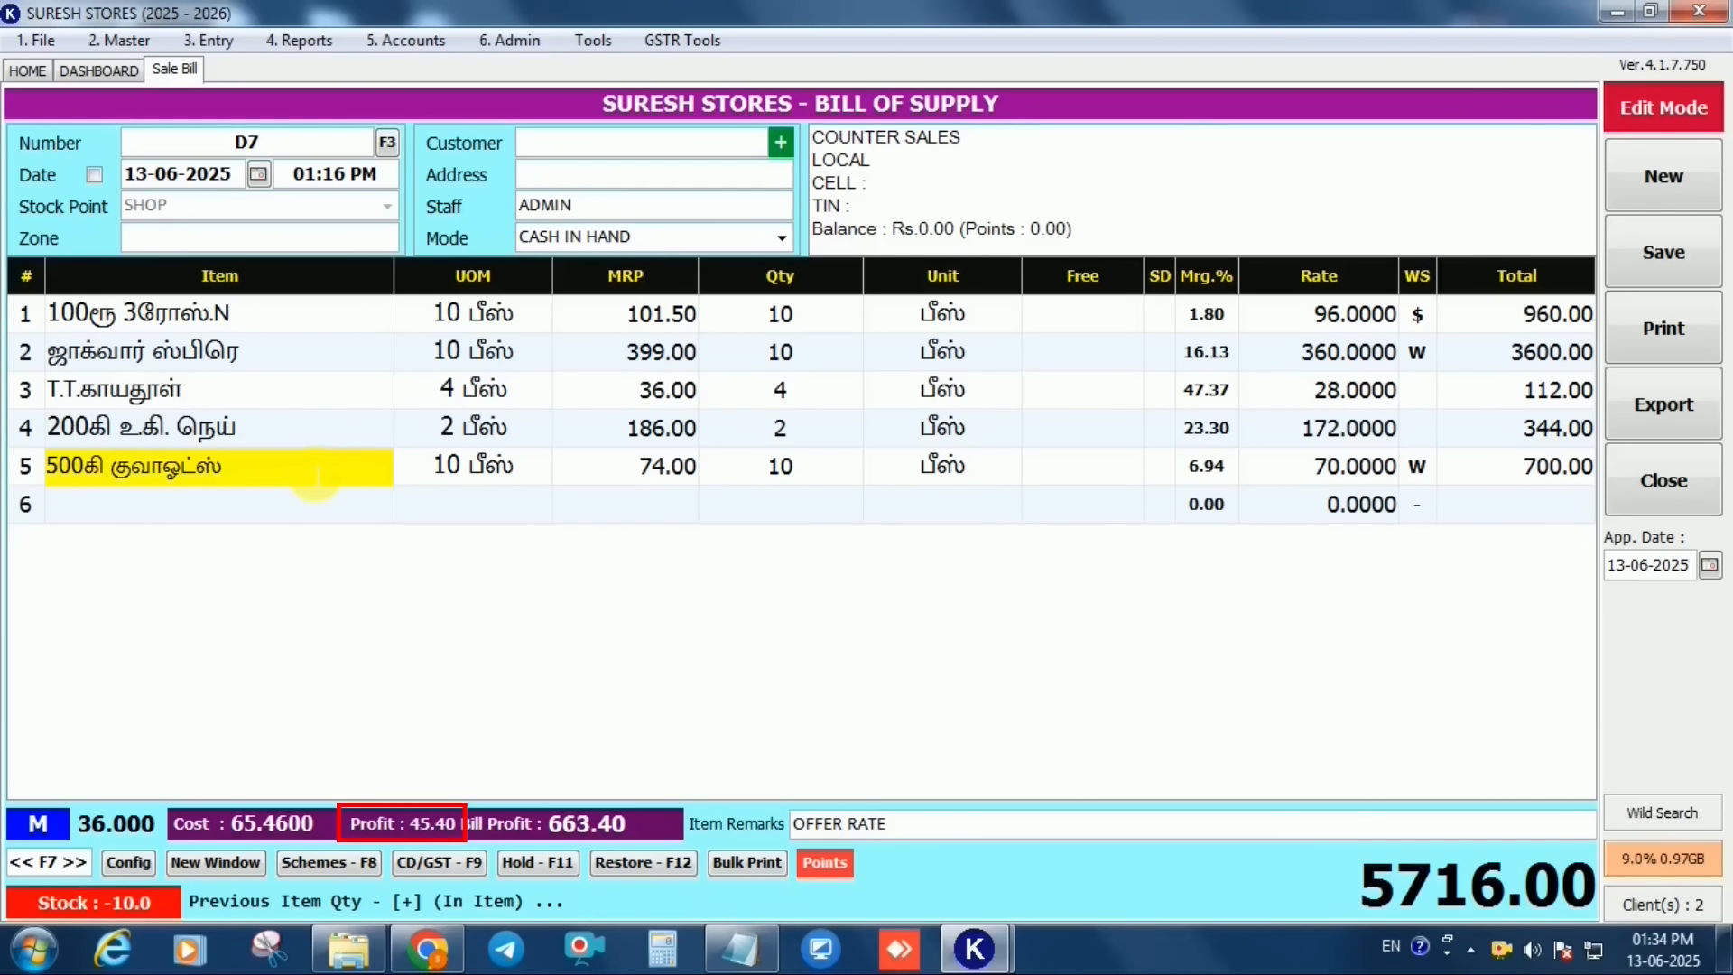
key("Down")
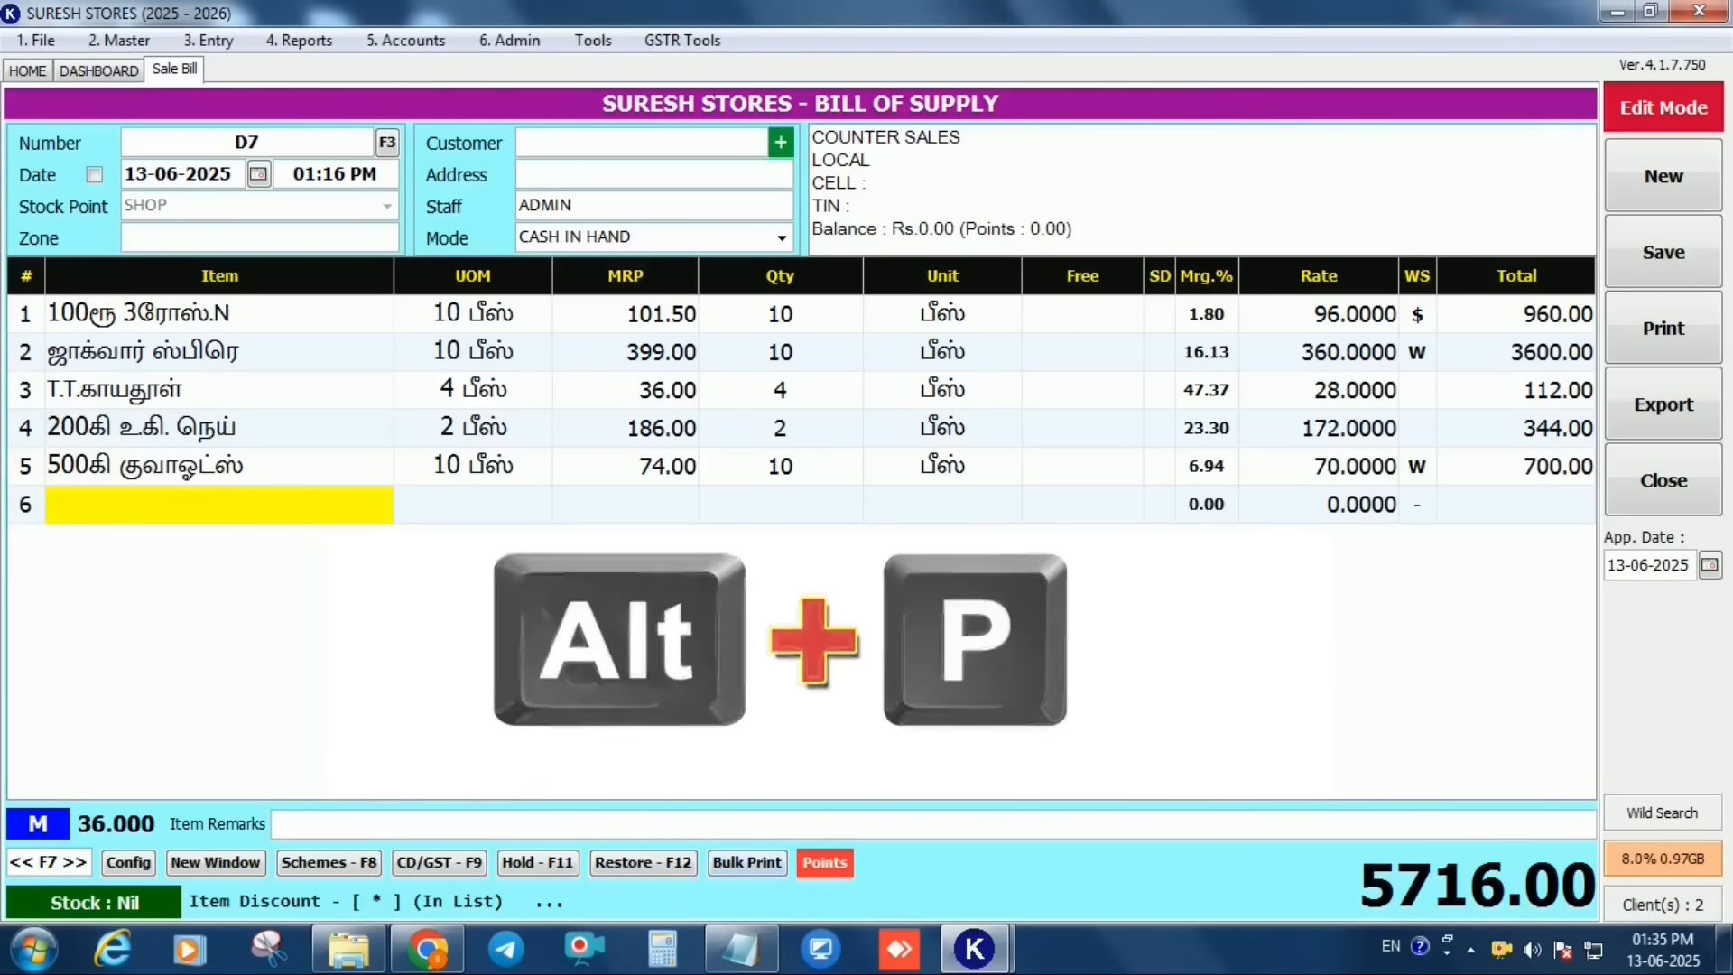
Choose bills D3 to D6 as the bulk print range, and cancel the bulk print
key("alt+p")
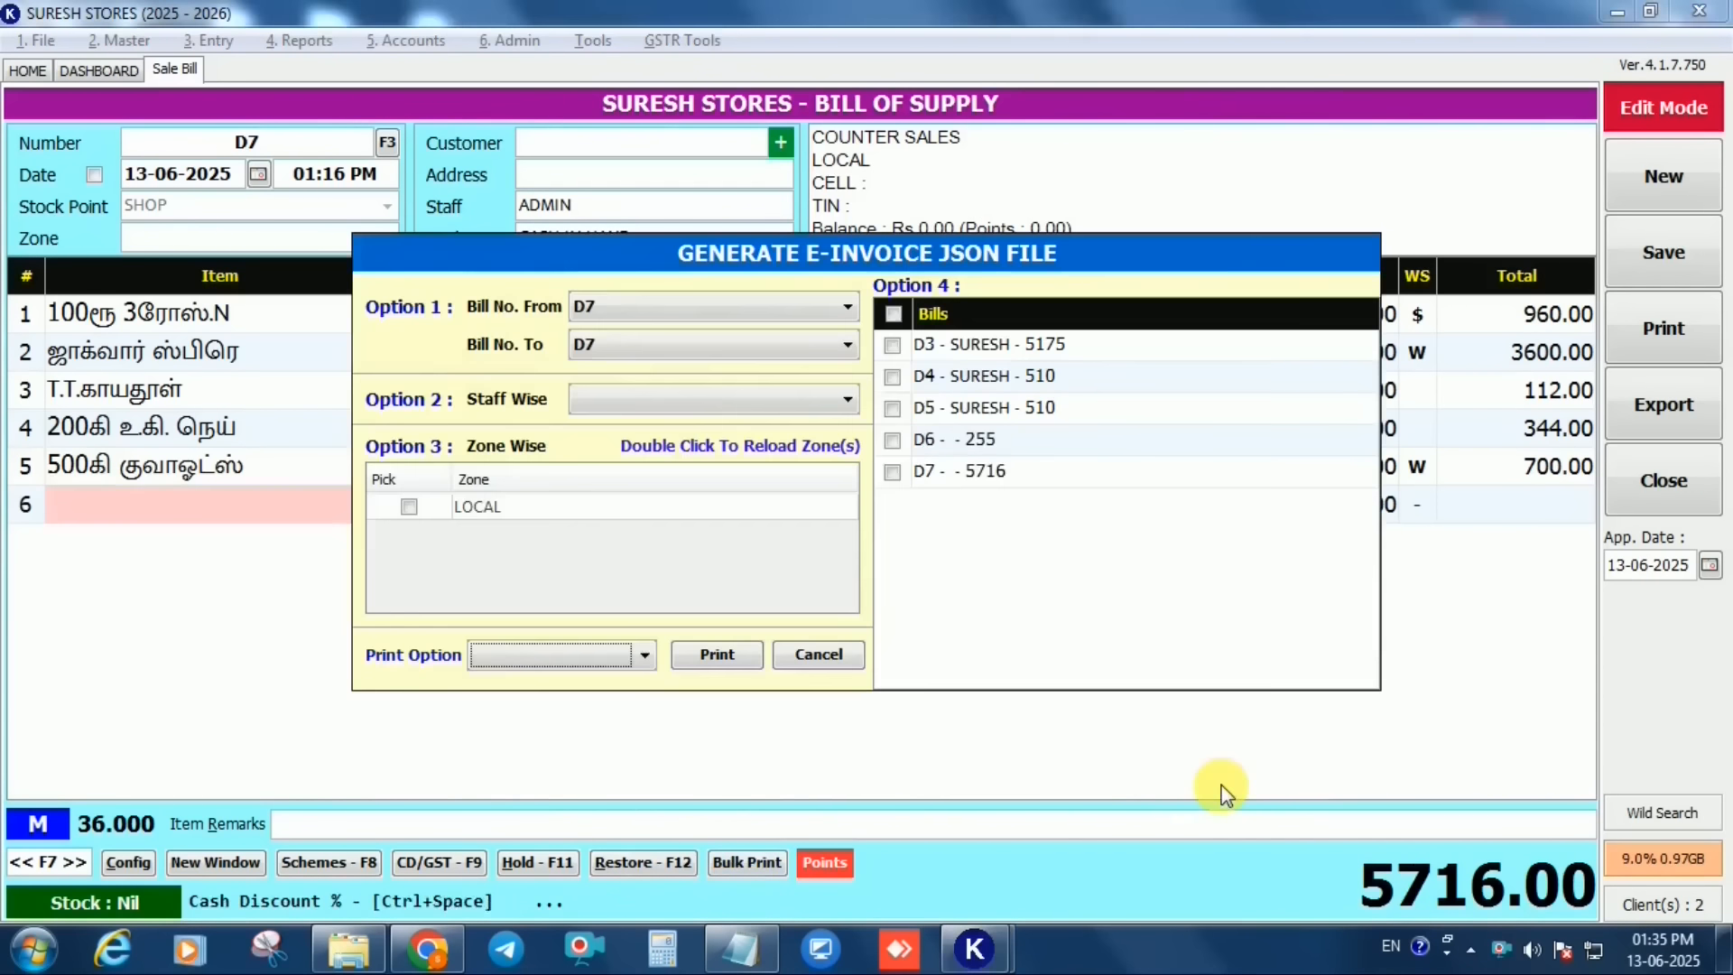
left_click(847, 307)
left_click(786, 422)
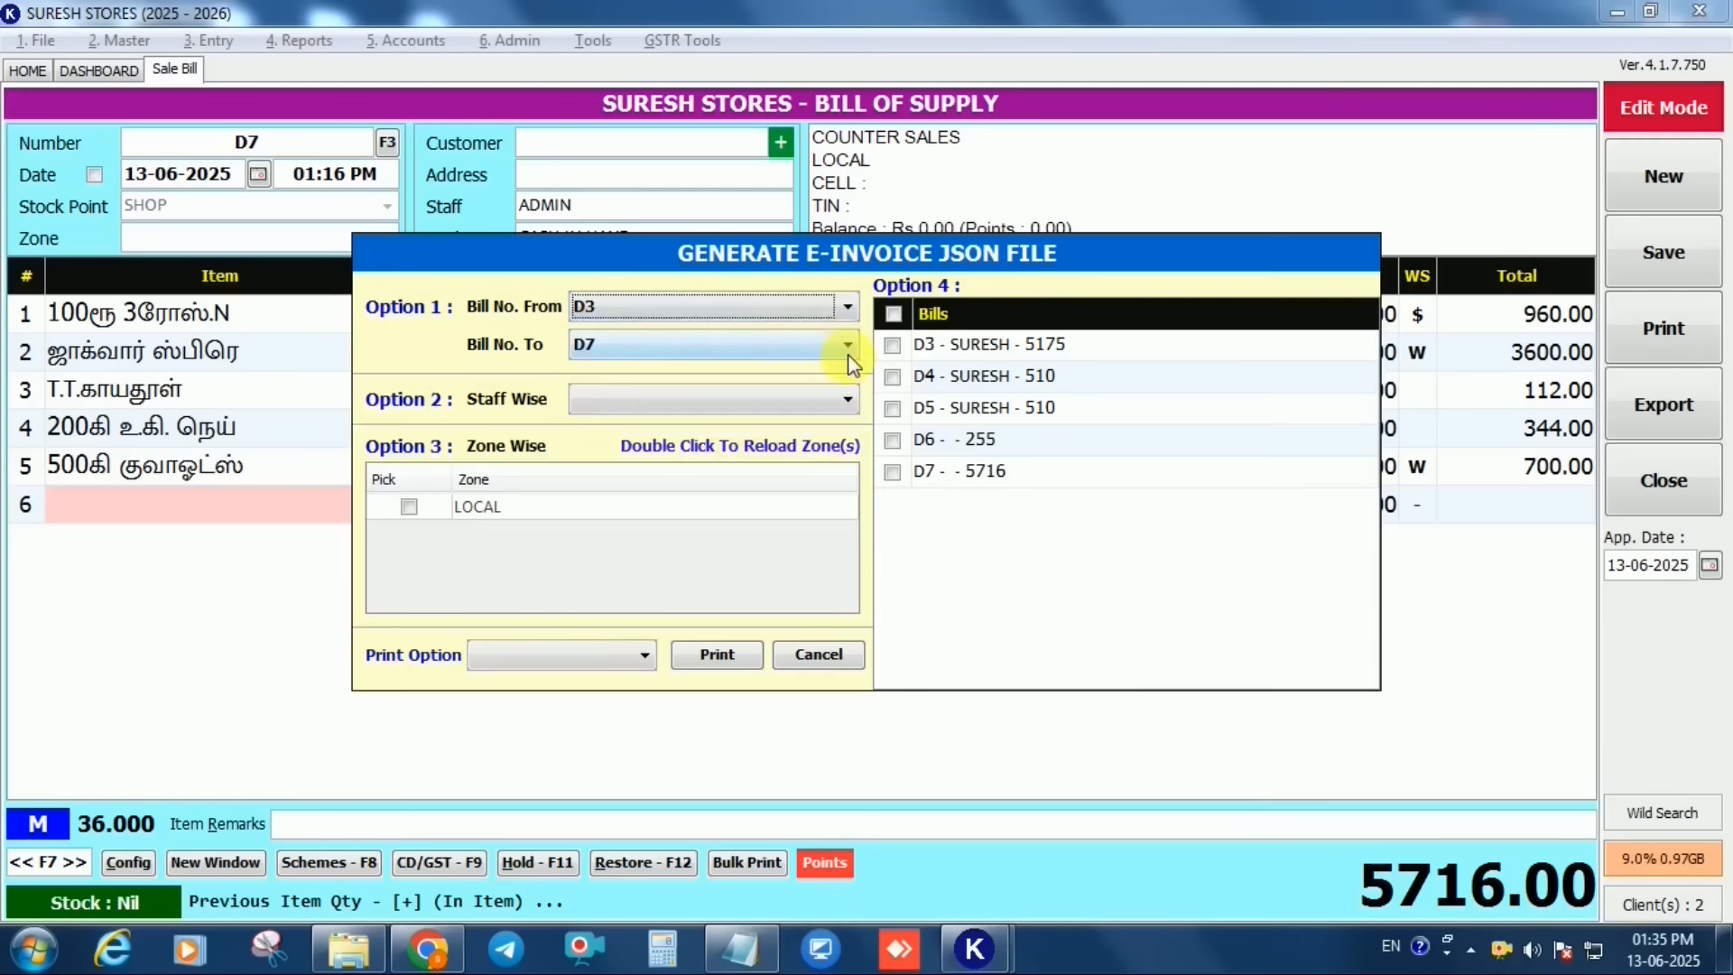
left_click(845, 345)
left_click(816, 393)
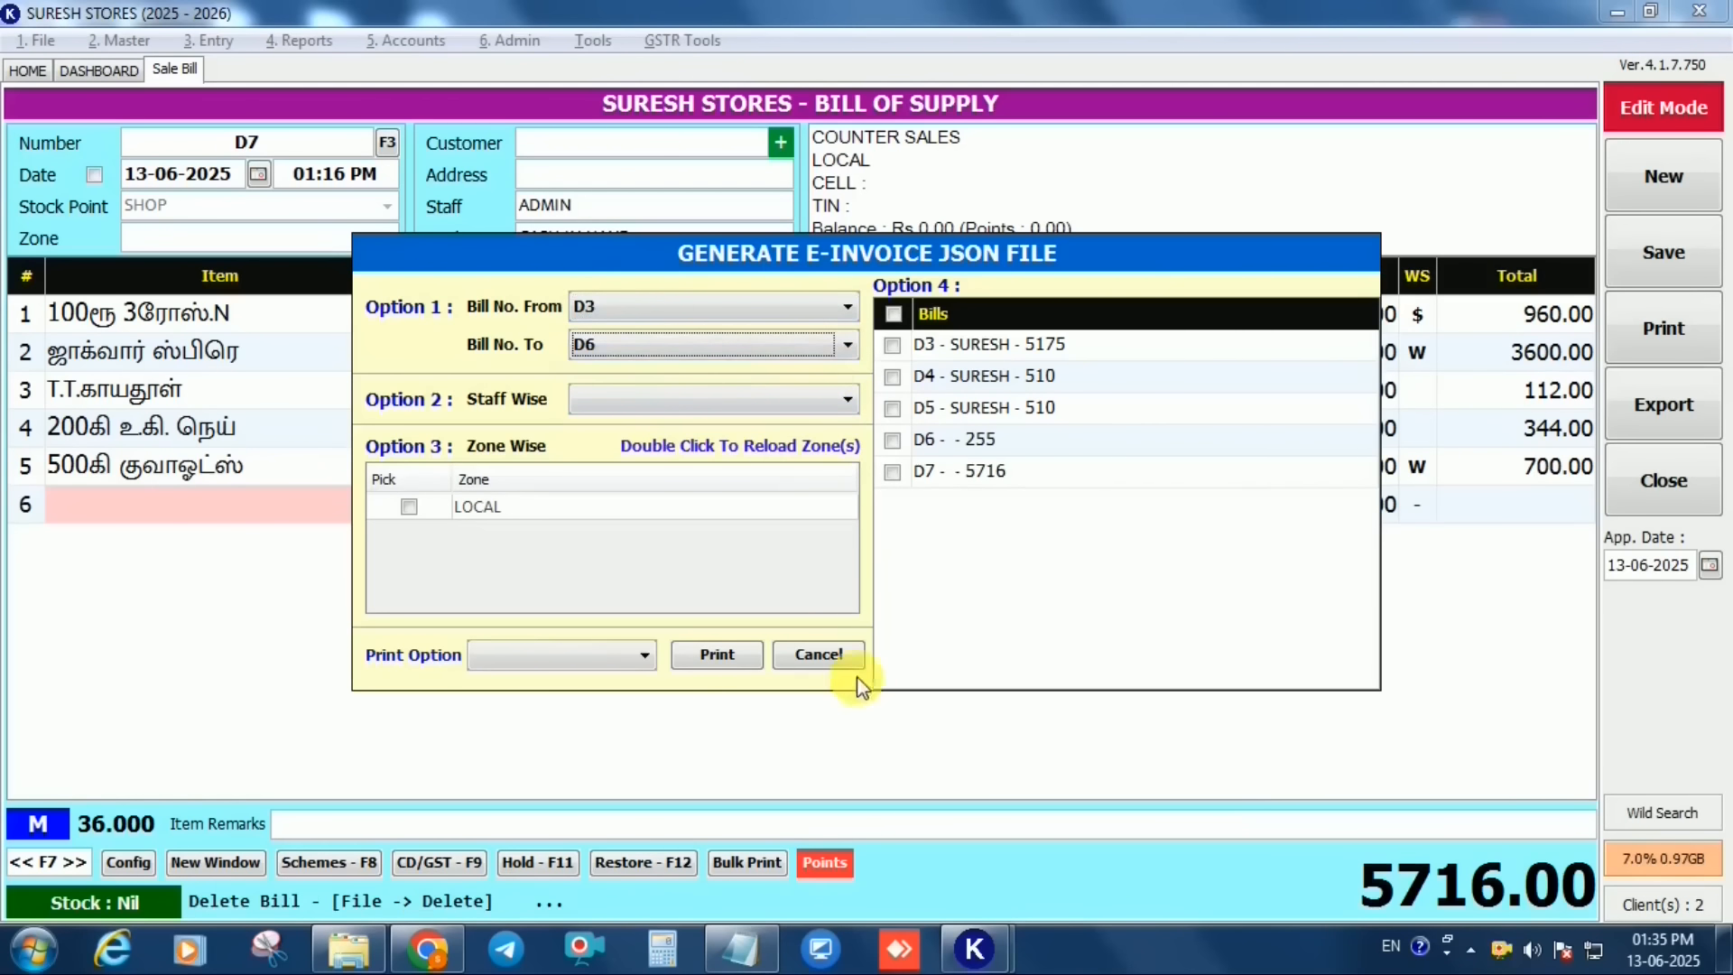
left_click(818, 655)
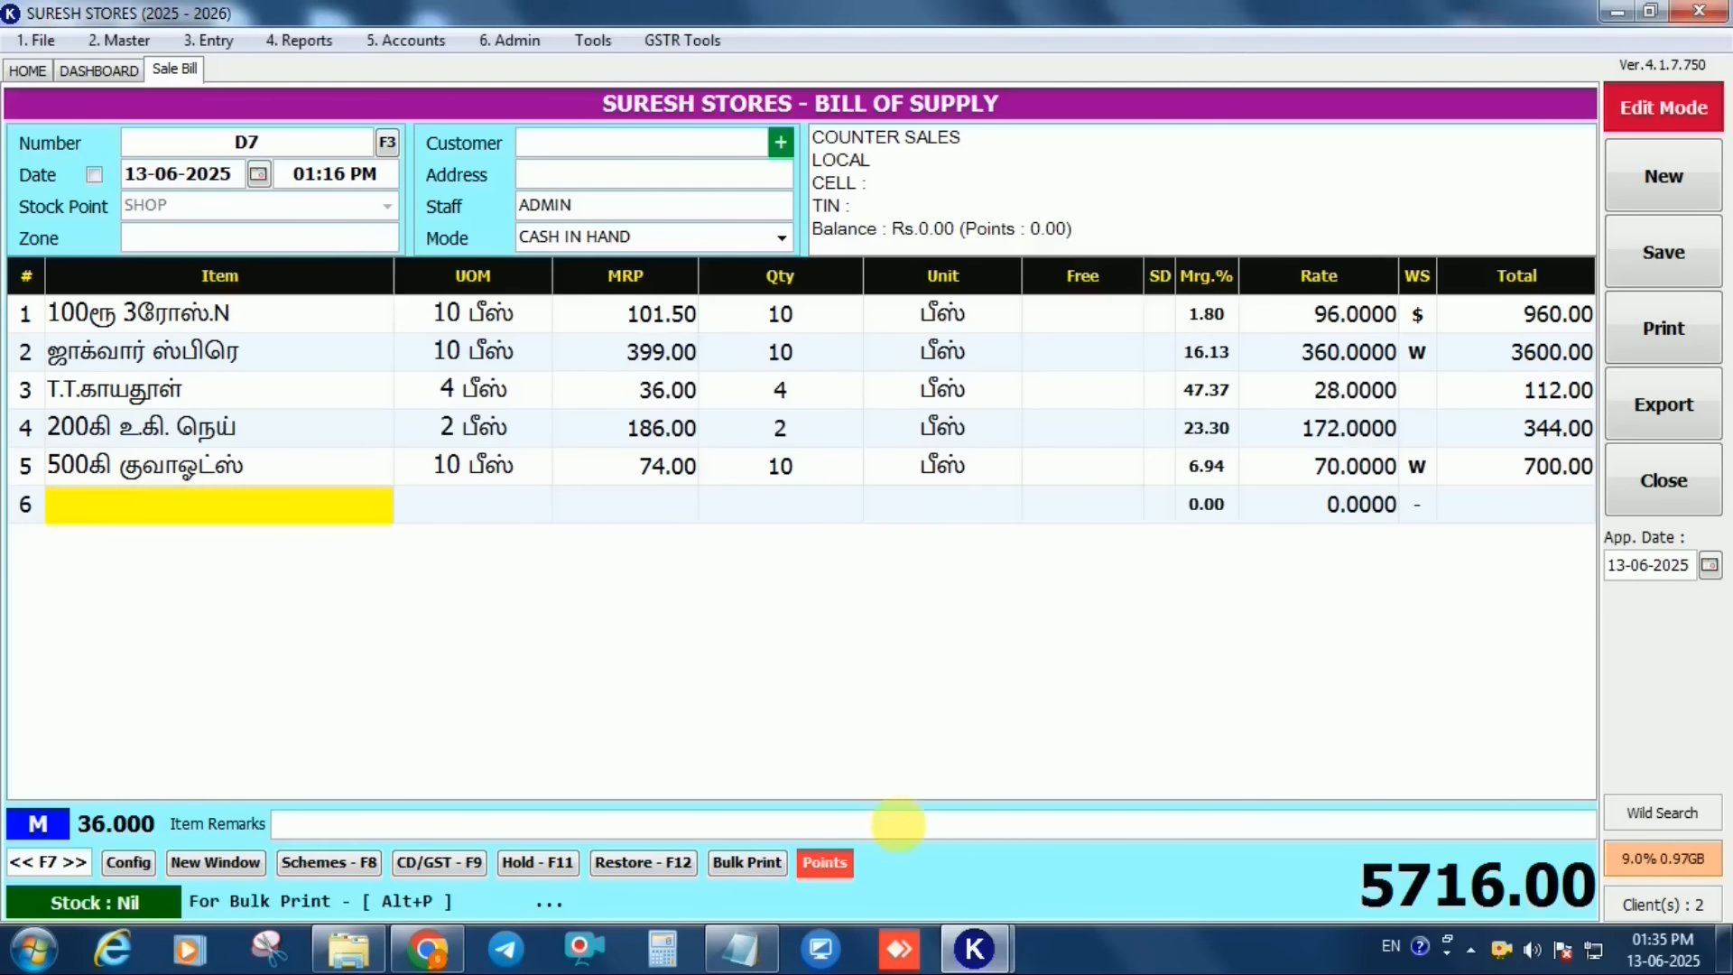
Assign the second customer matching S to bill D7 and redeem 700 of the customer's points
left_click(837, 868)
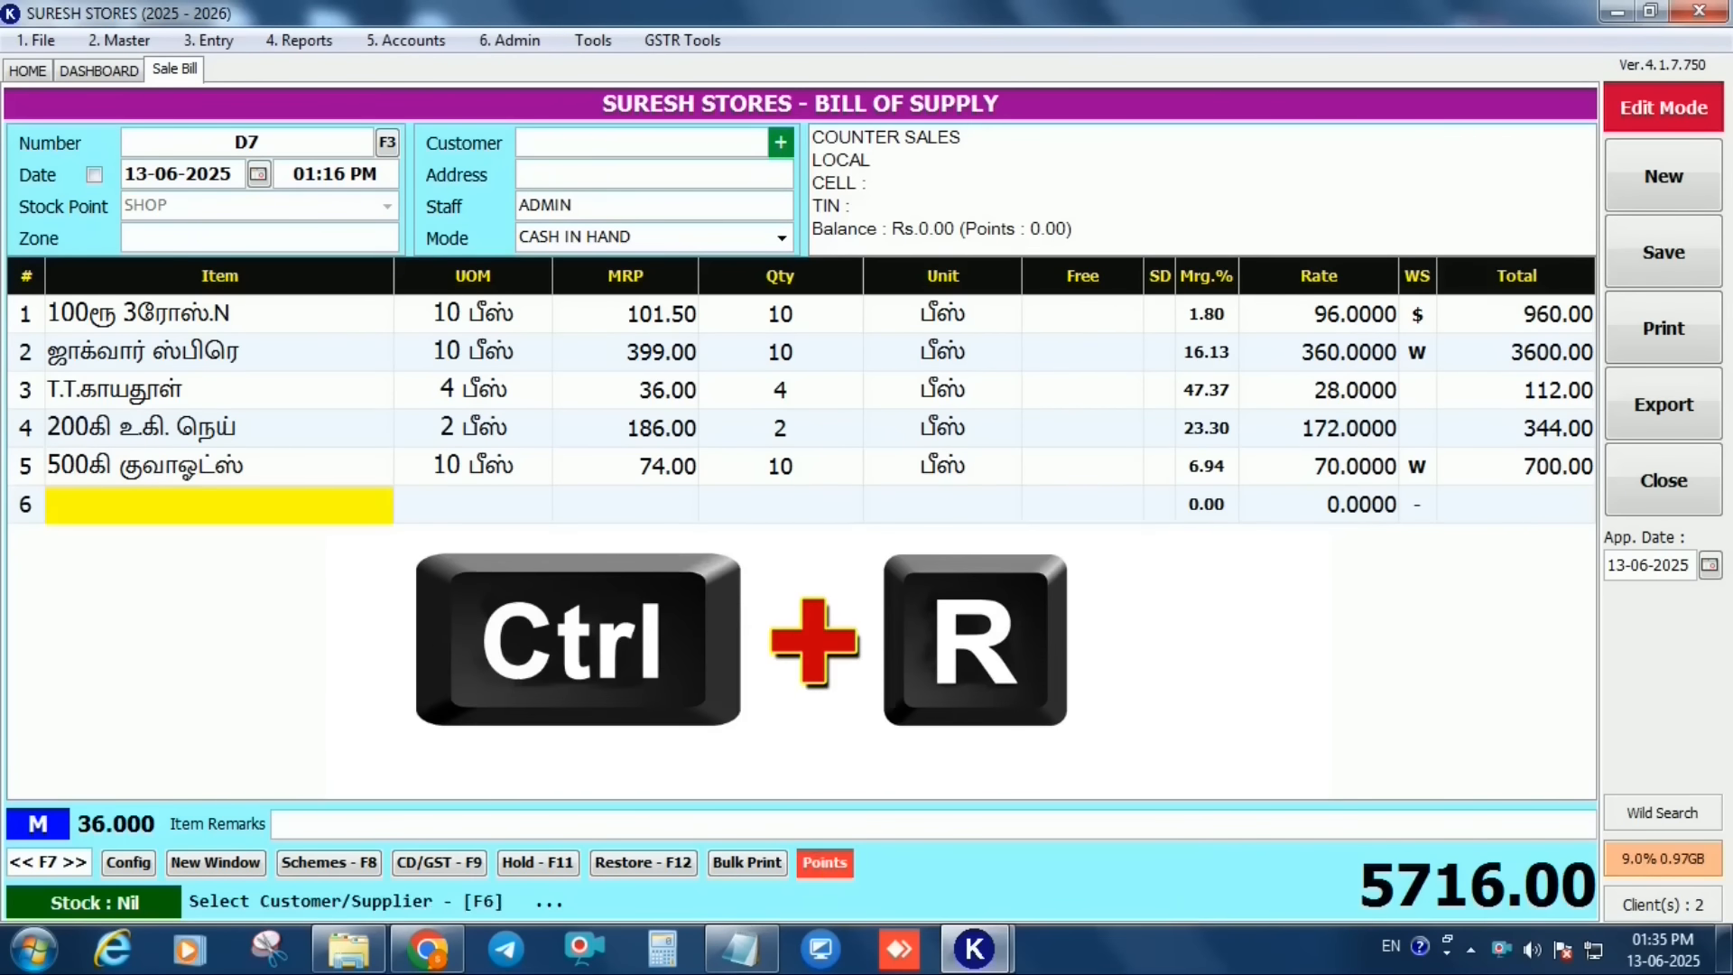
type("S")
key("Down")
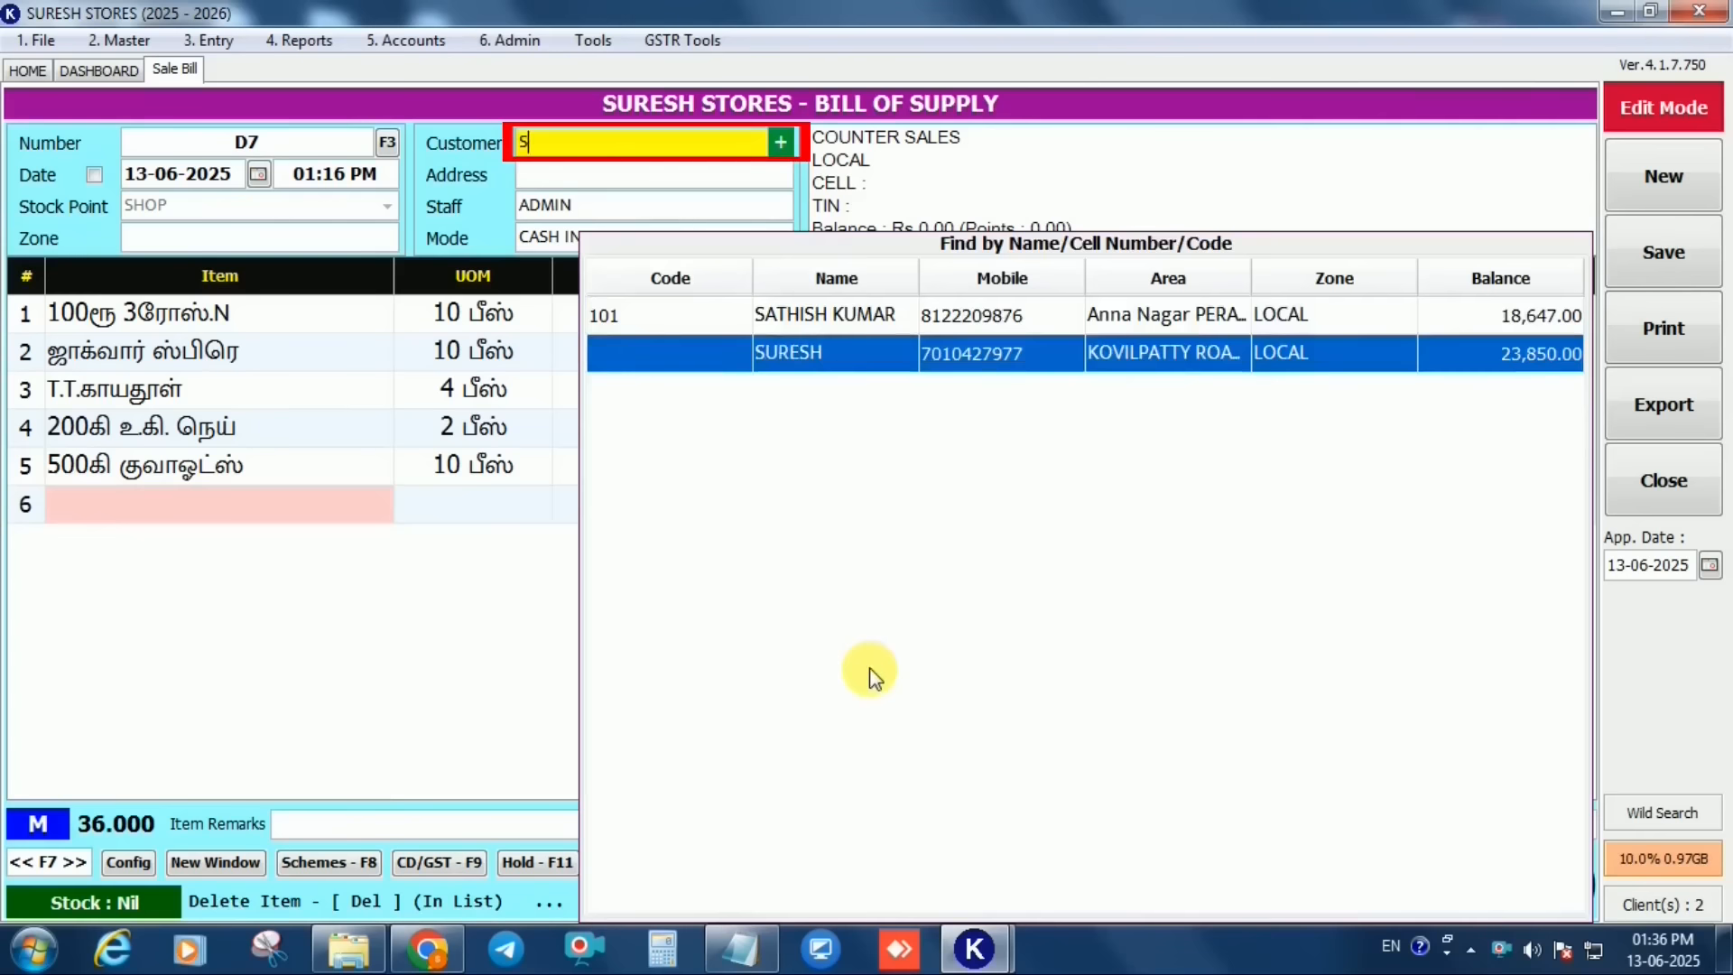
key("Return")
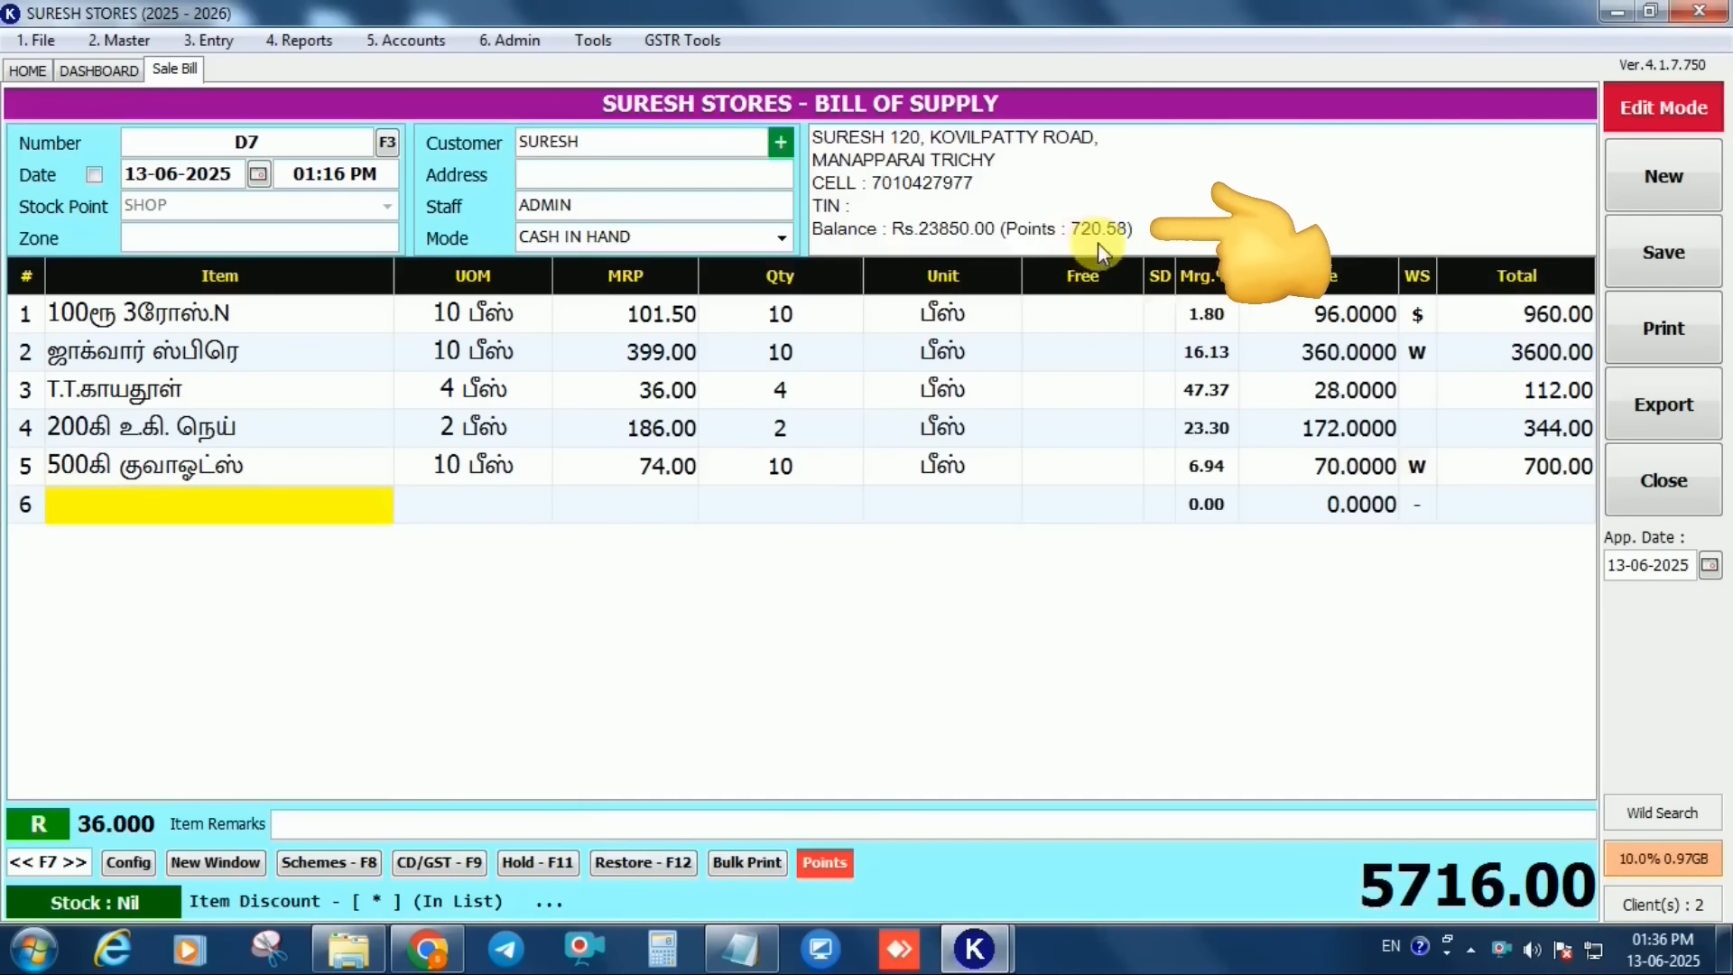
key("ctrl+r")
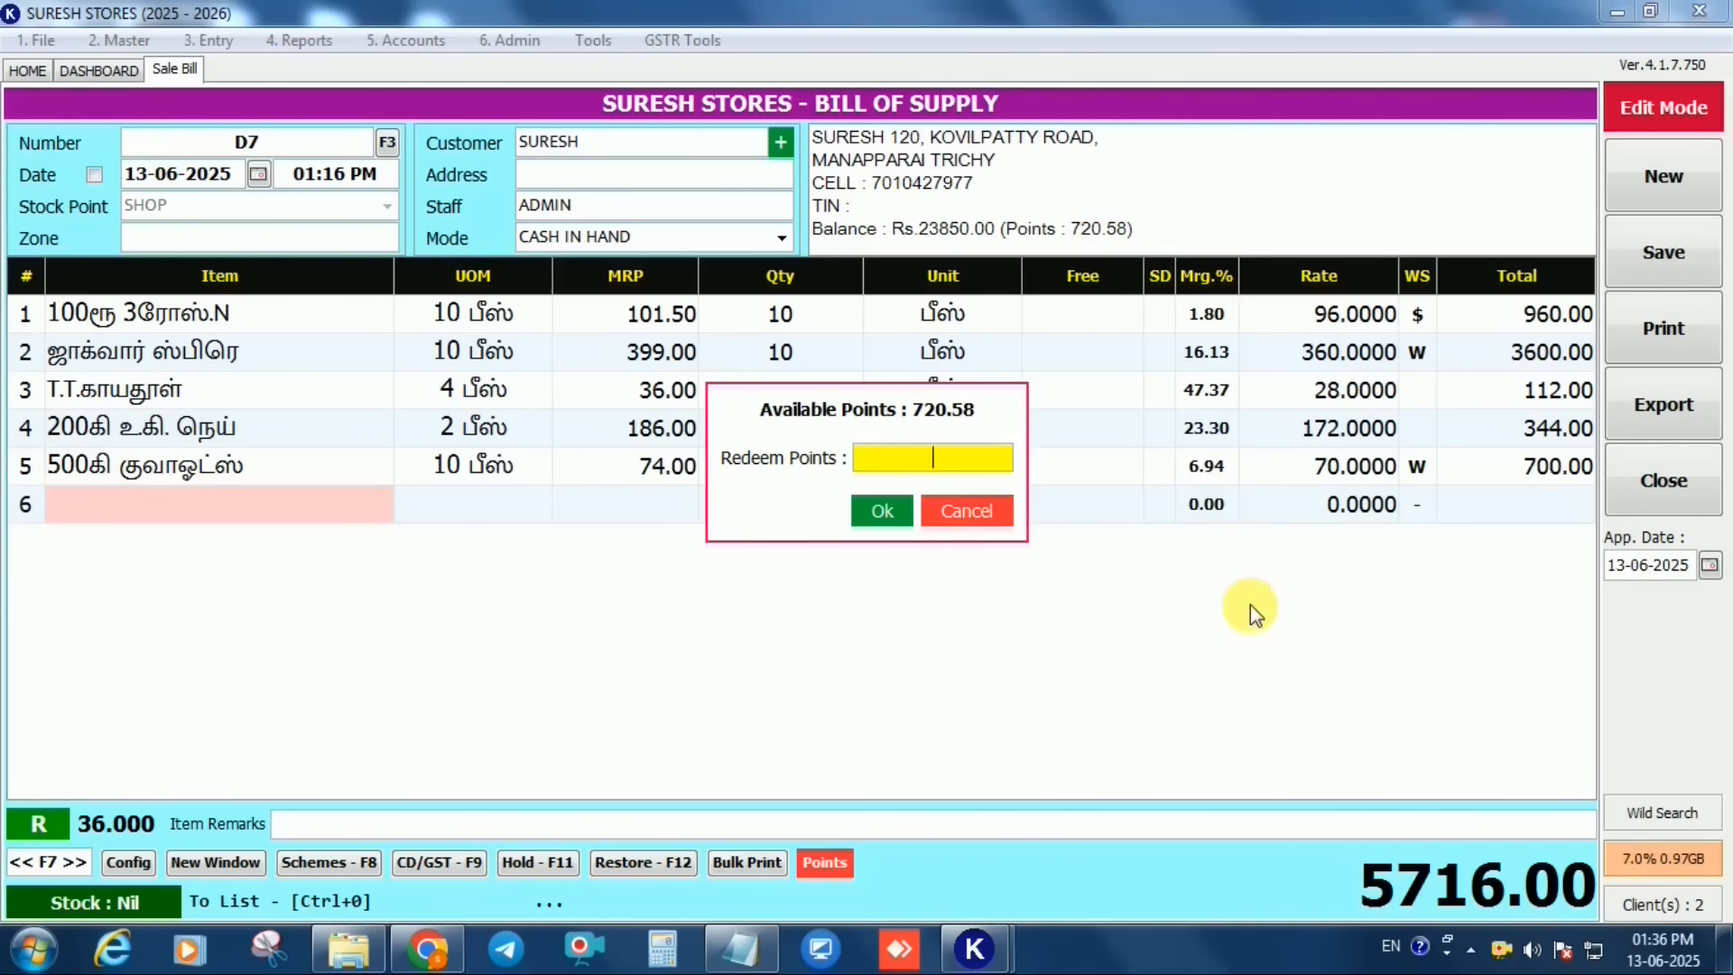
type("700")
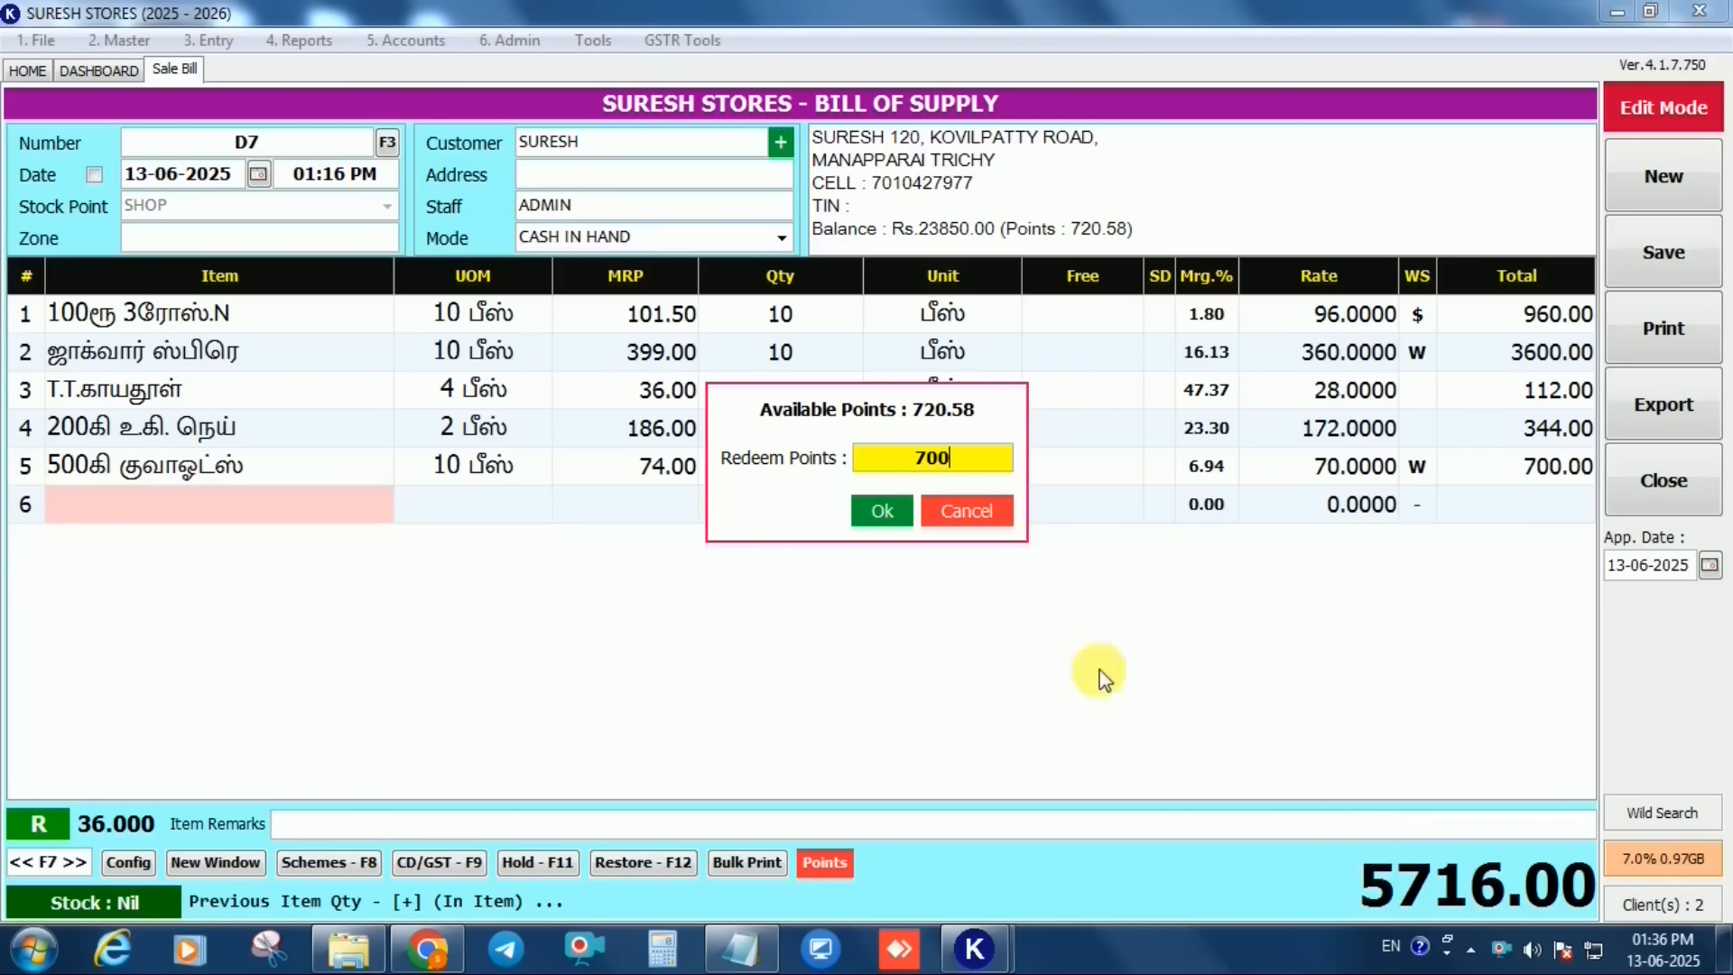
left_click(884, 512)
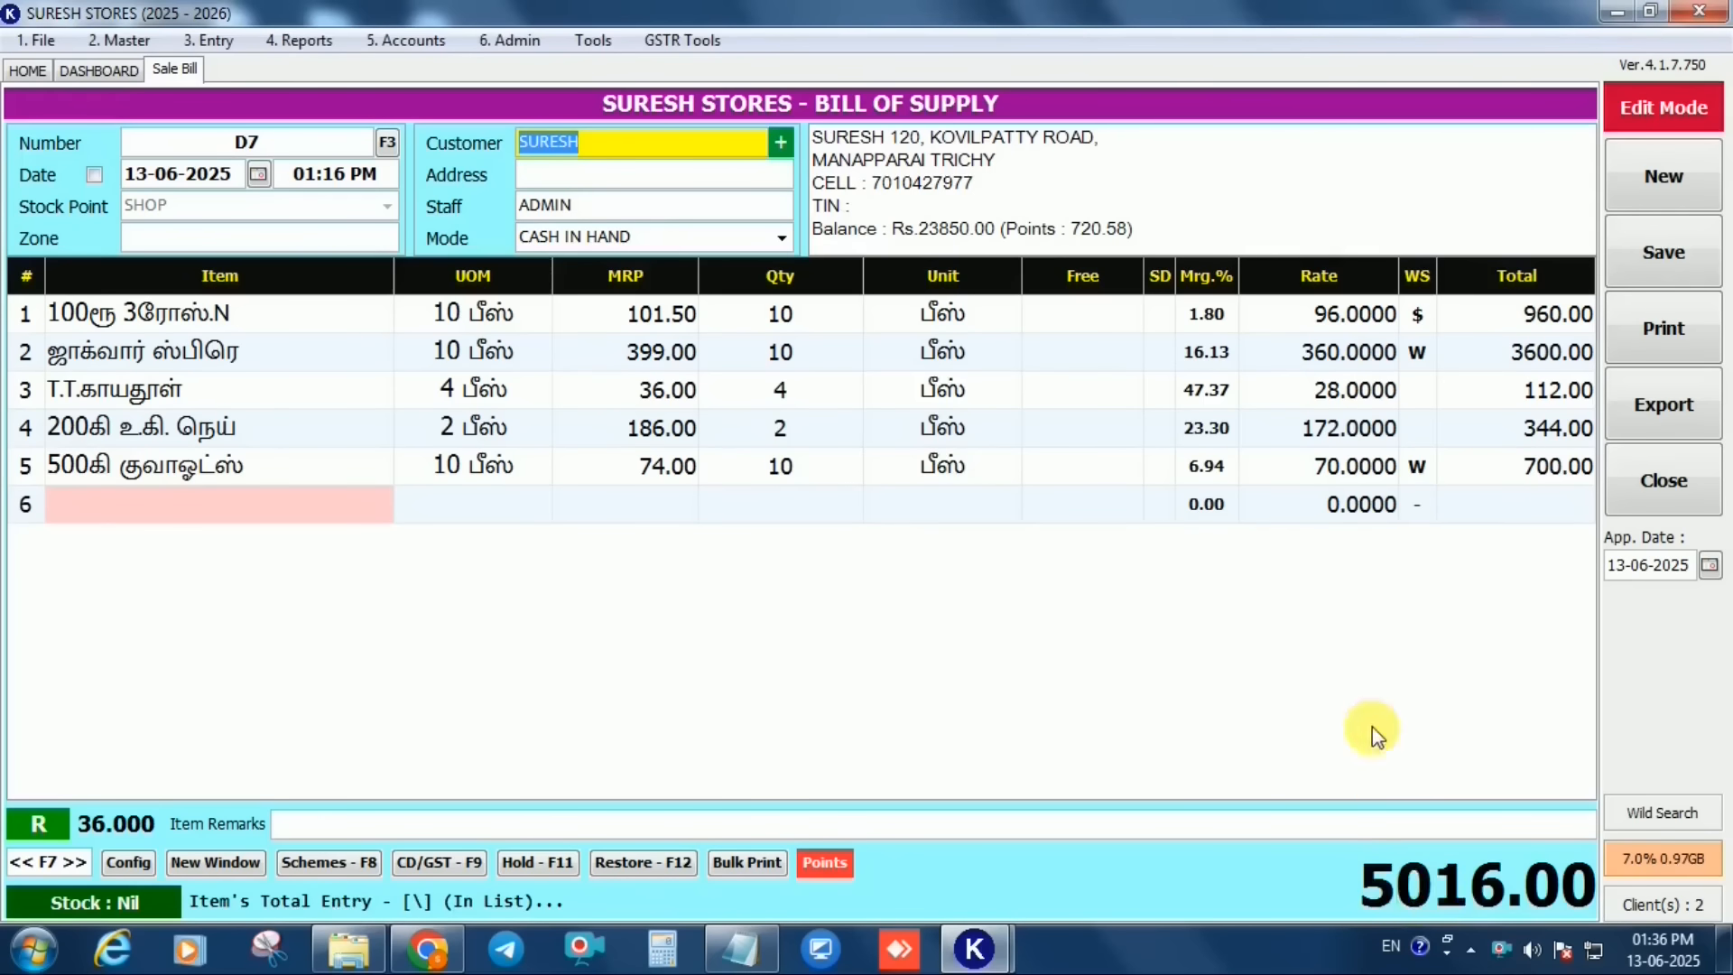
Leave bill D7 for a new bill and load saved bill D5 from the bill list
left_click(1688, 174)
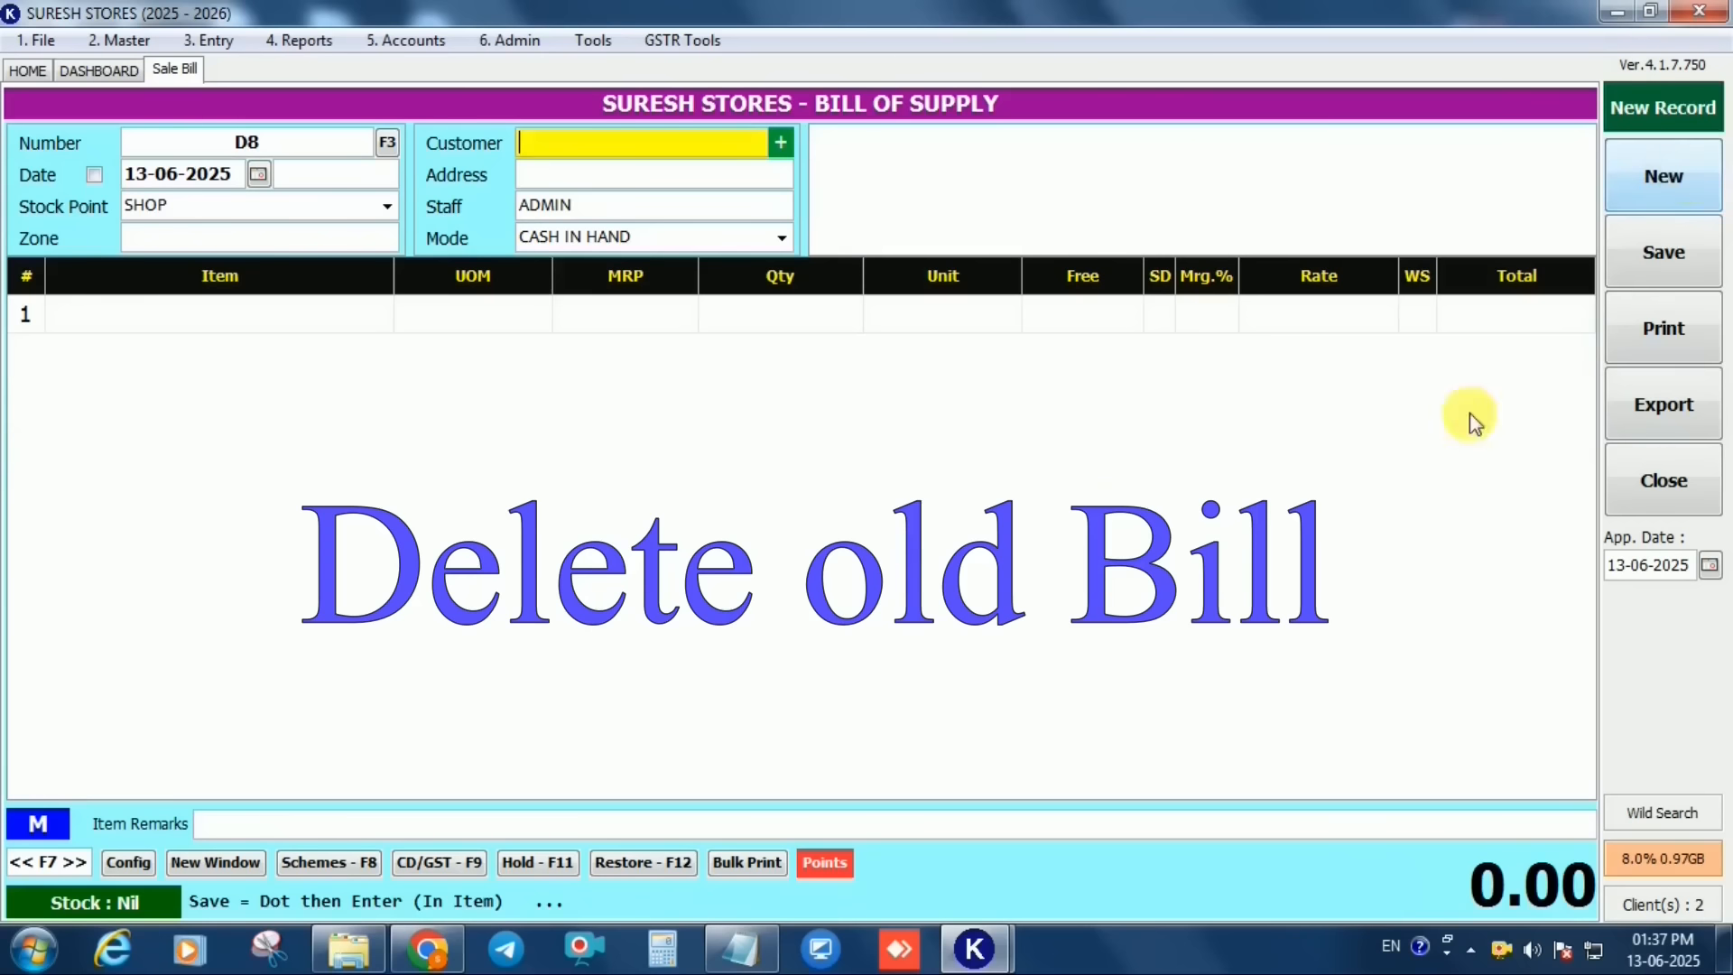
left_click(386, 142)
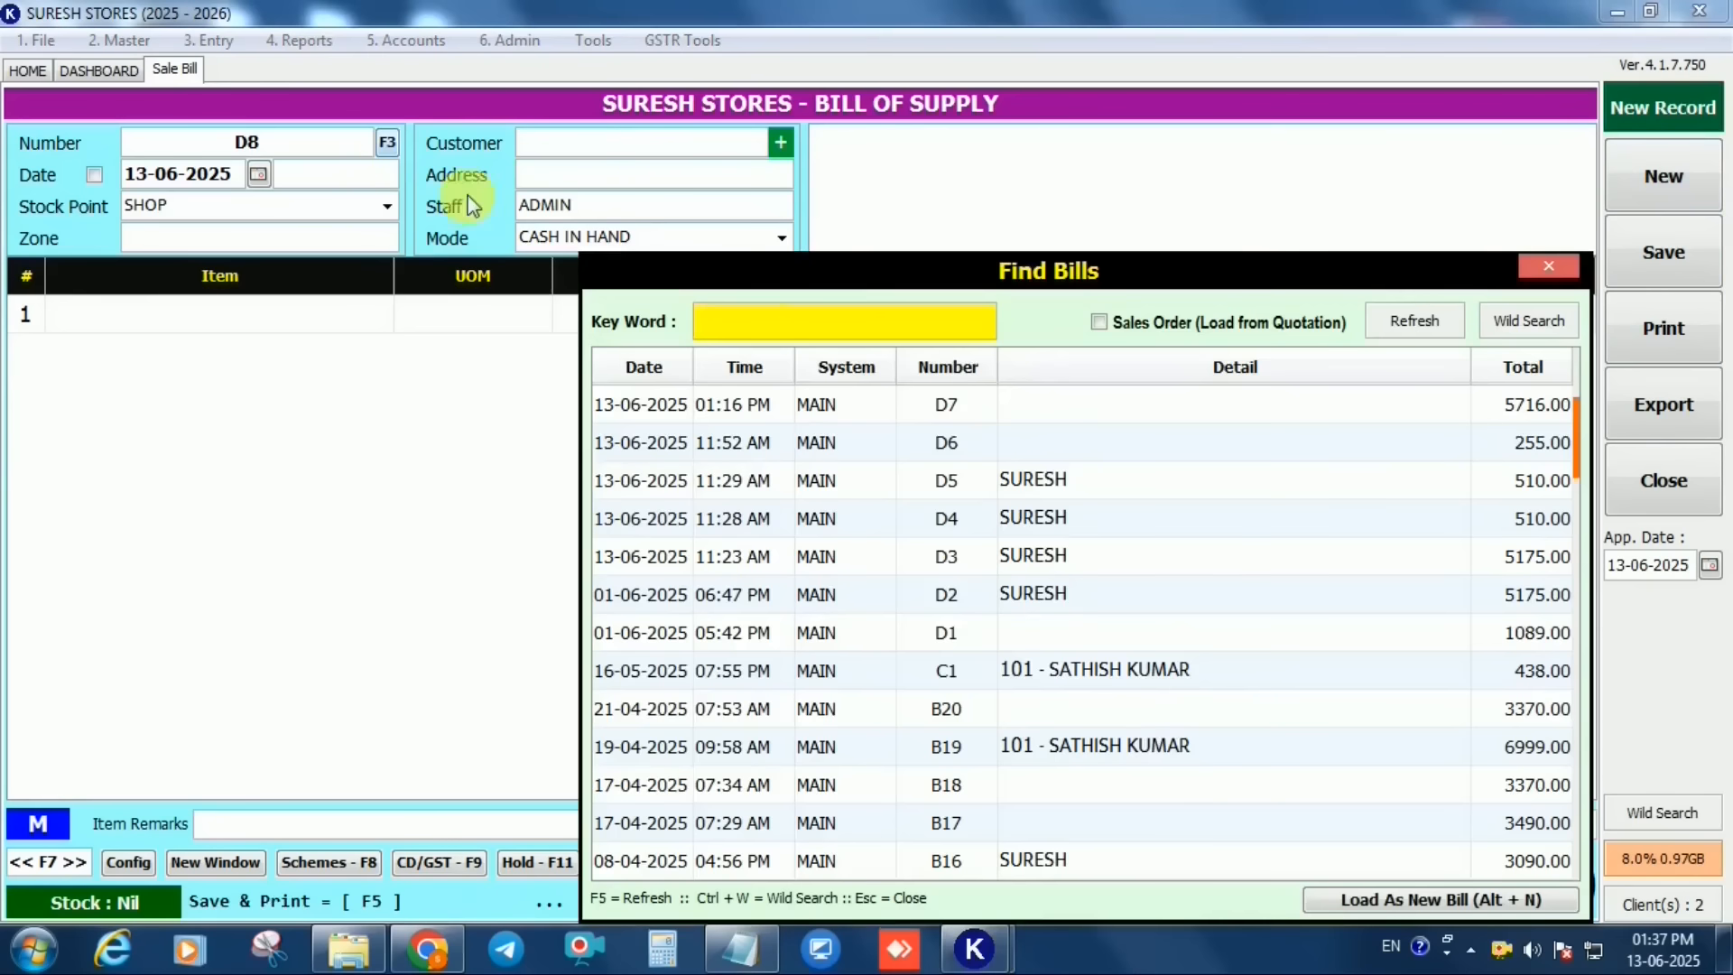
double_click(1054, 485)
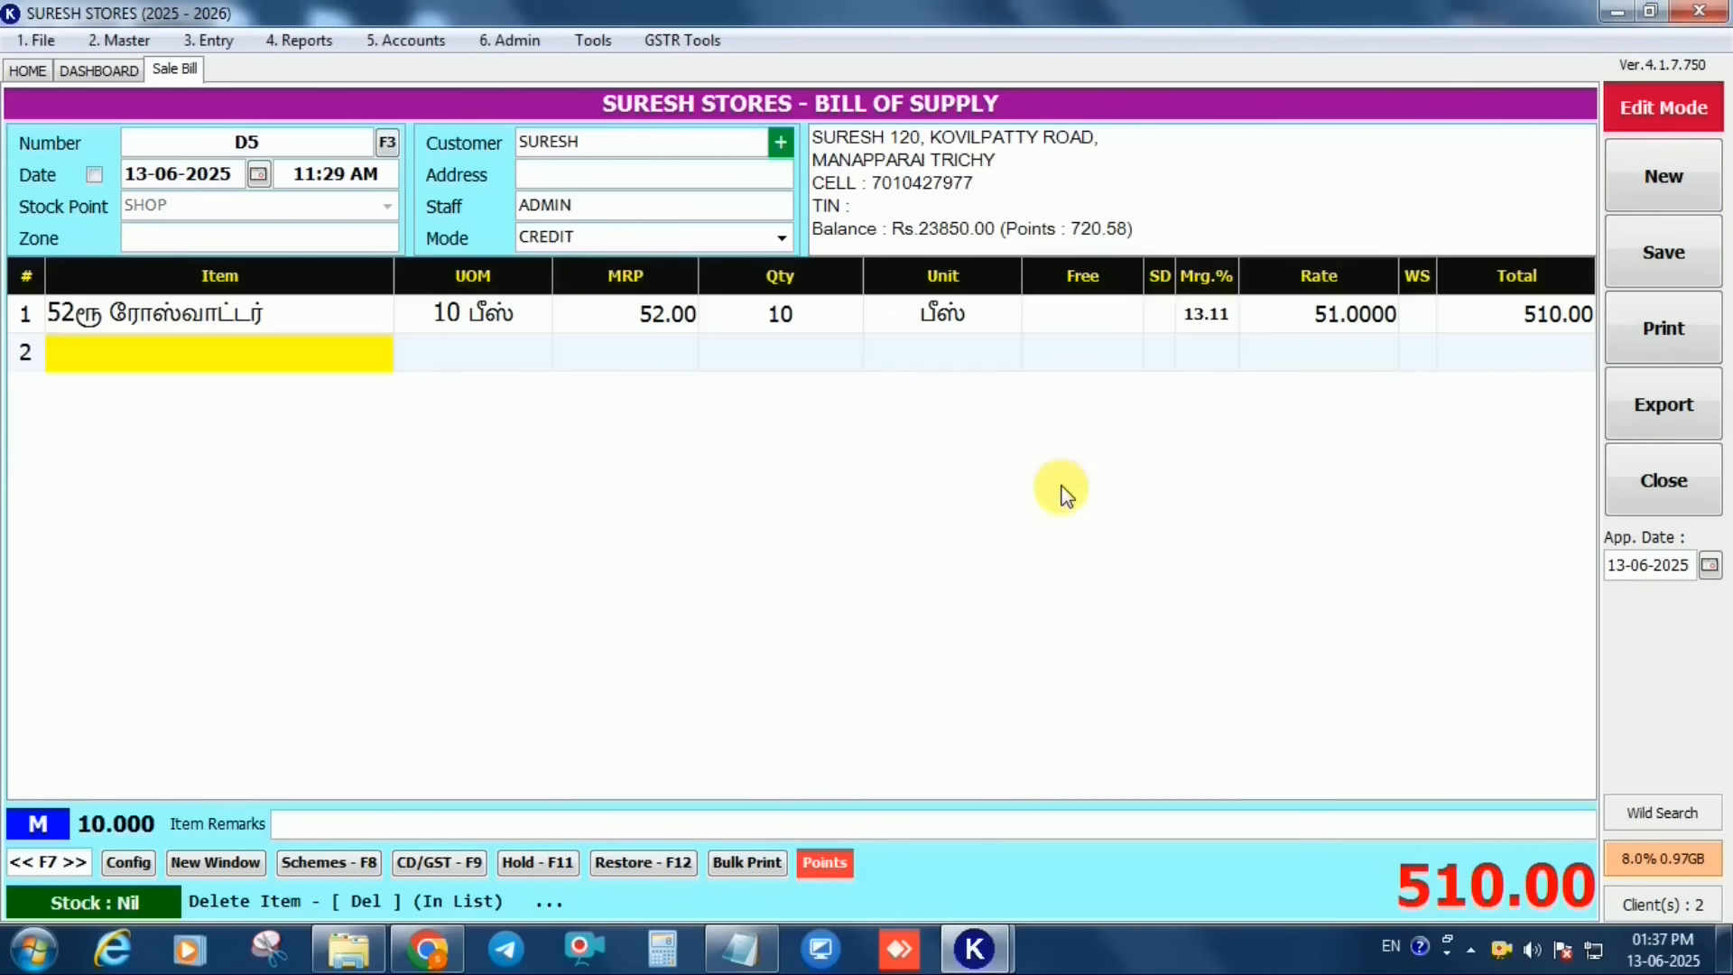
Delete saved bill D5 and confirm the deletion
left_click(20, 42)
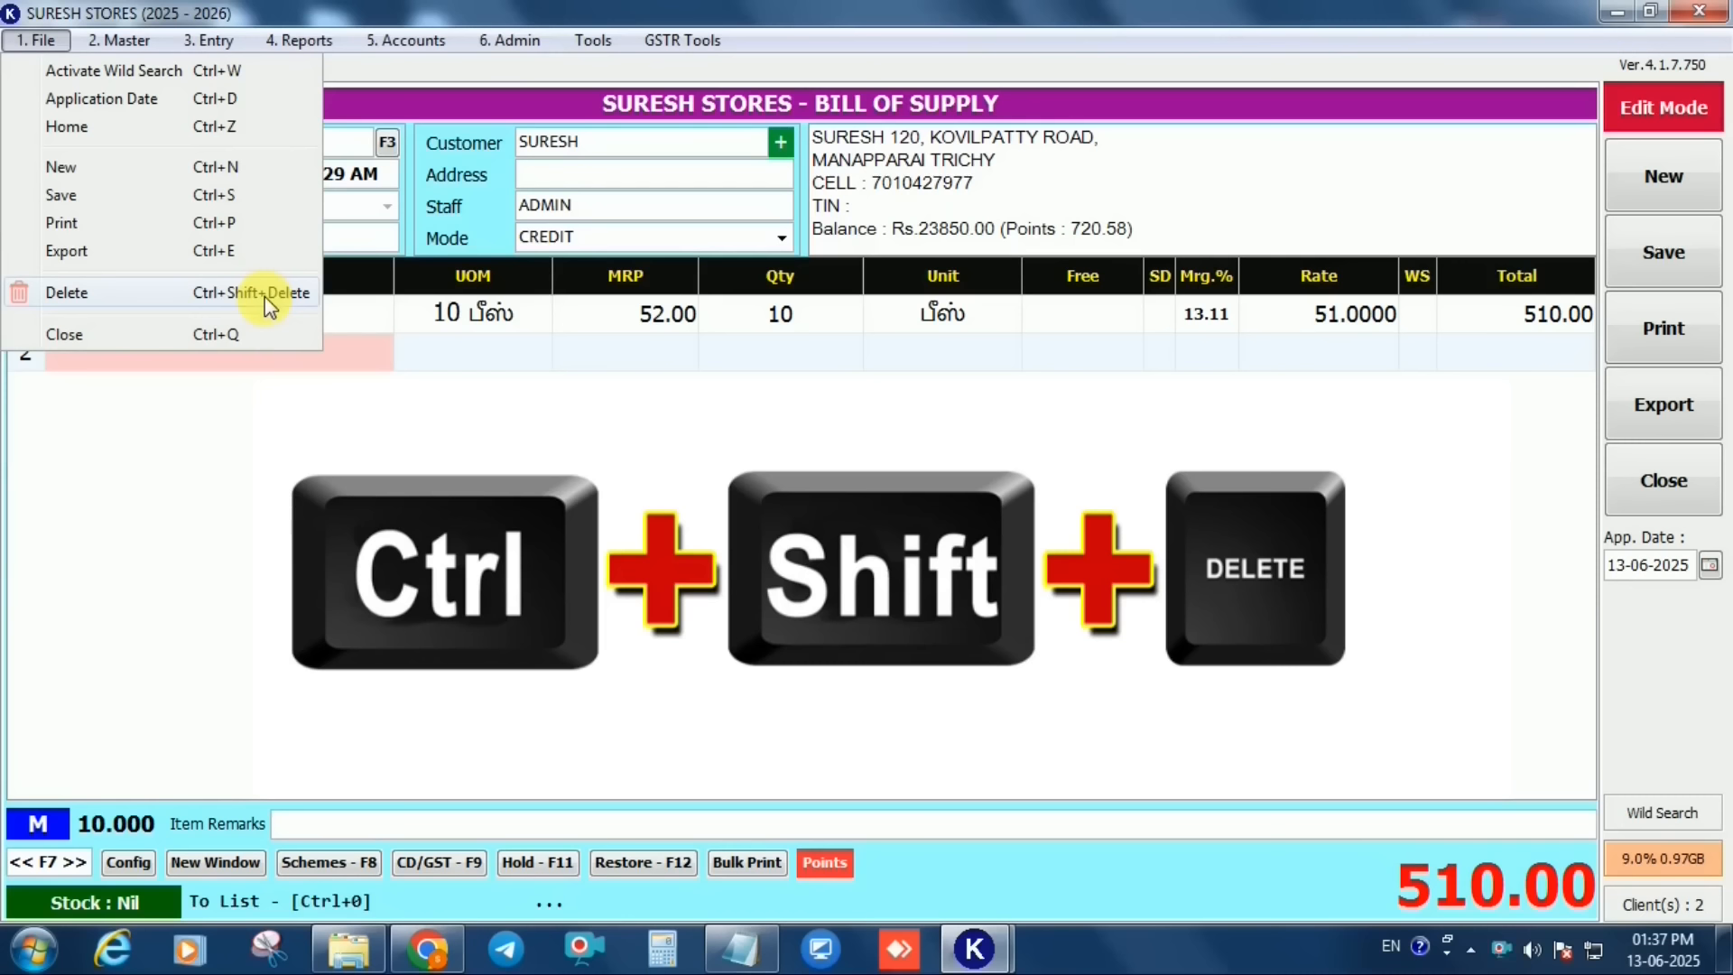
left_click(264, 296)
key("ctrl+shift+Delete")
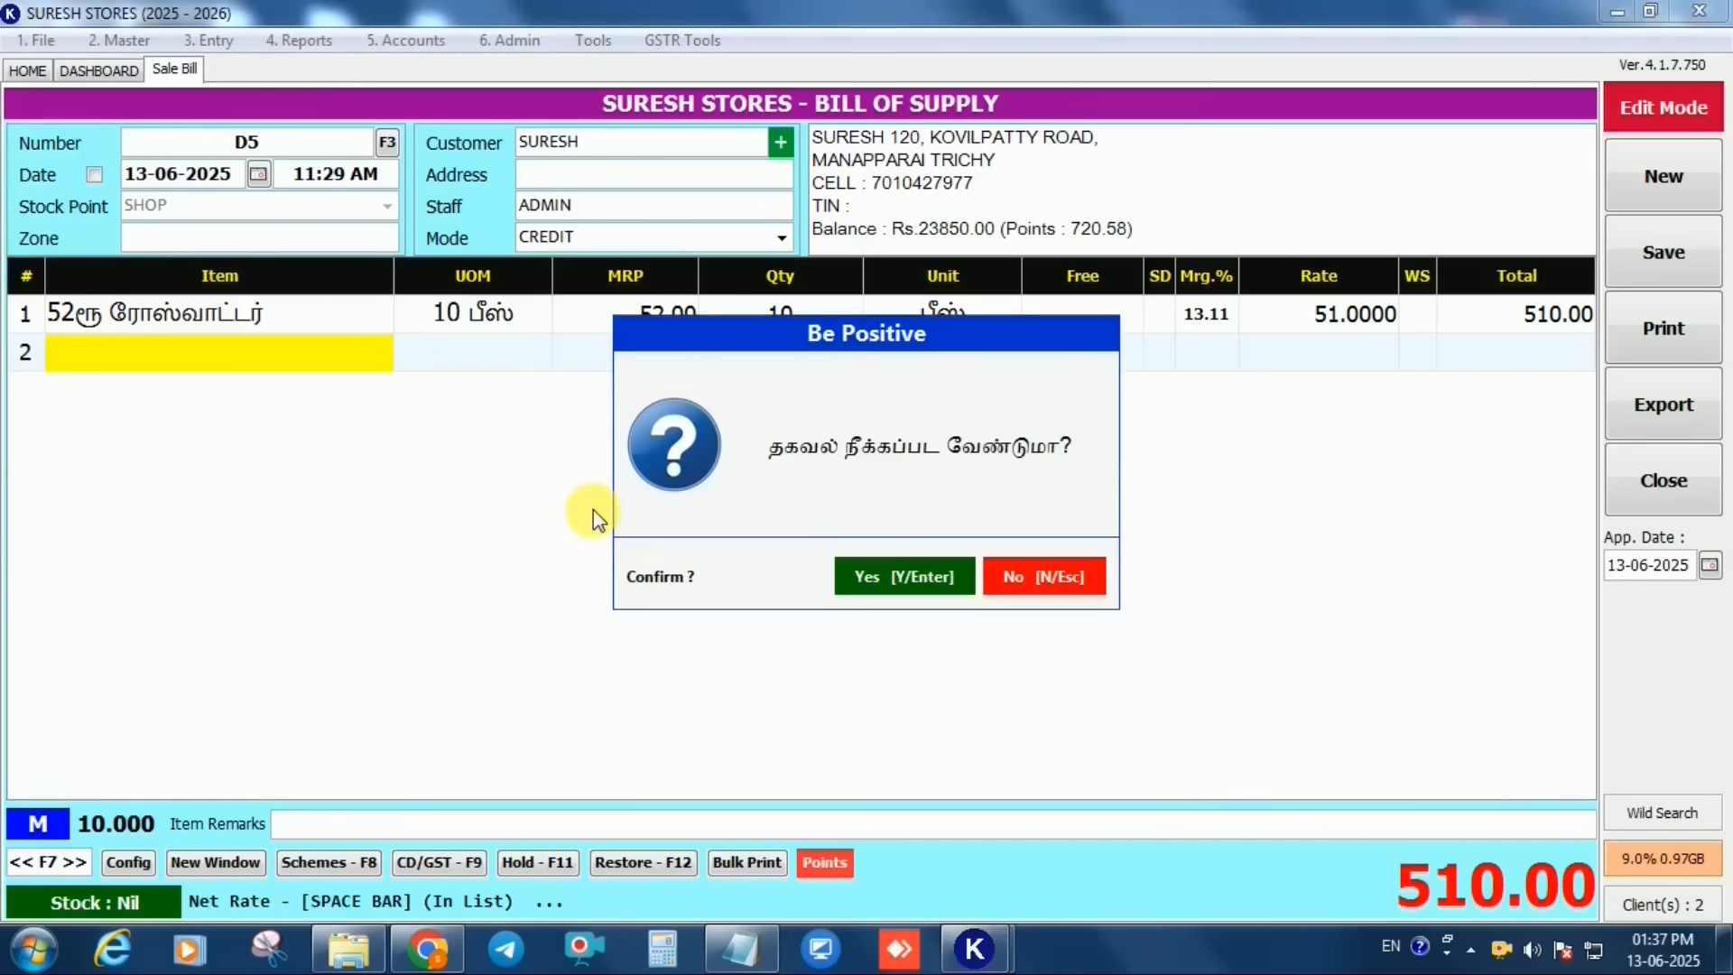
key("Return")
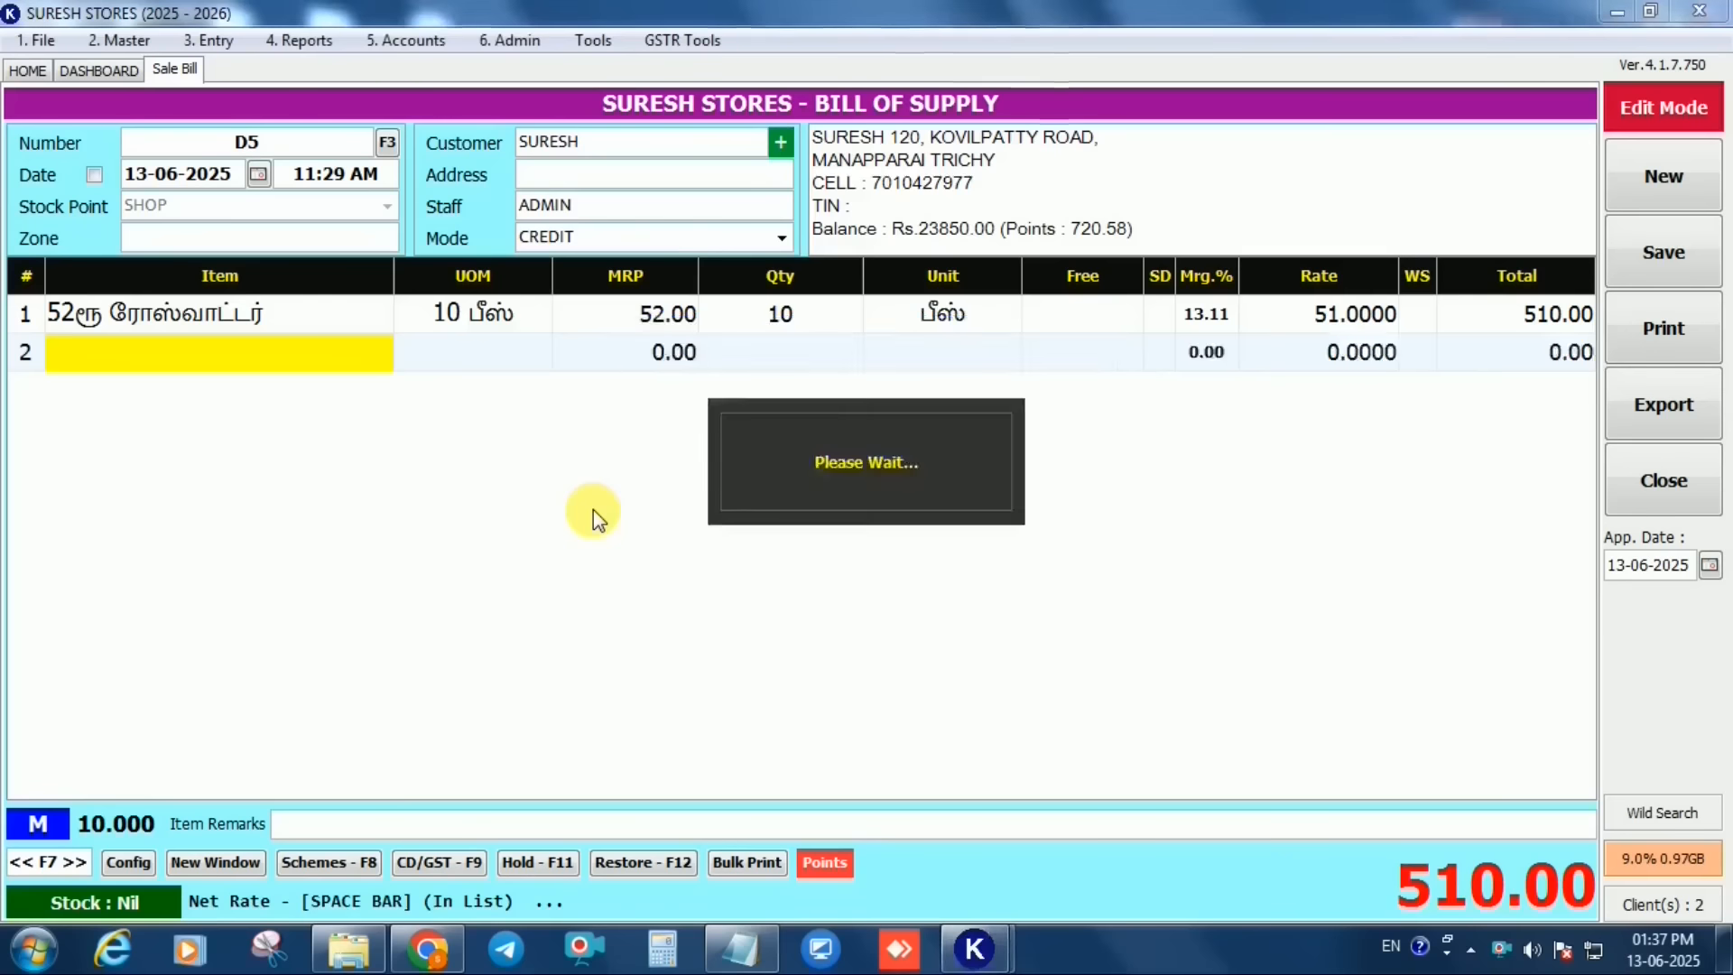